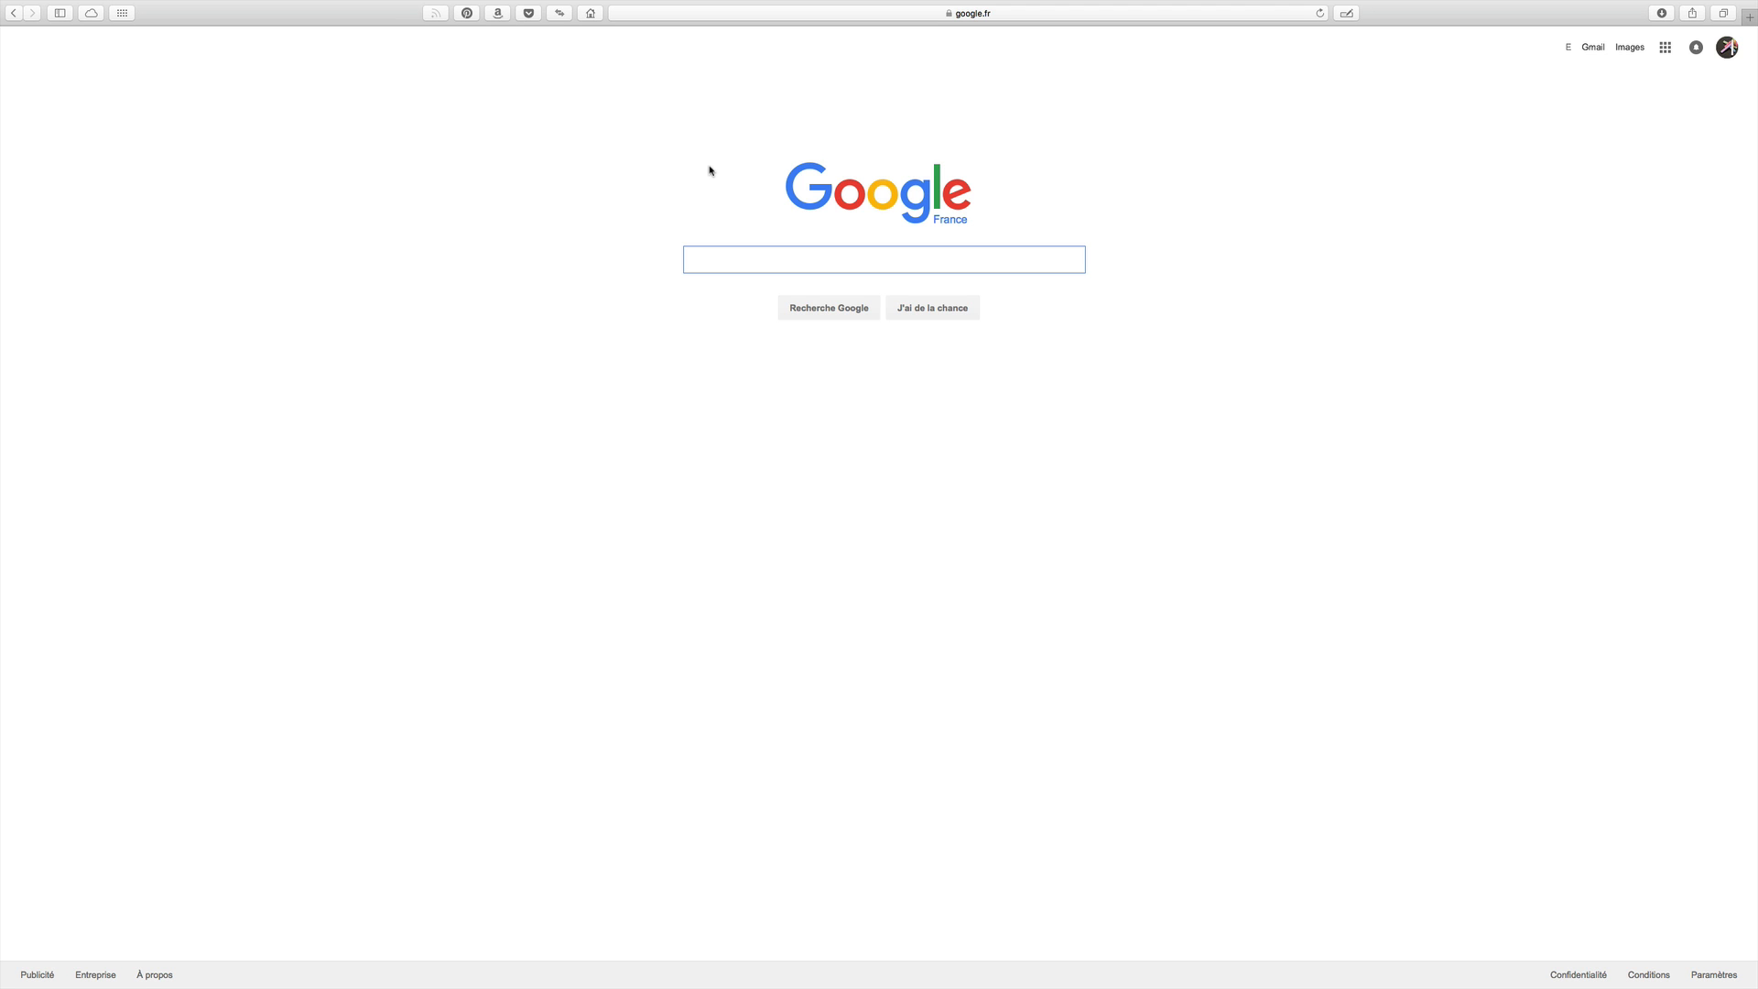
Search Google for "kahoot" and open the kahoot.it result
text(ka)
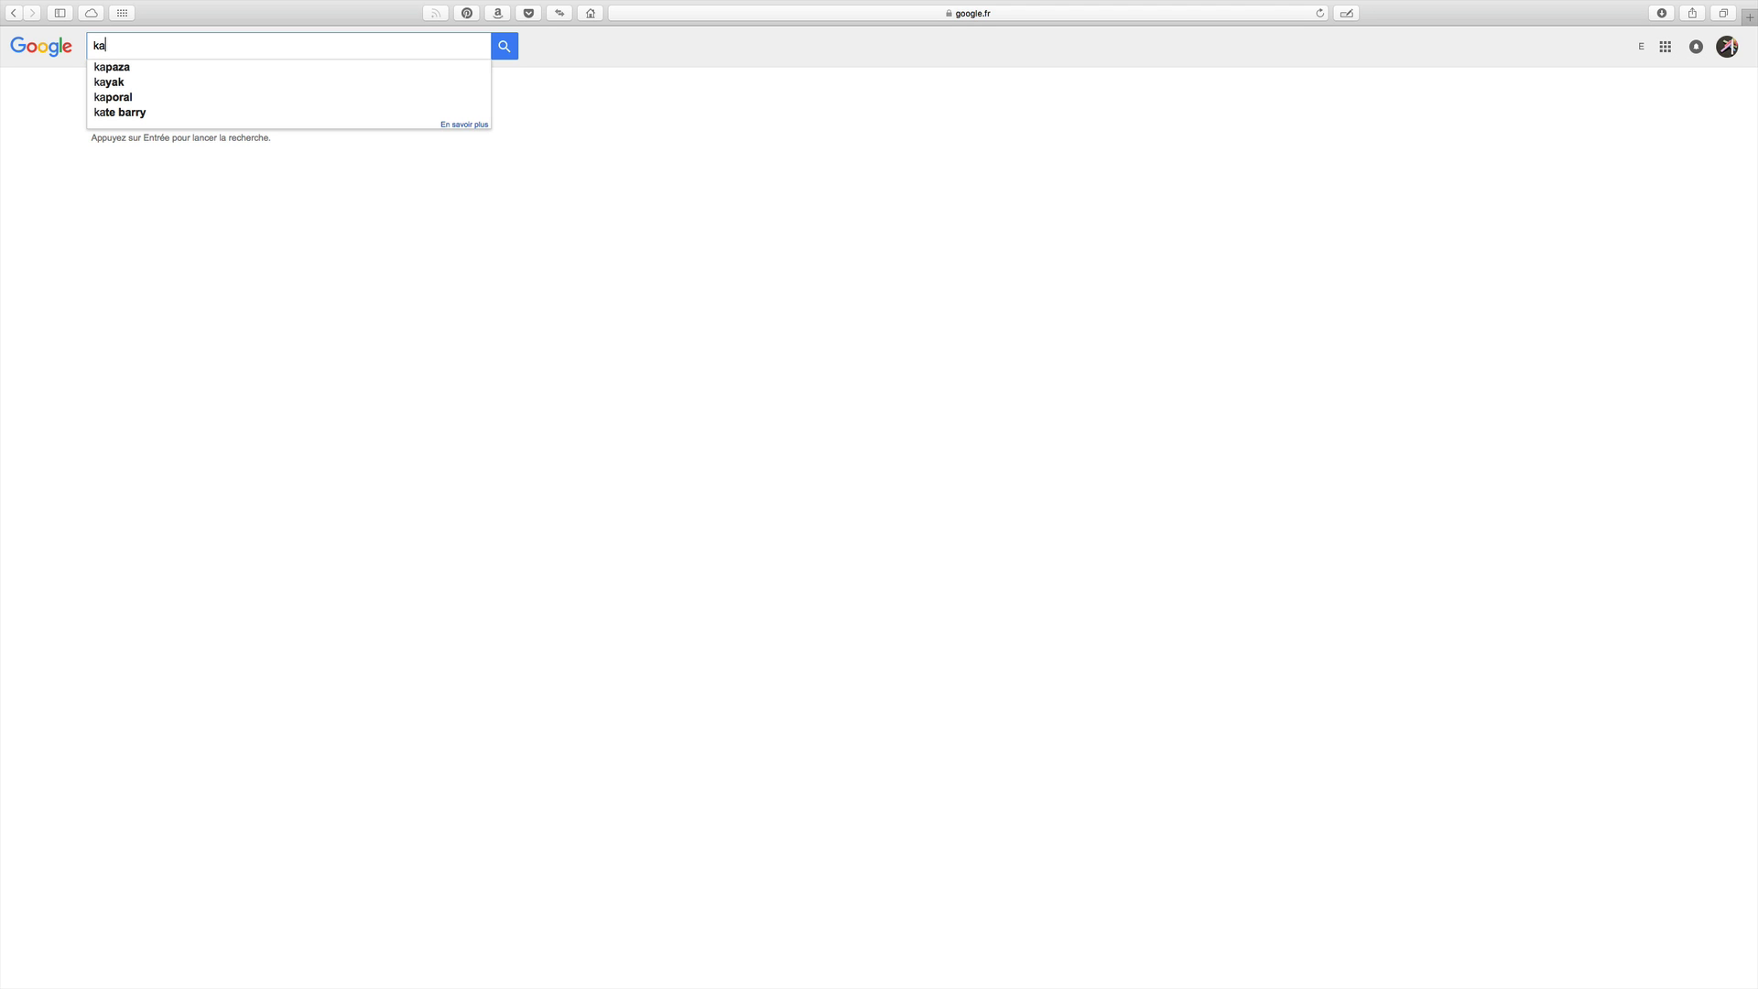
text(hoot)
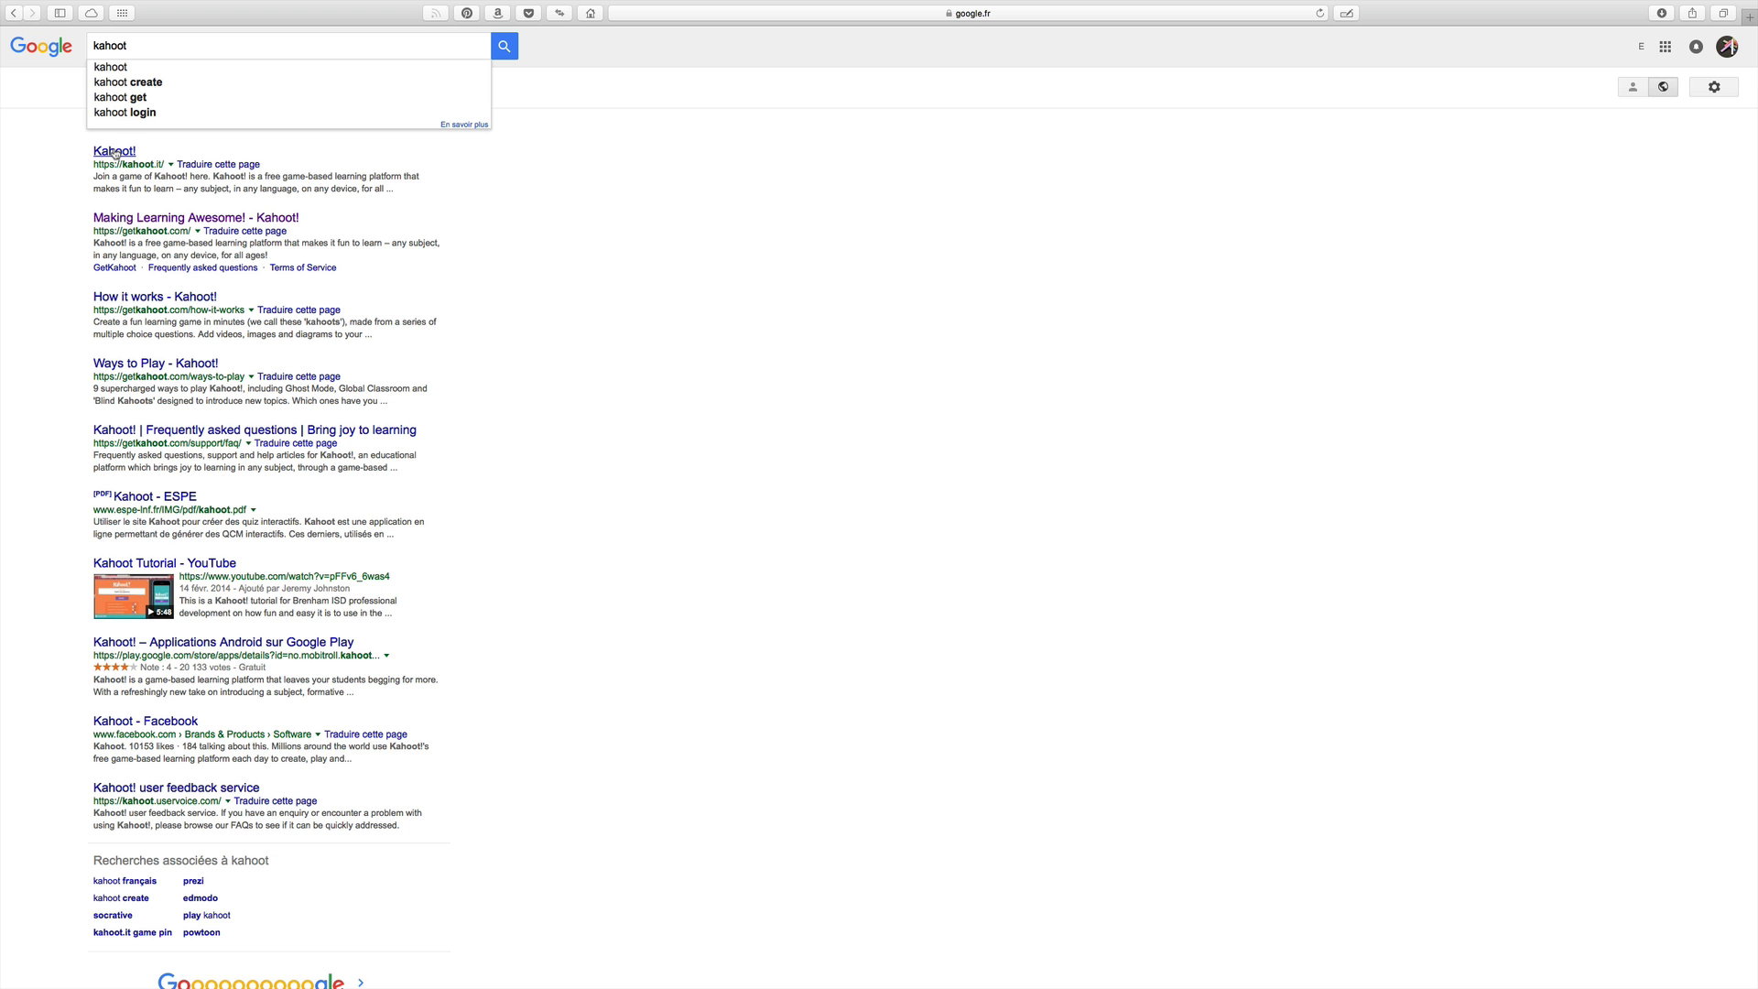
click(115, 153)
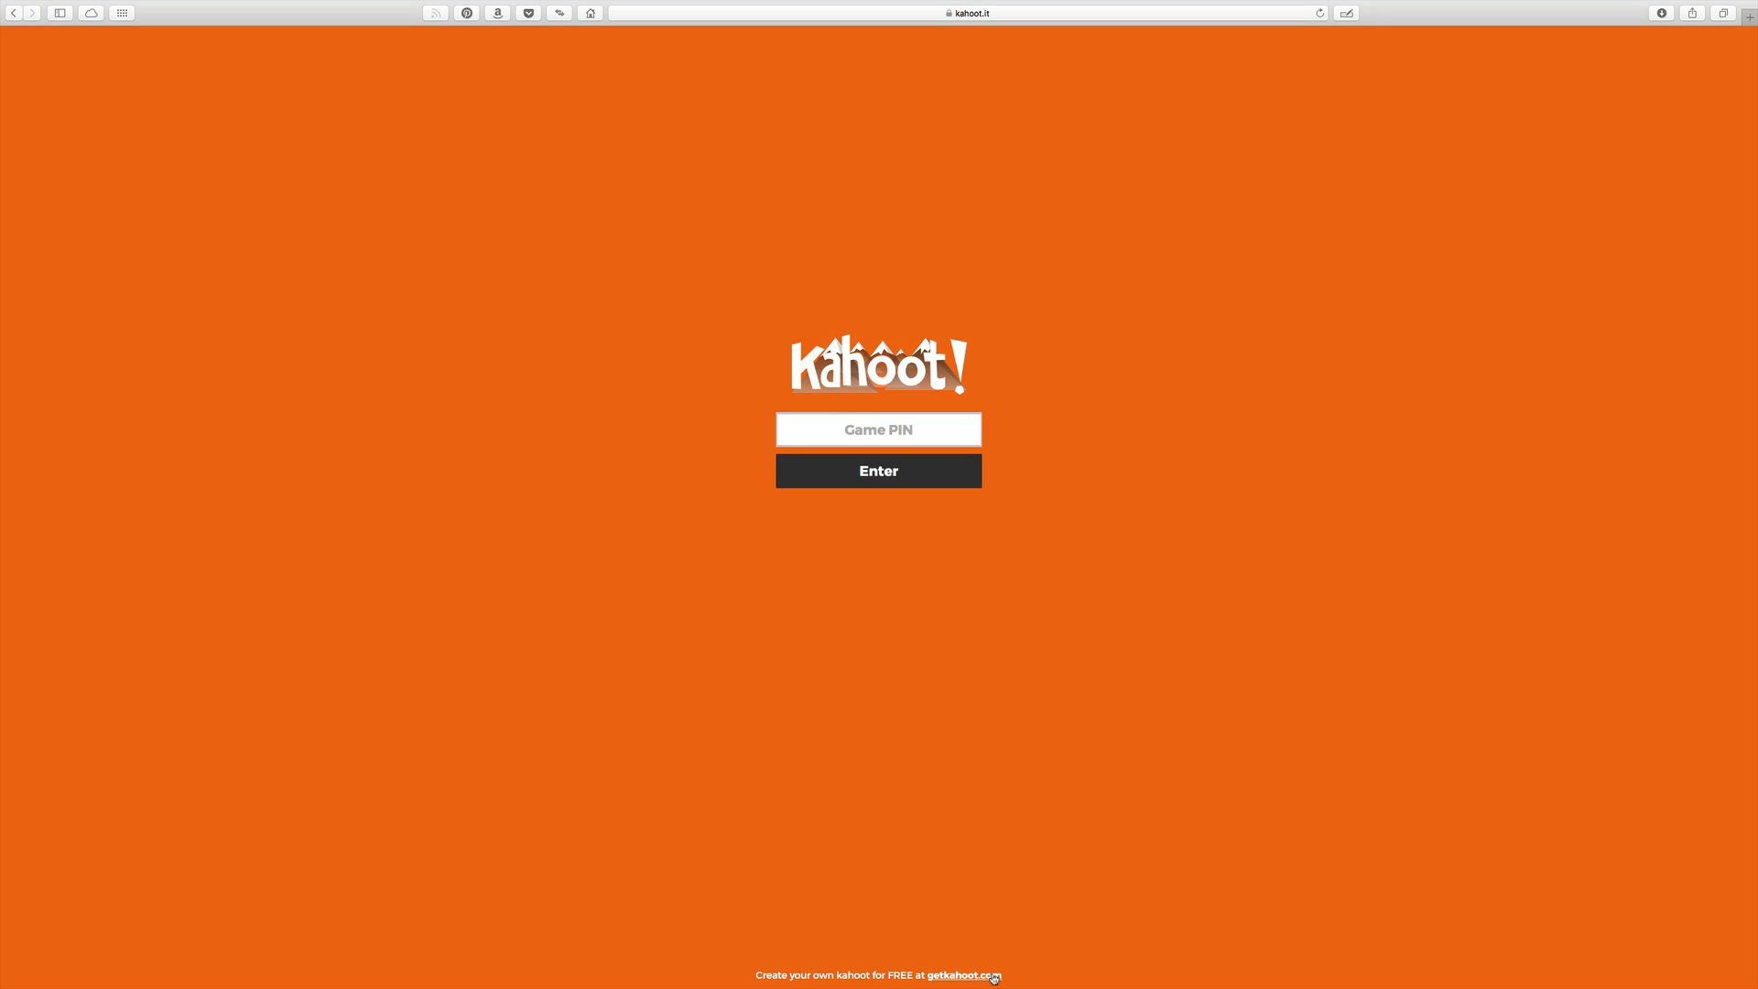
Go to getkahoot.com, open the free account sign-up form and choose the role "I'm a teacher"
click(993, 976)
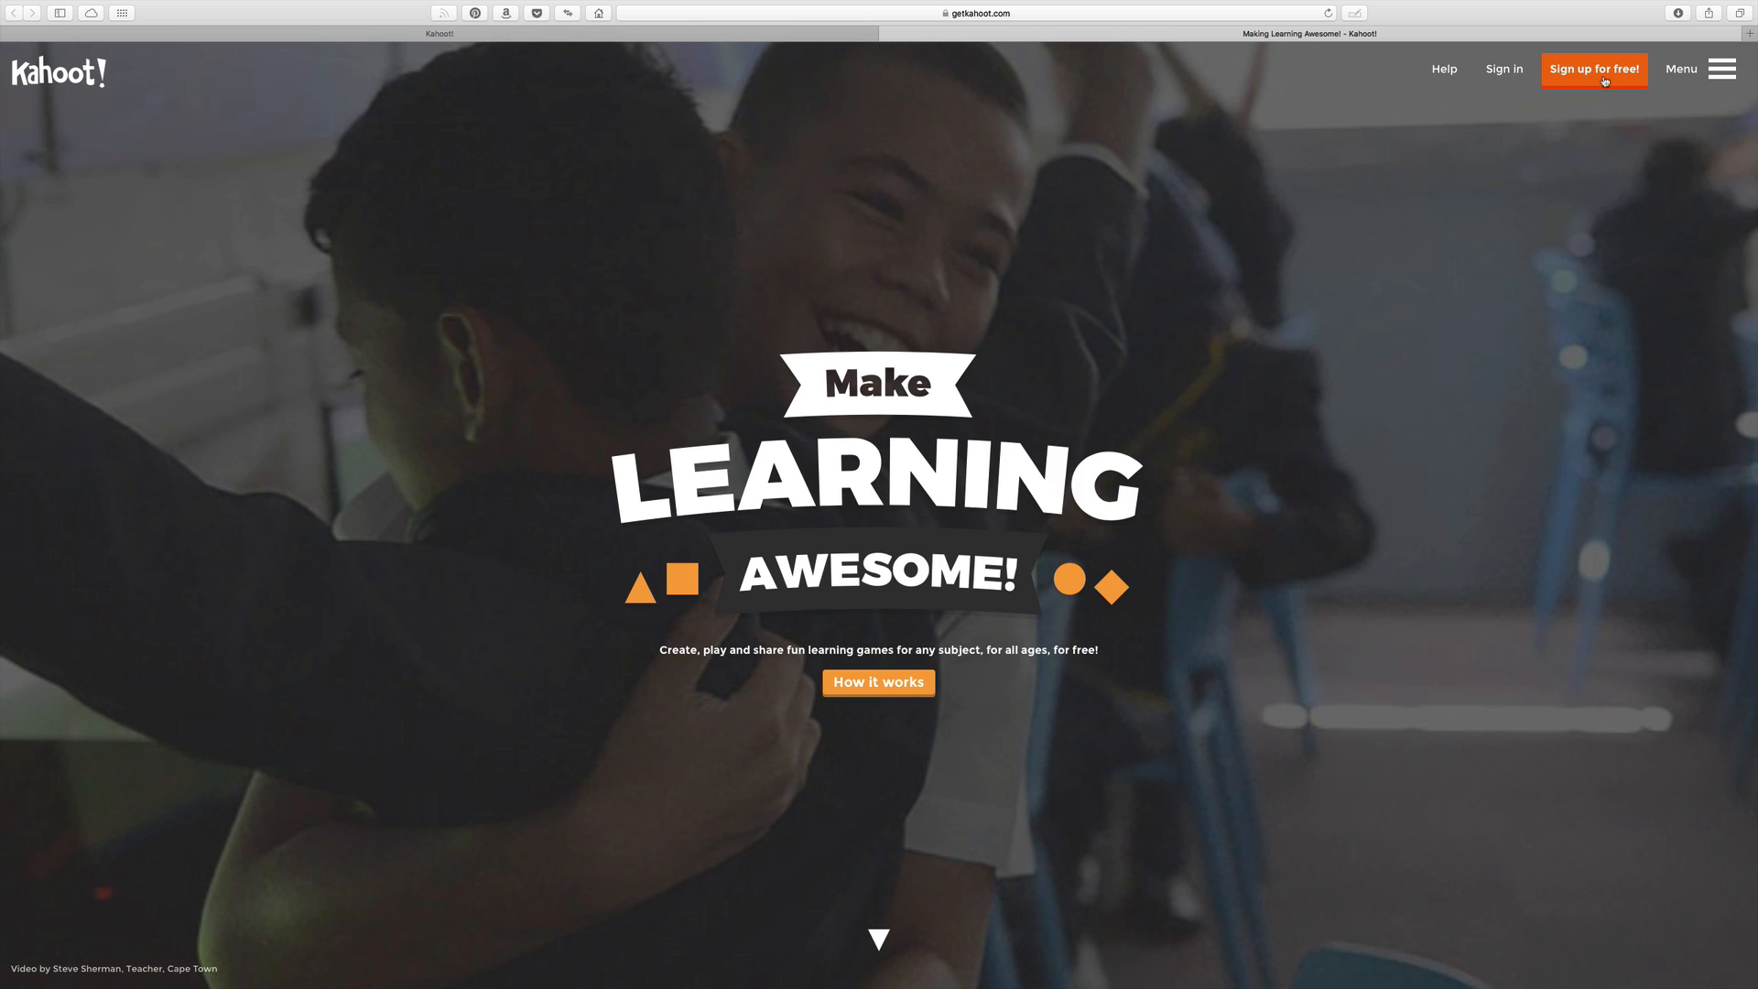
click(1605, 80)
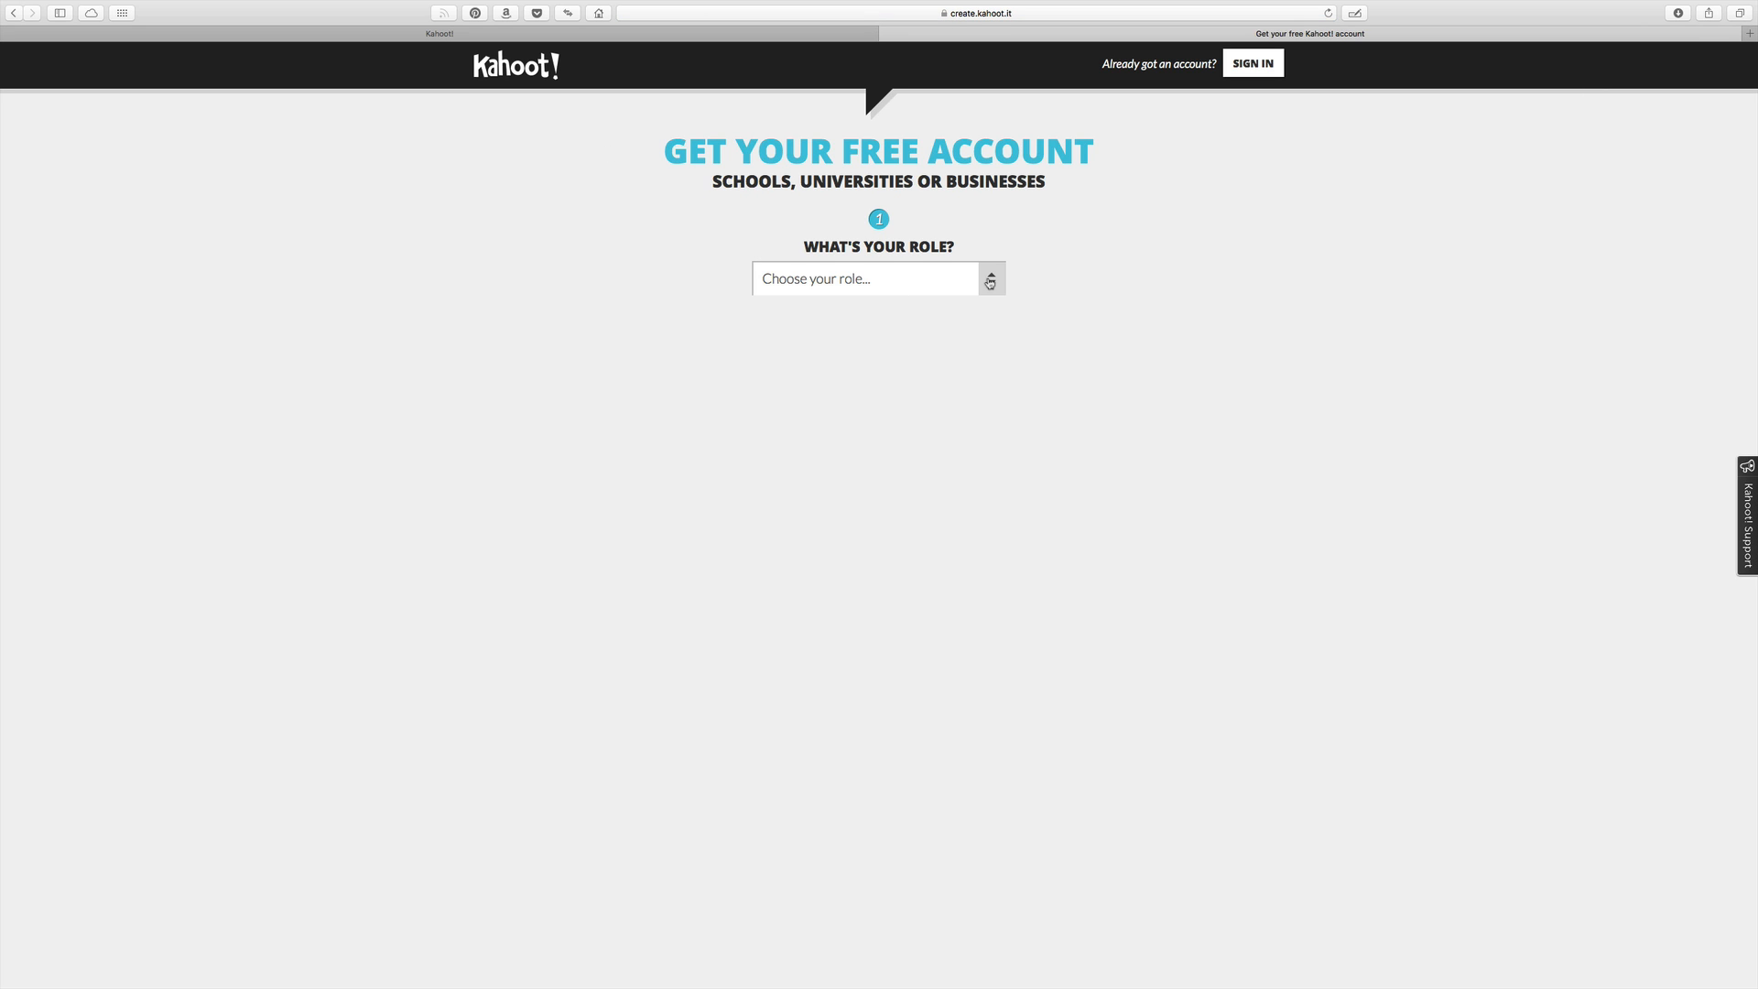
click(986, 281)
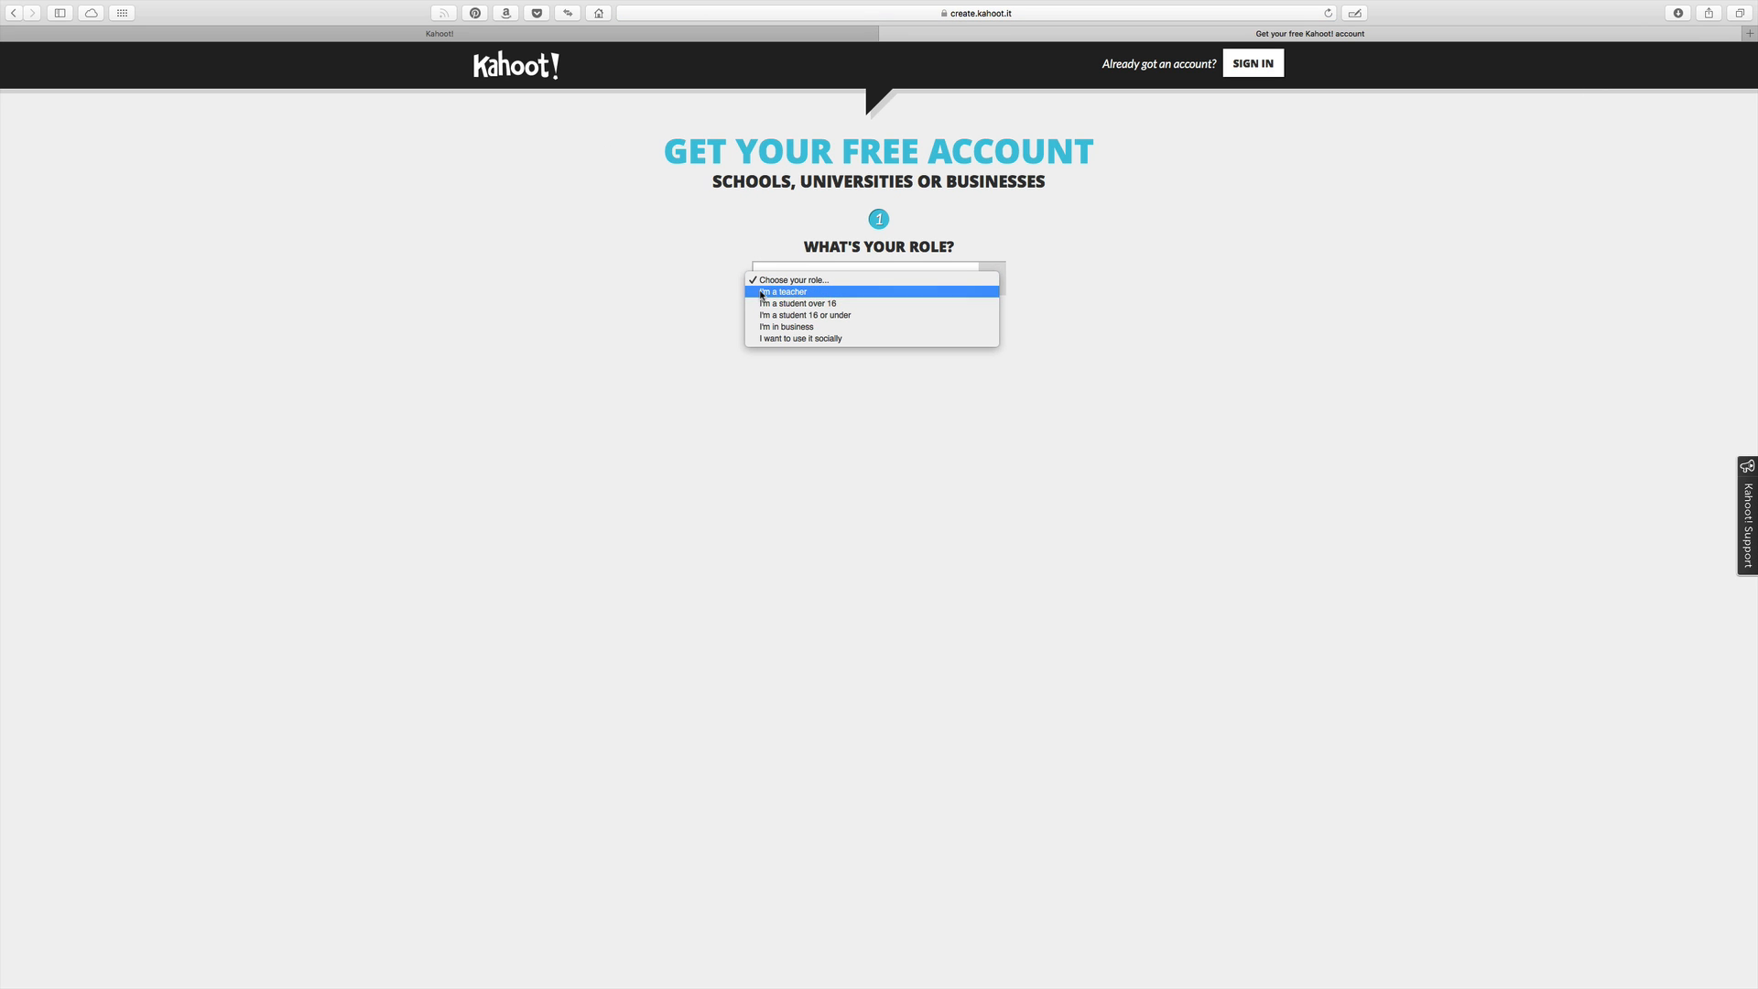
click(870, 292)
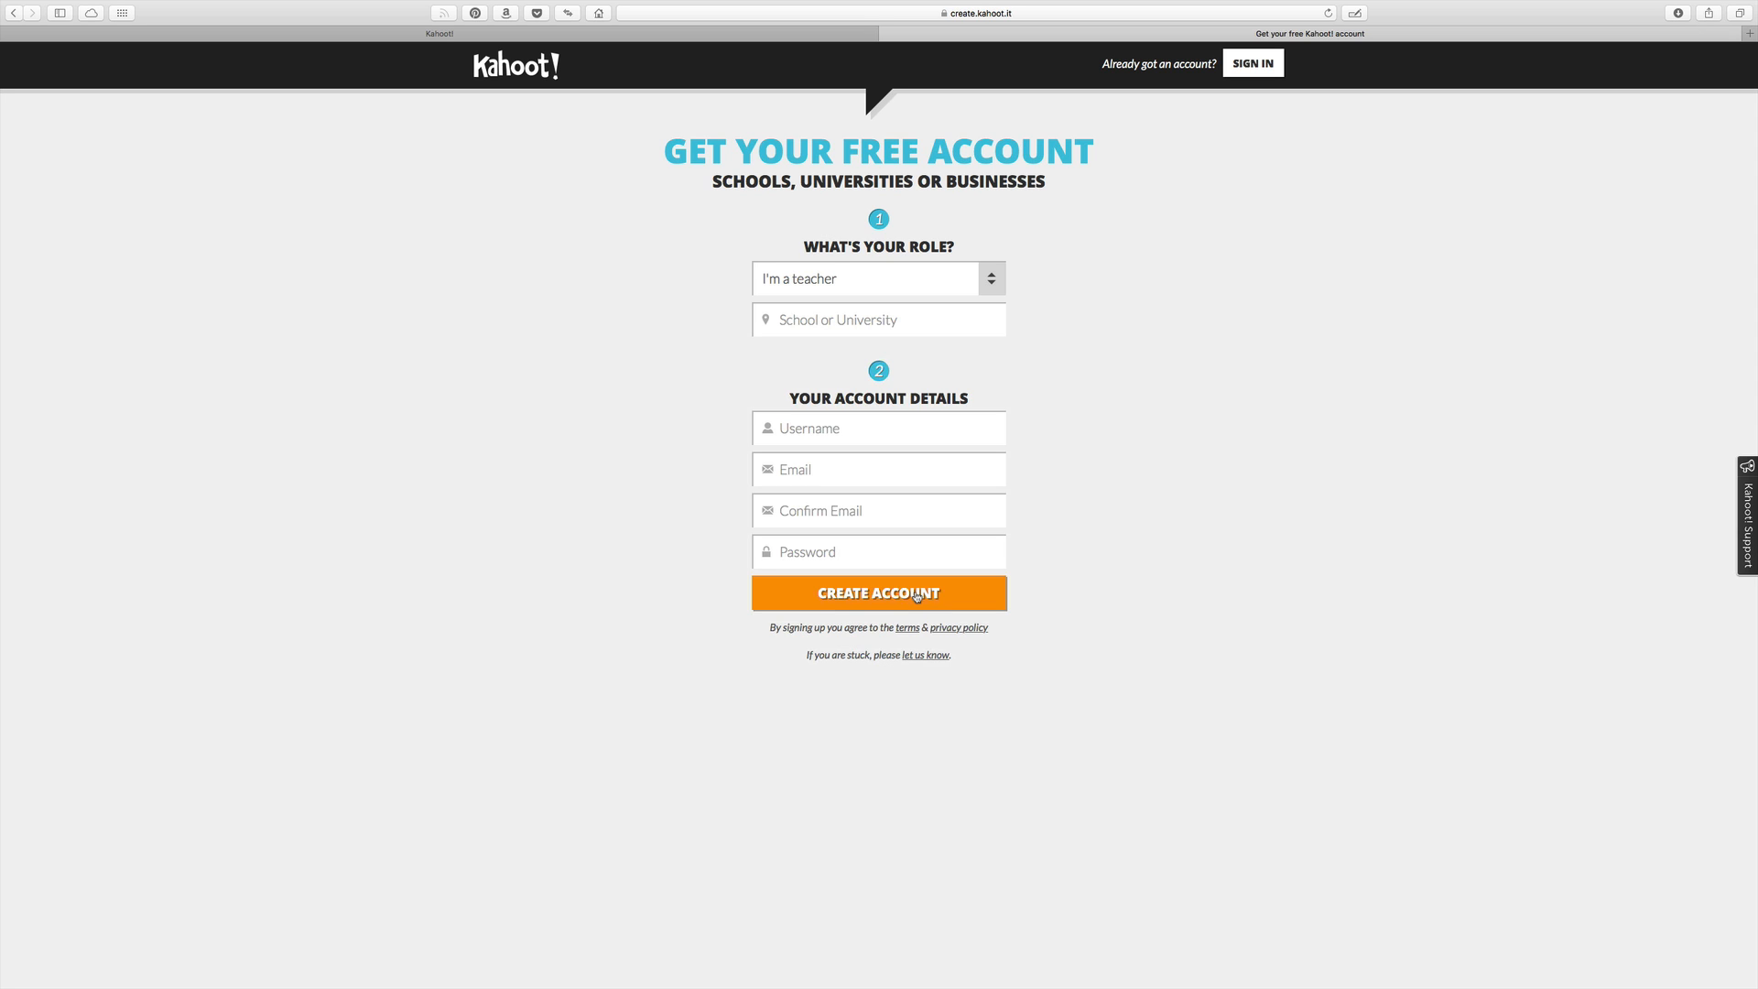
click(1001, 291)
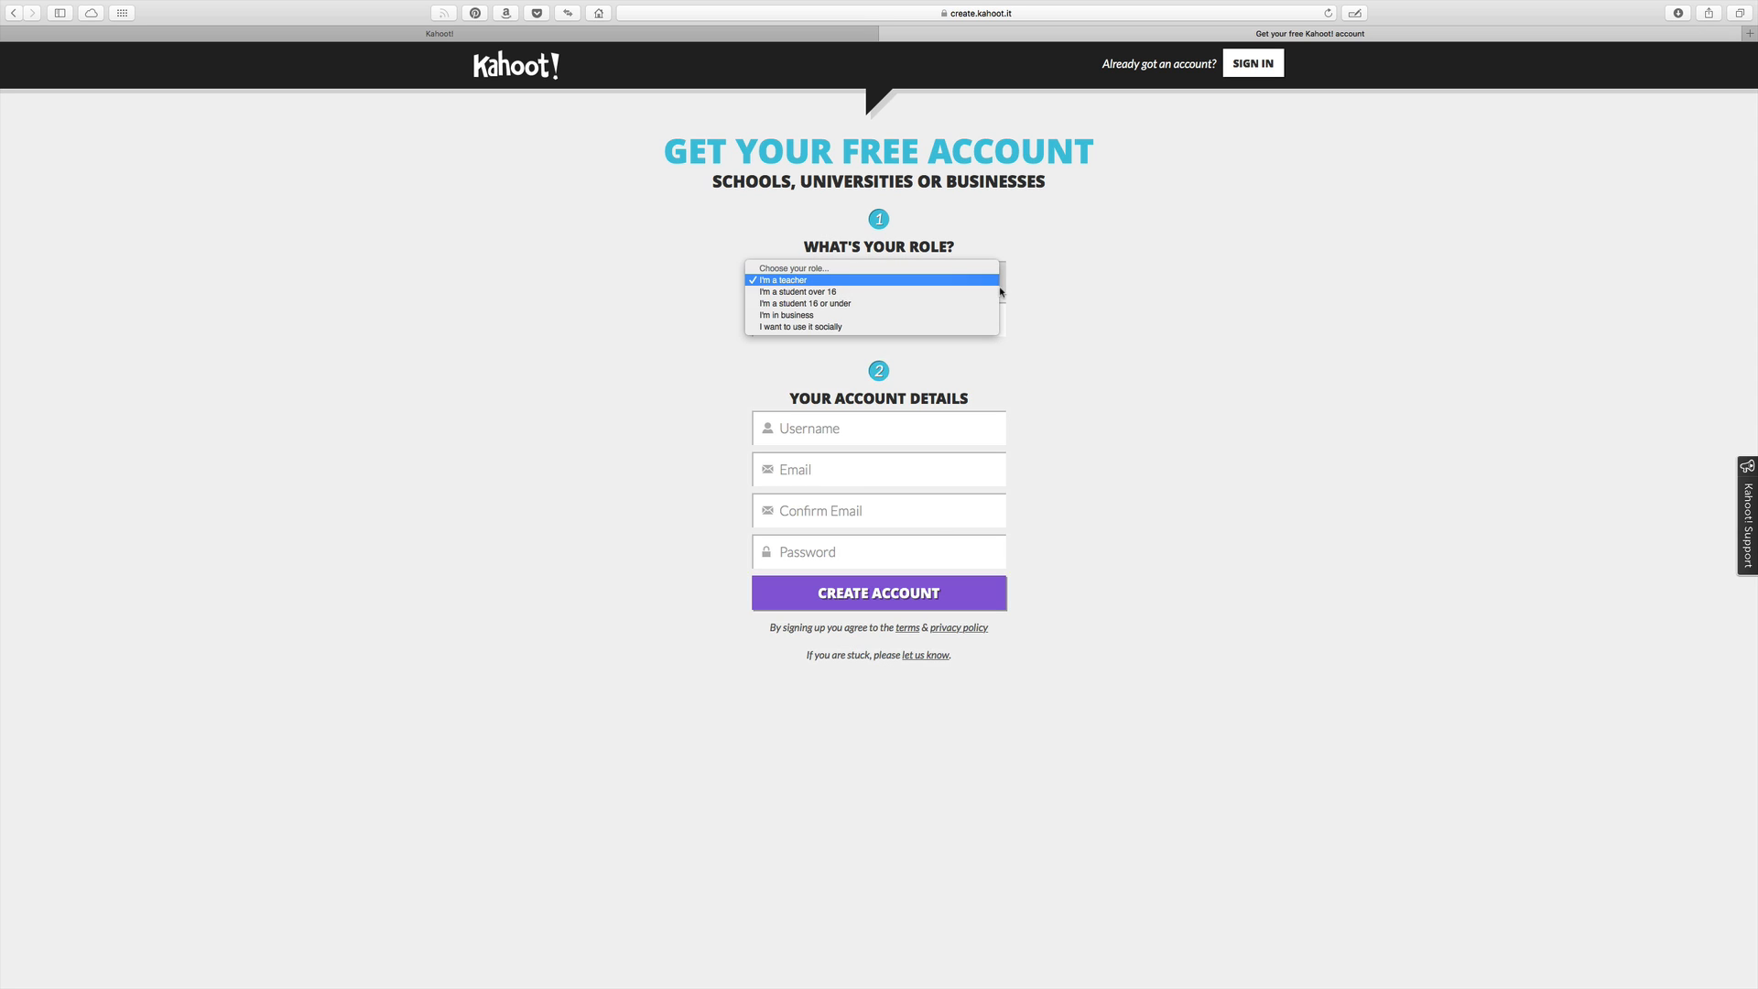
click(1096, 313)
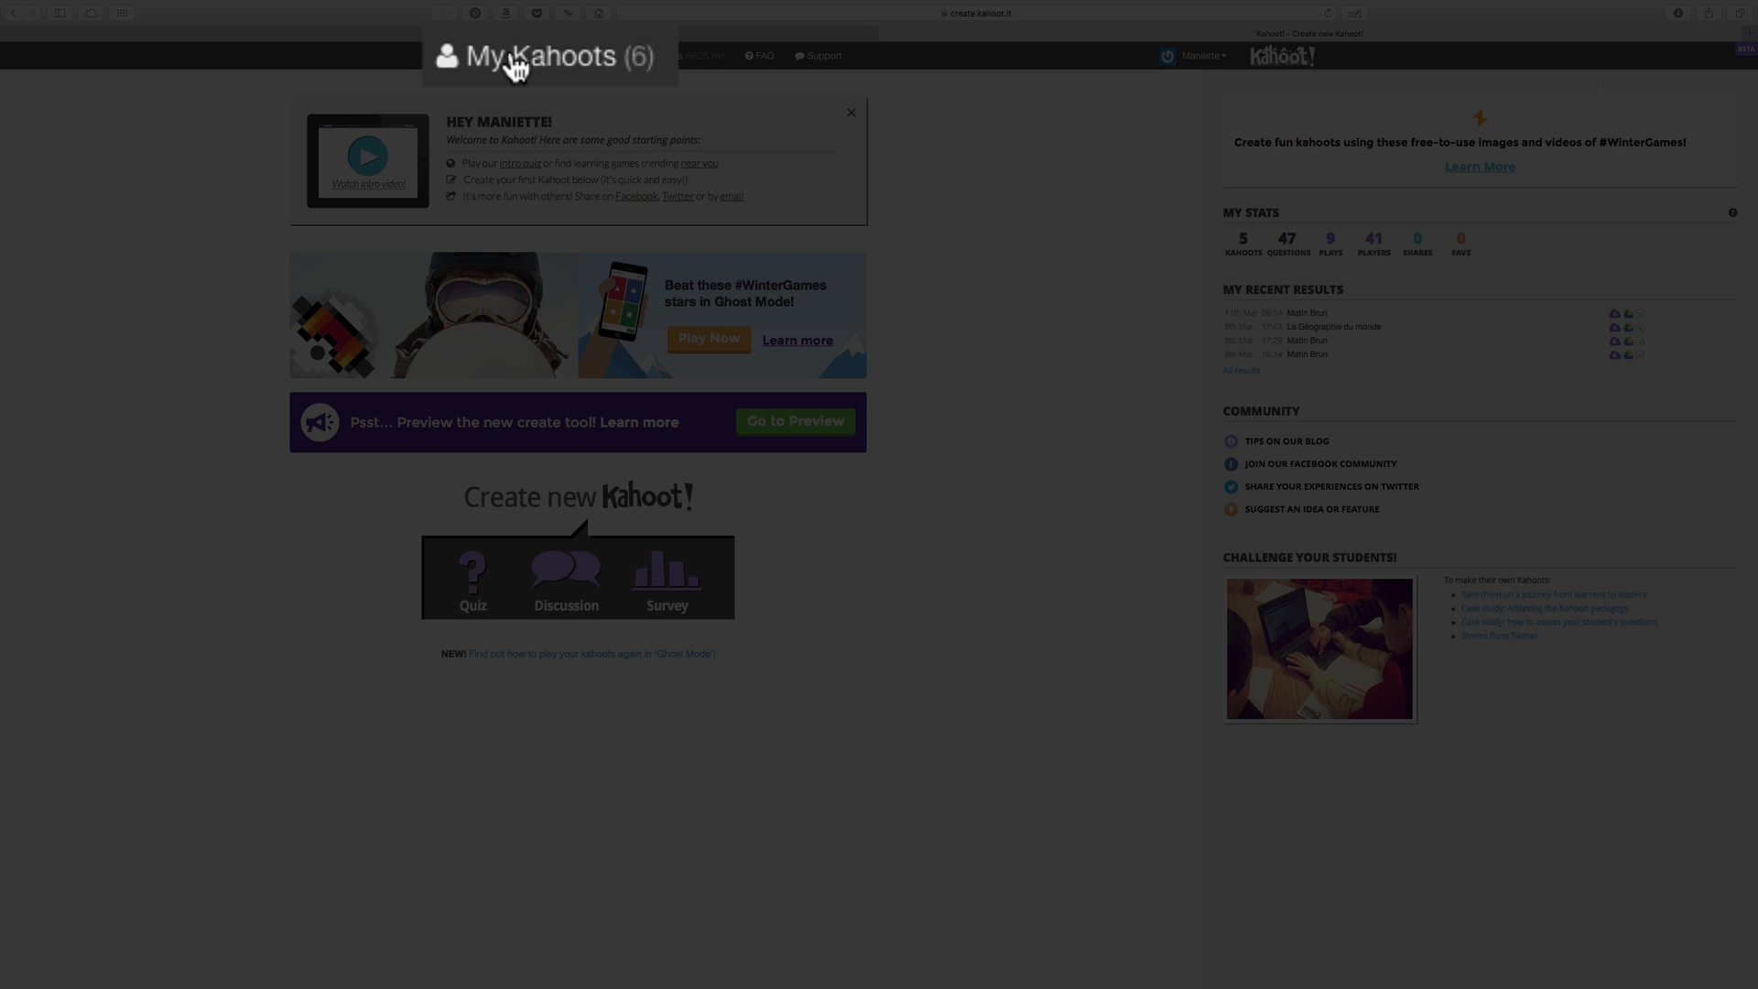
View the list of own kahoots and create a new quiz named "Tutoriel Quiz"
click(516, 64)
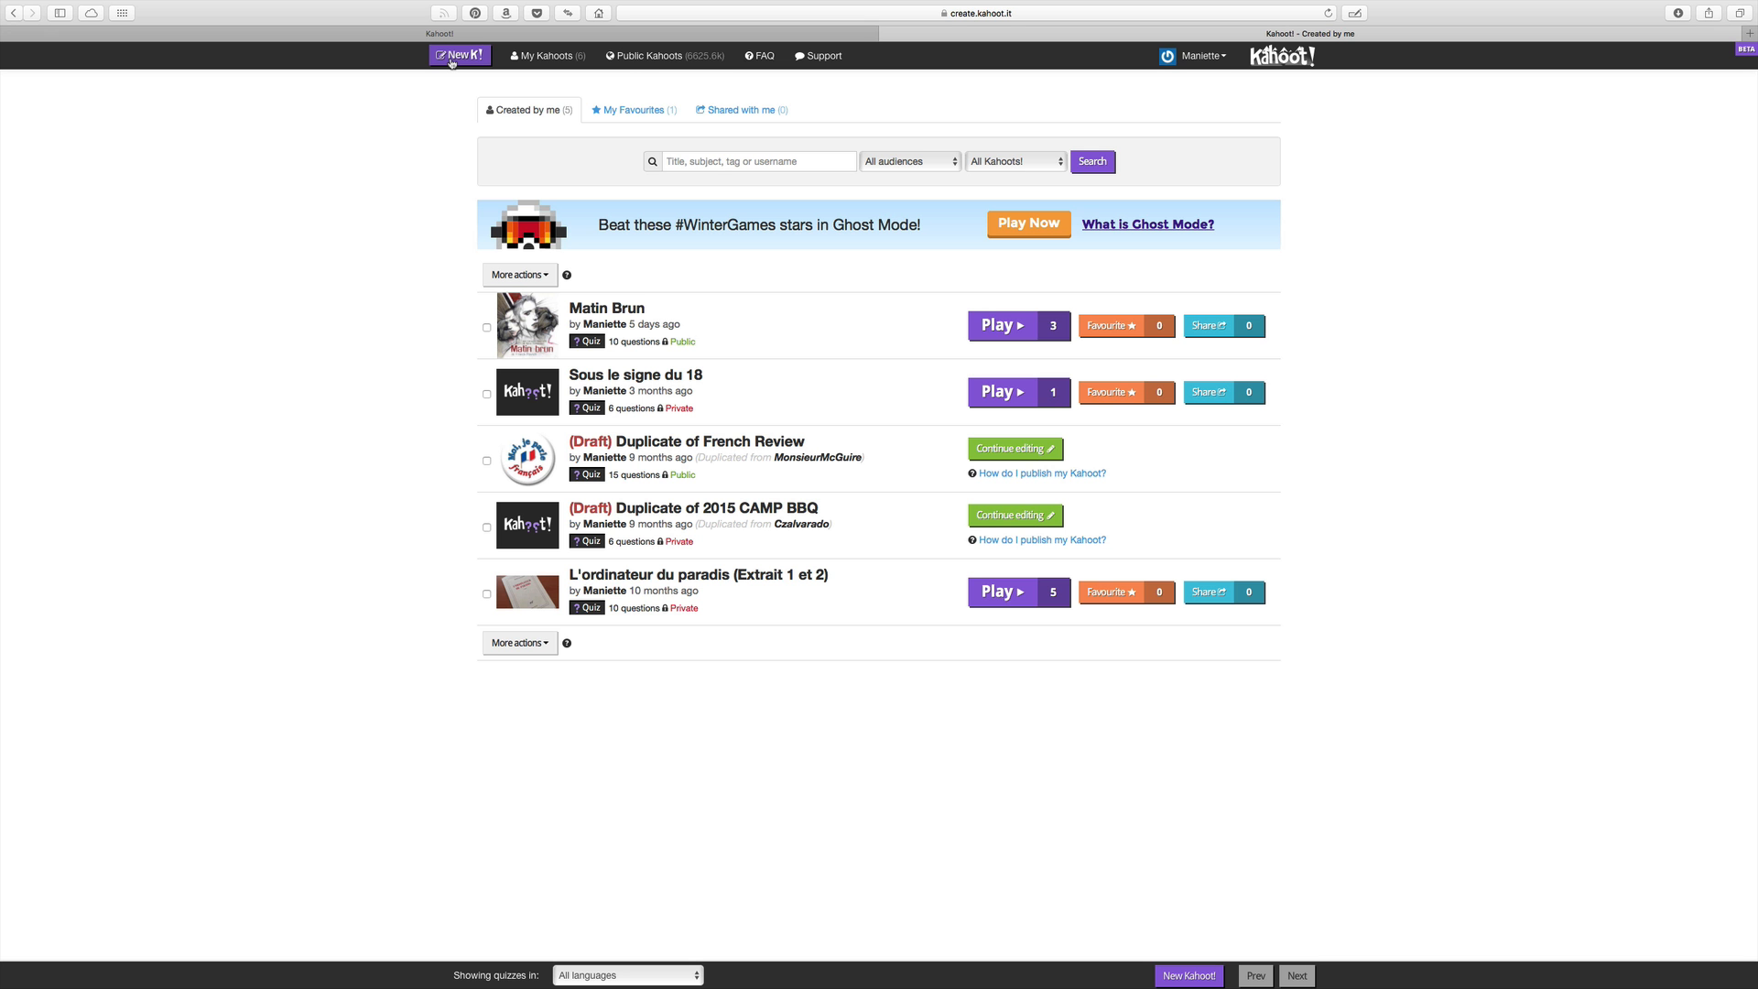
click(451, 59)
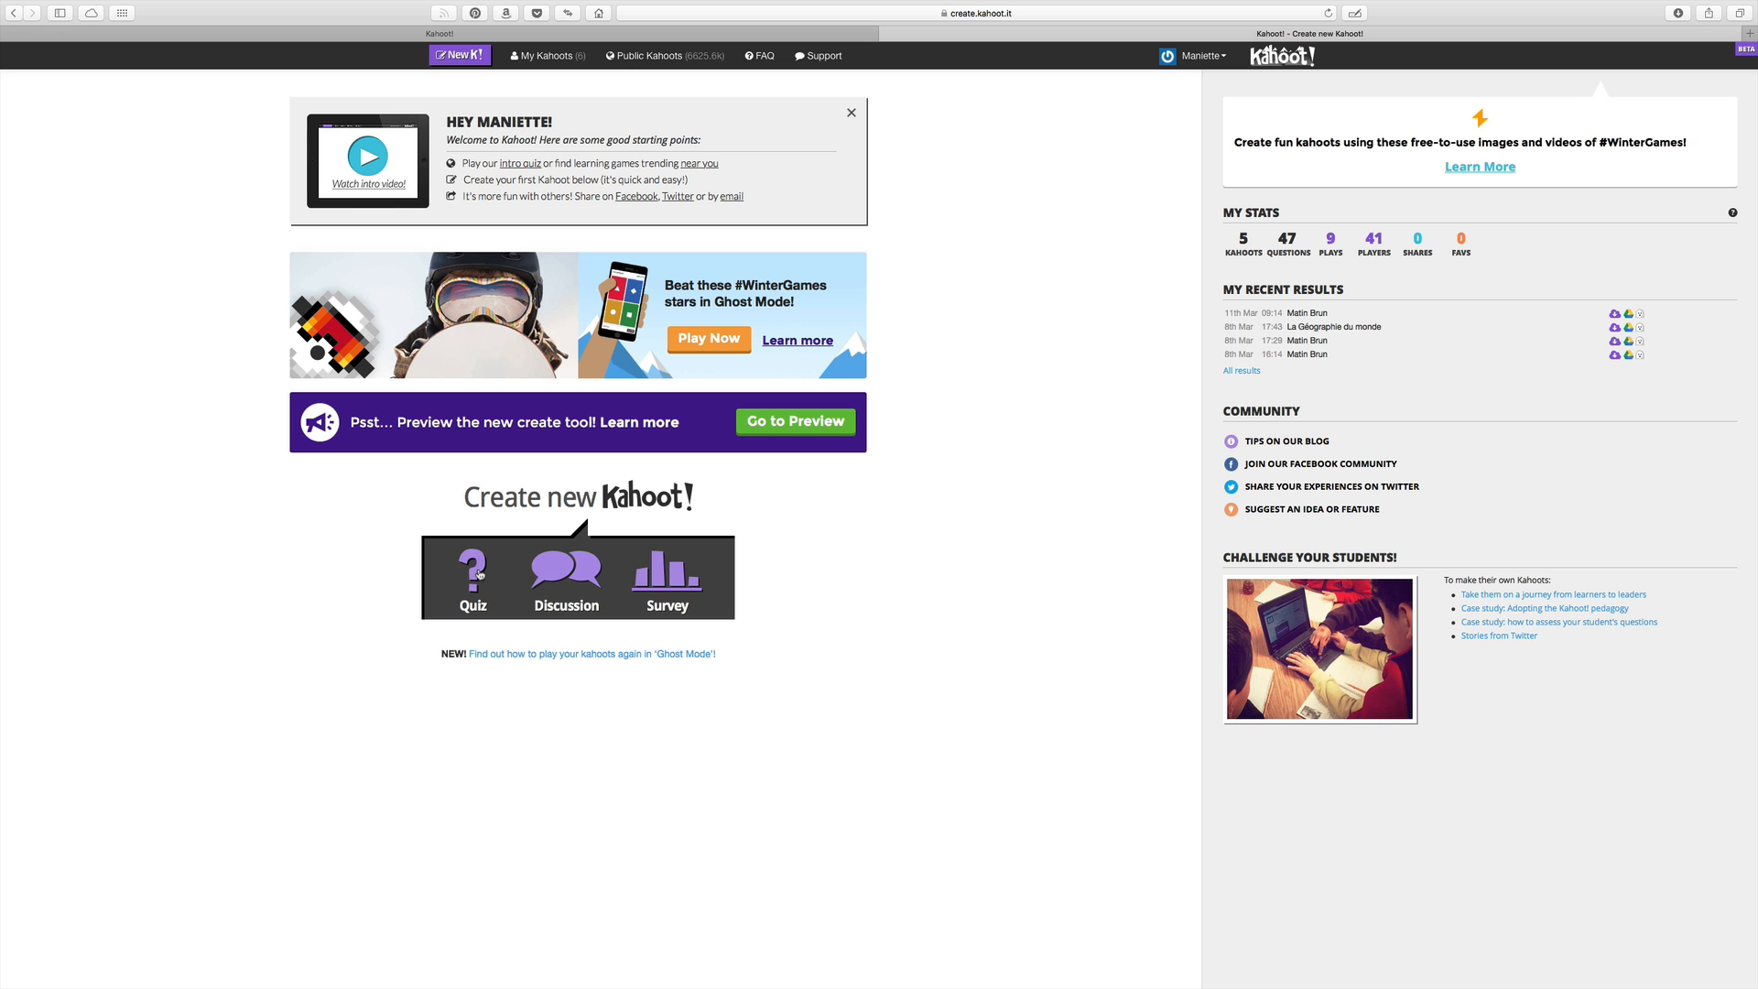
click(479, 572)
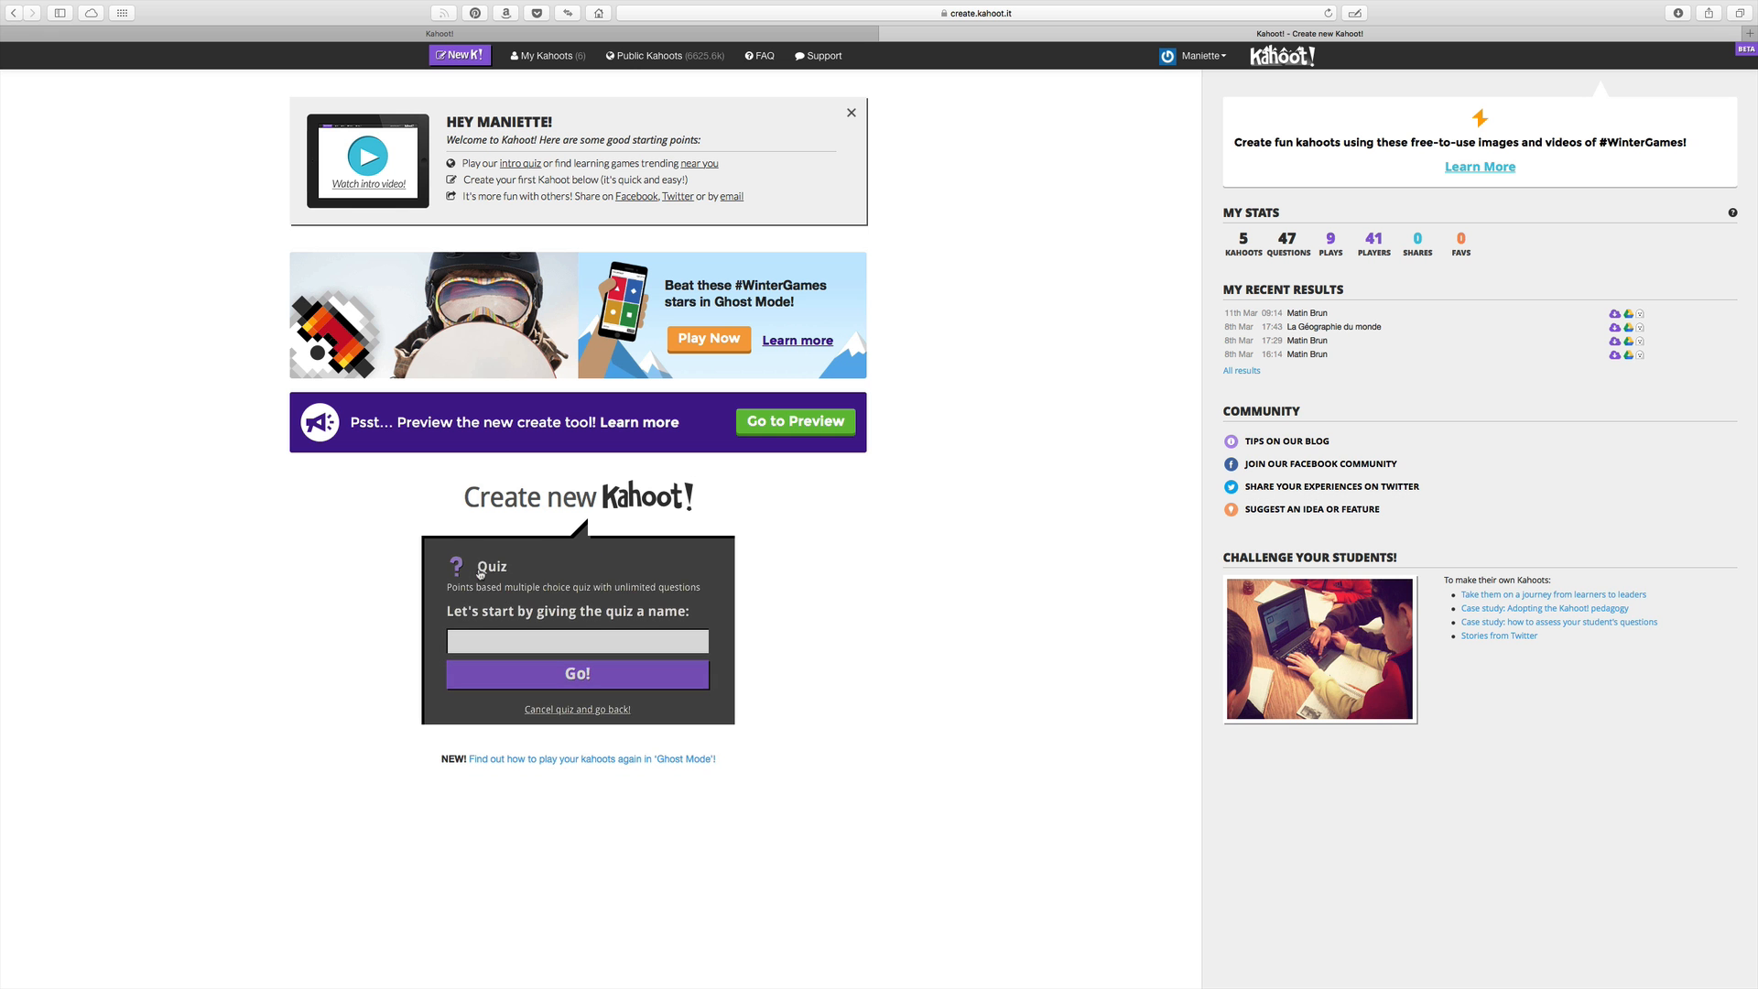
click(559, 637)
text(Tutoriel test)
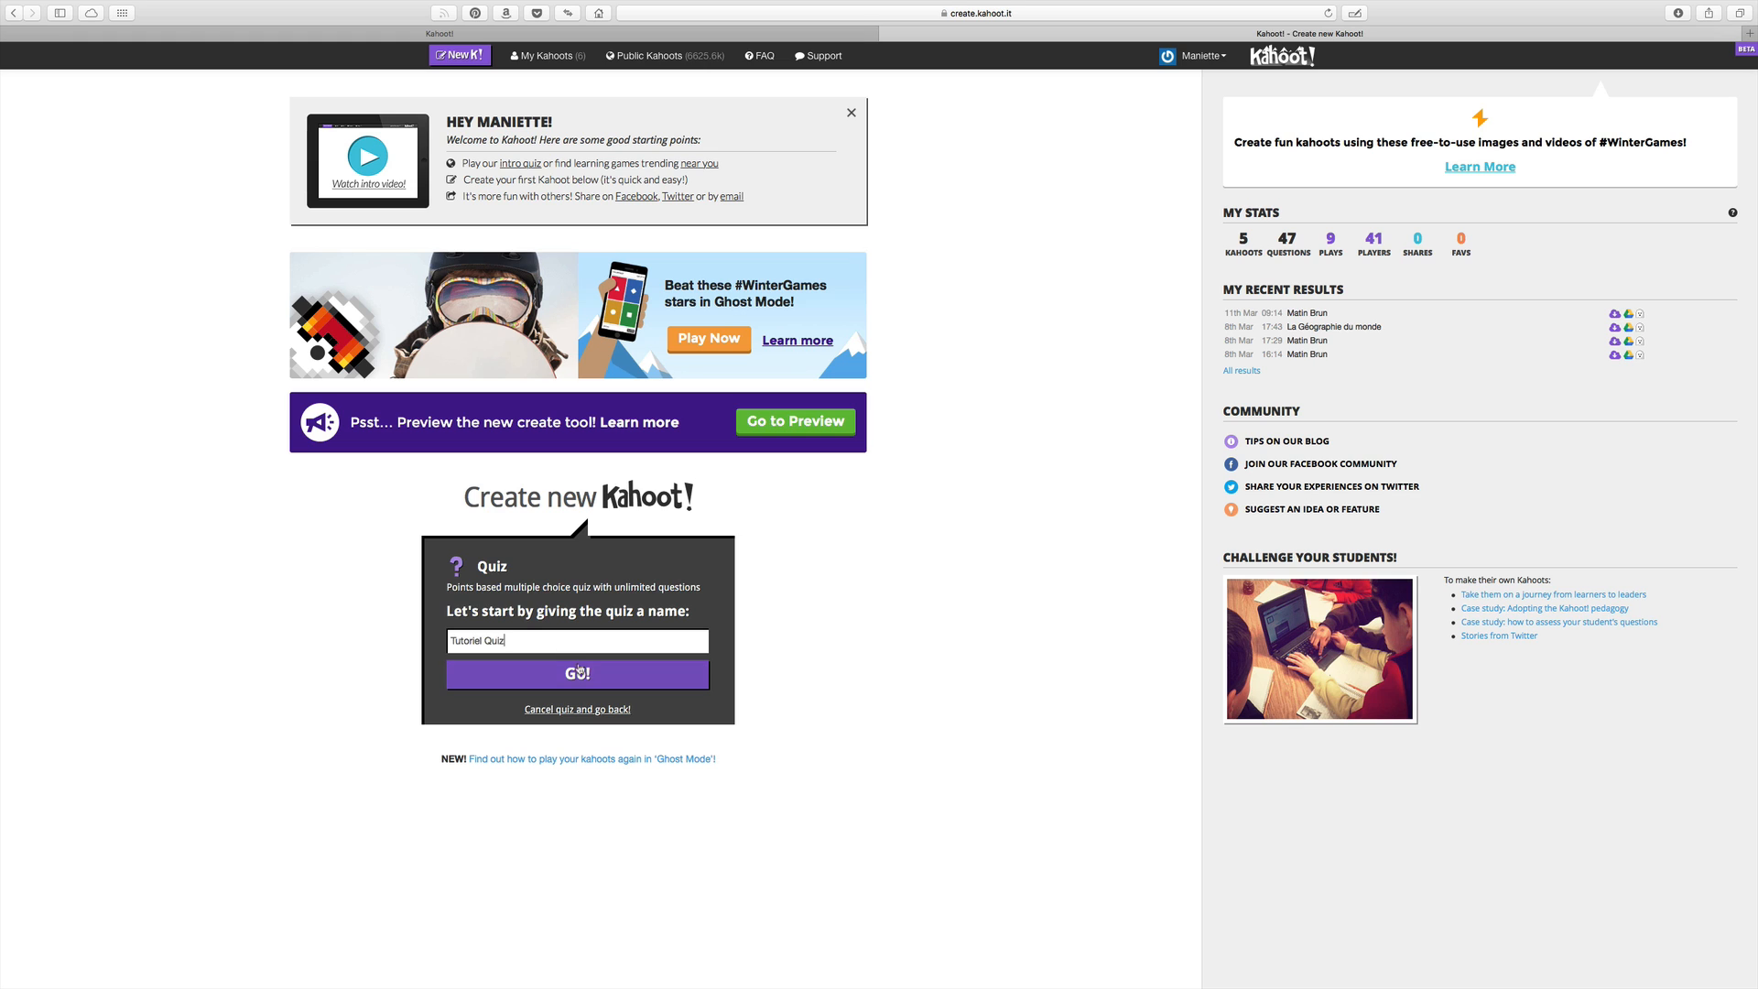
click(583, 673)
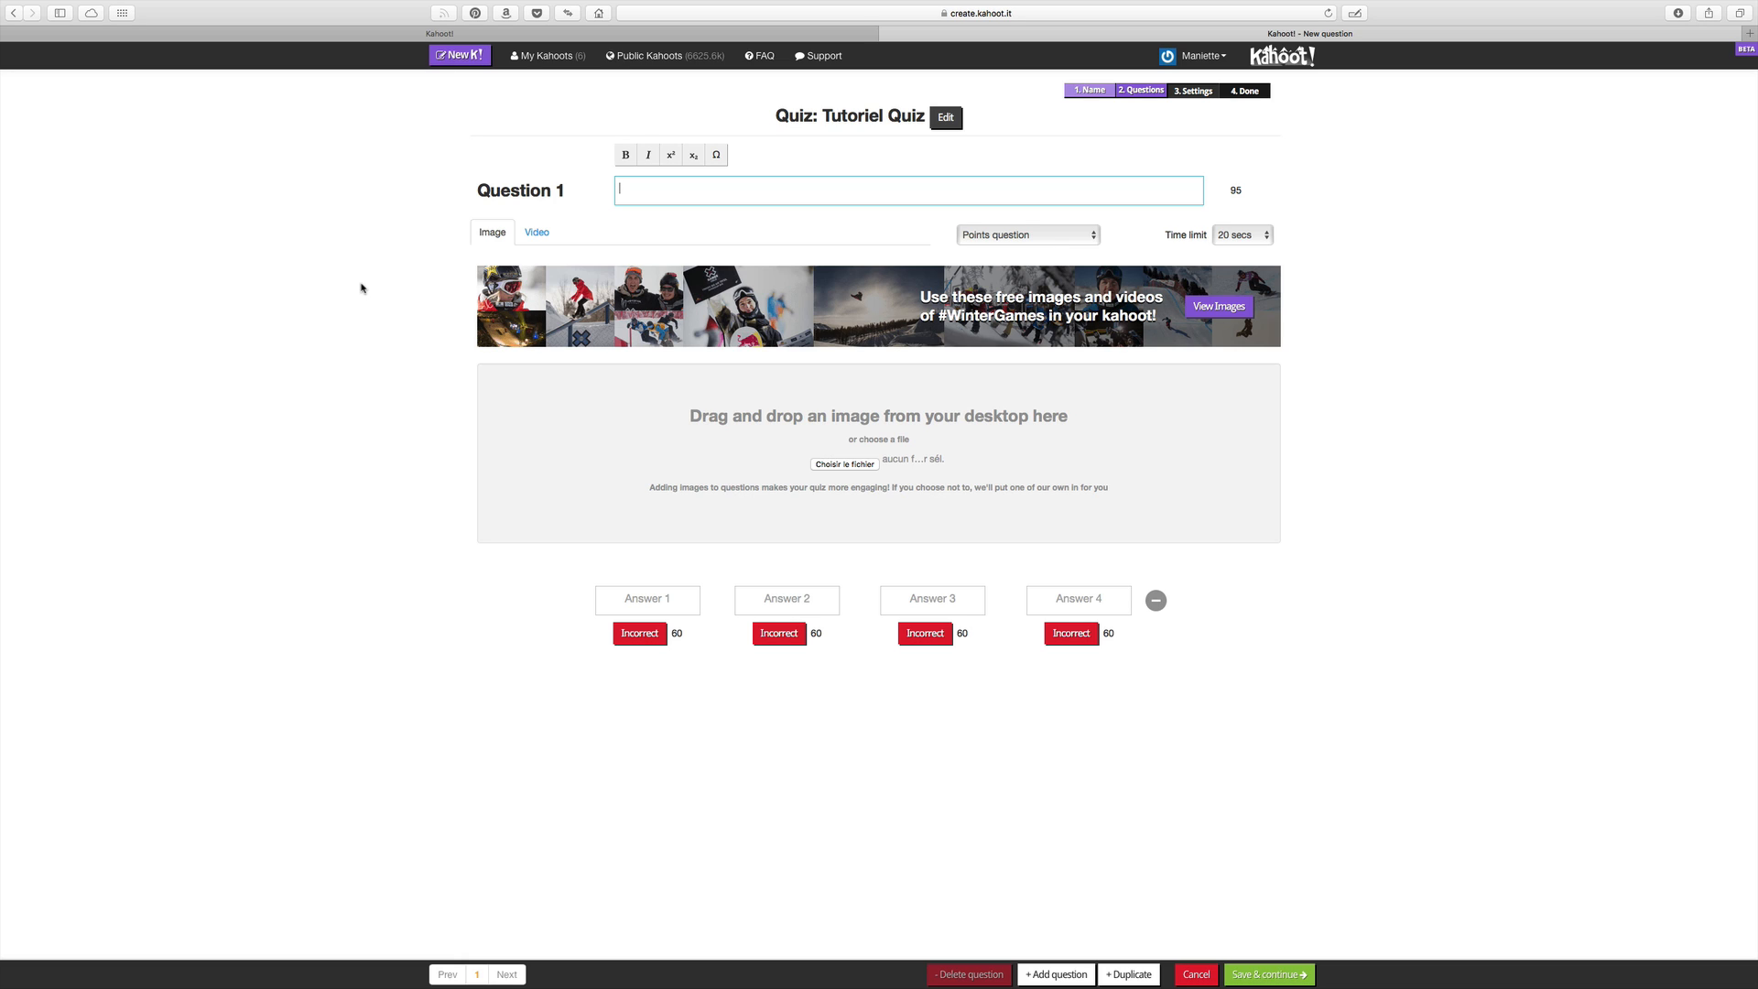
Enter "Première question ?" as question 1, keep it as a points question and set its time limit to 30 secs
text(Première question ?)
click(1096, 236)
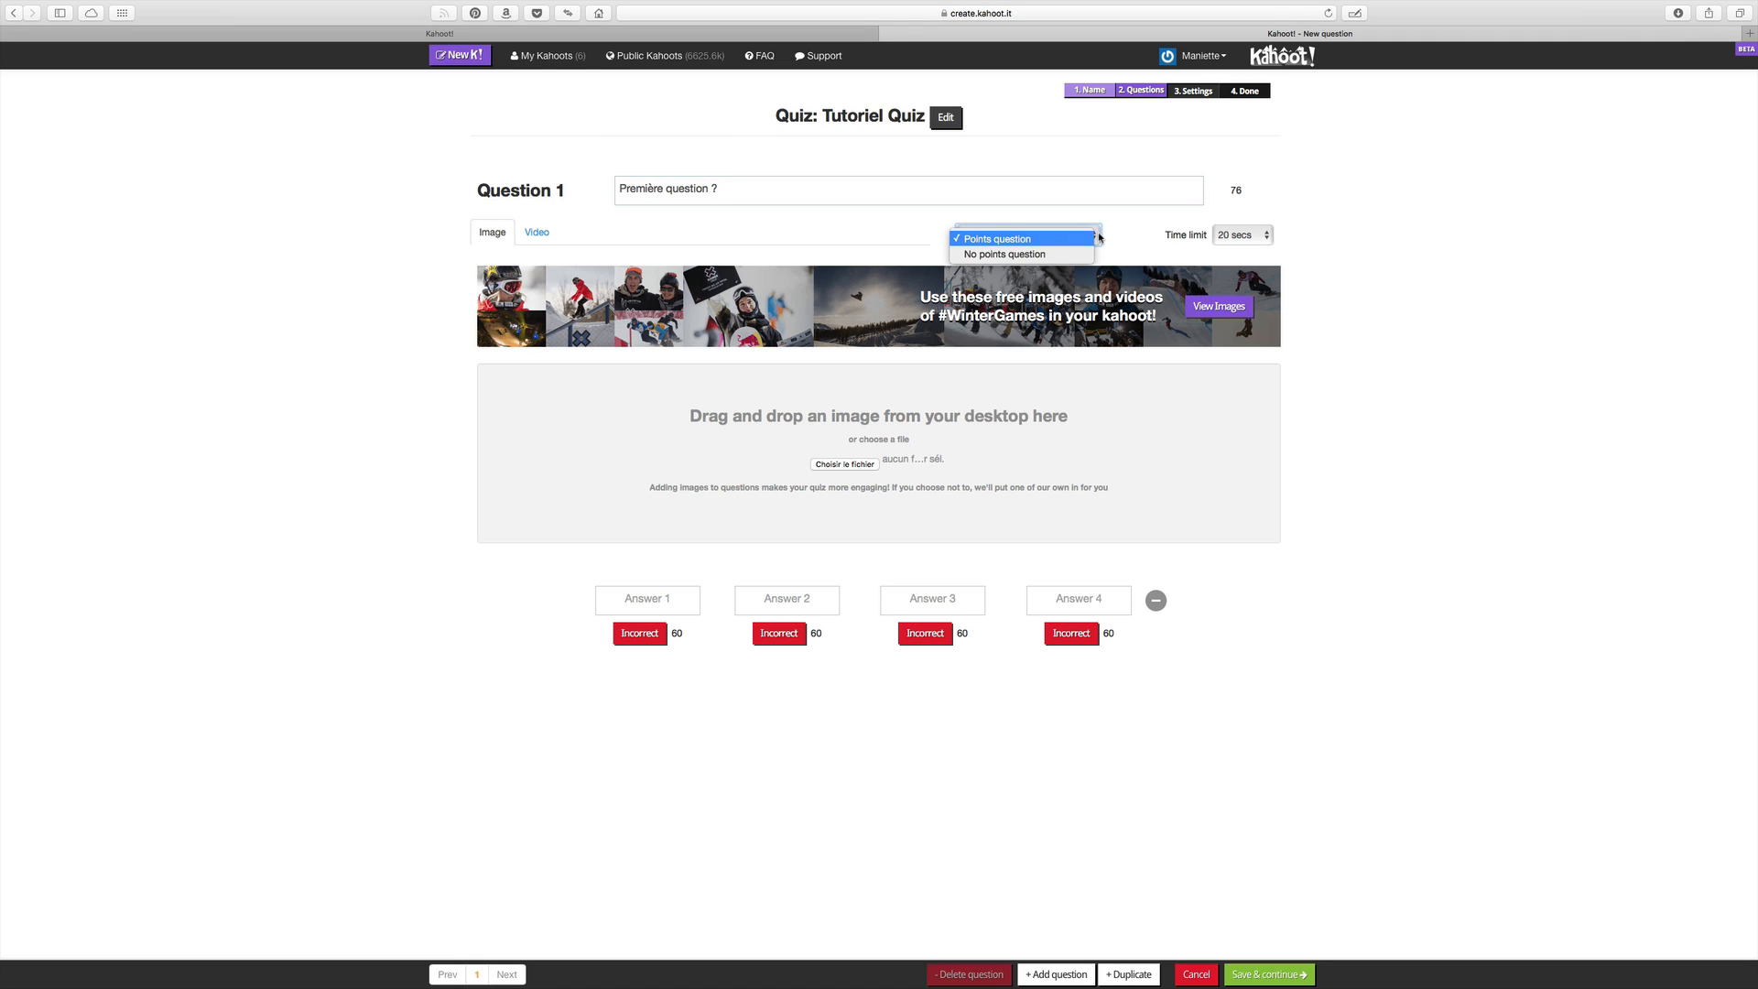
click(1099, 237)
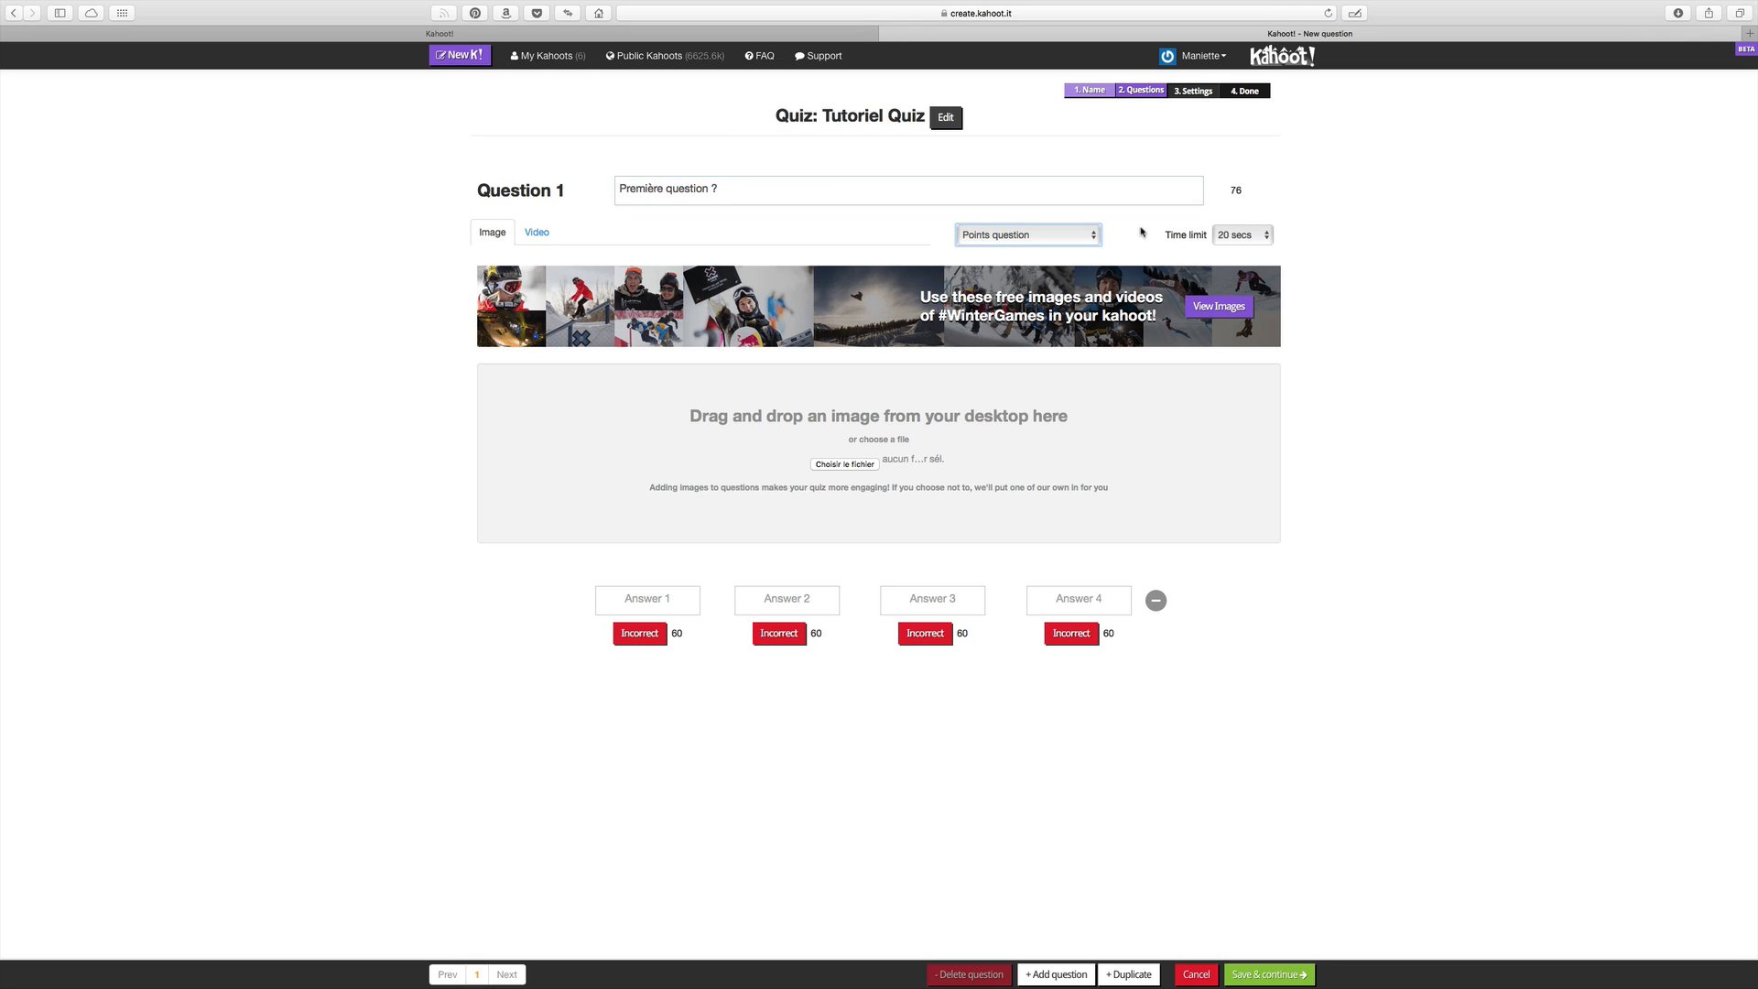
click(1270, 235)
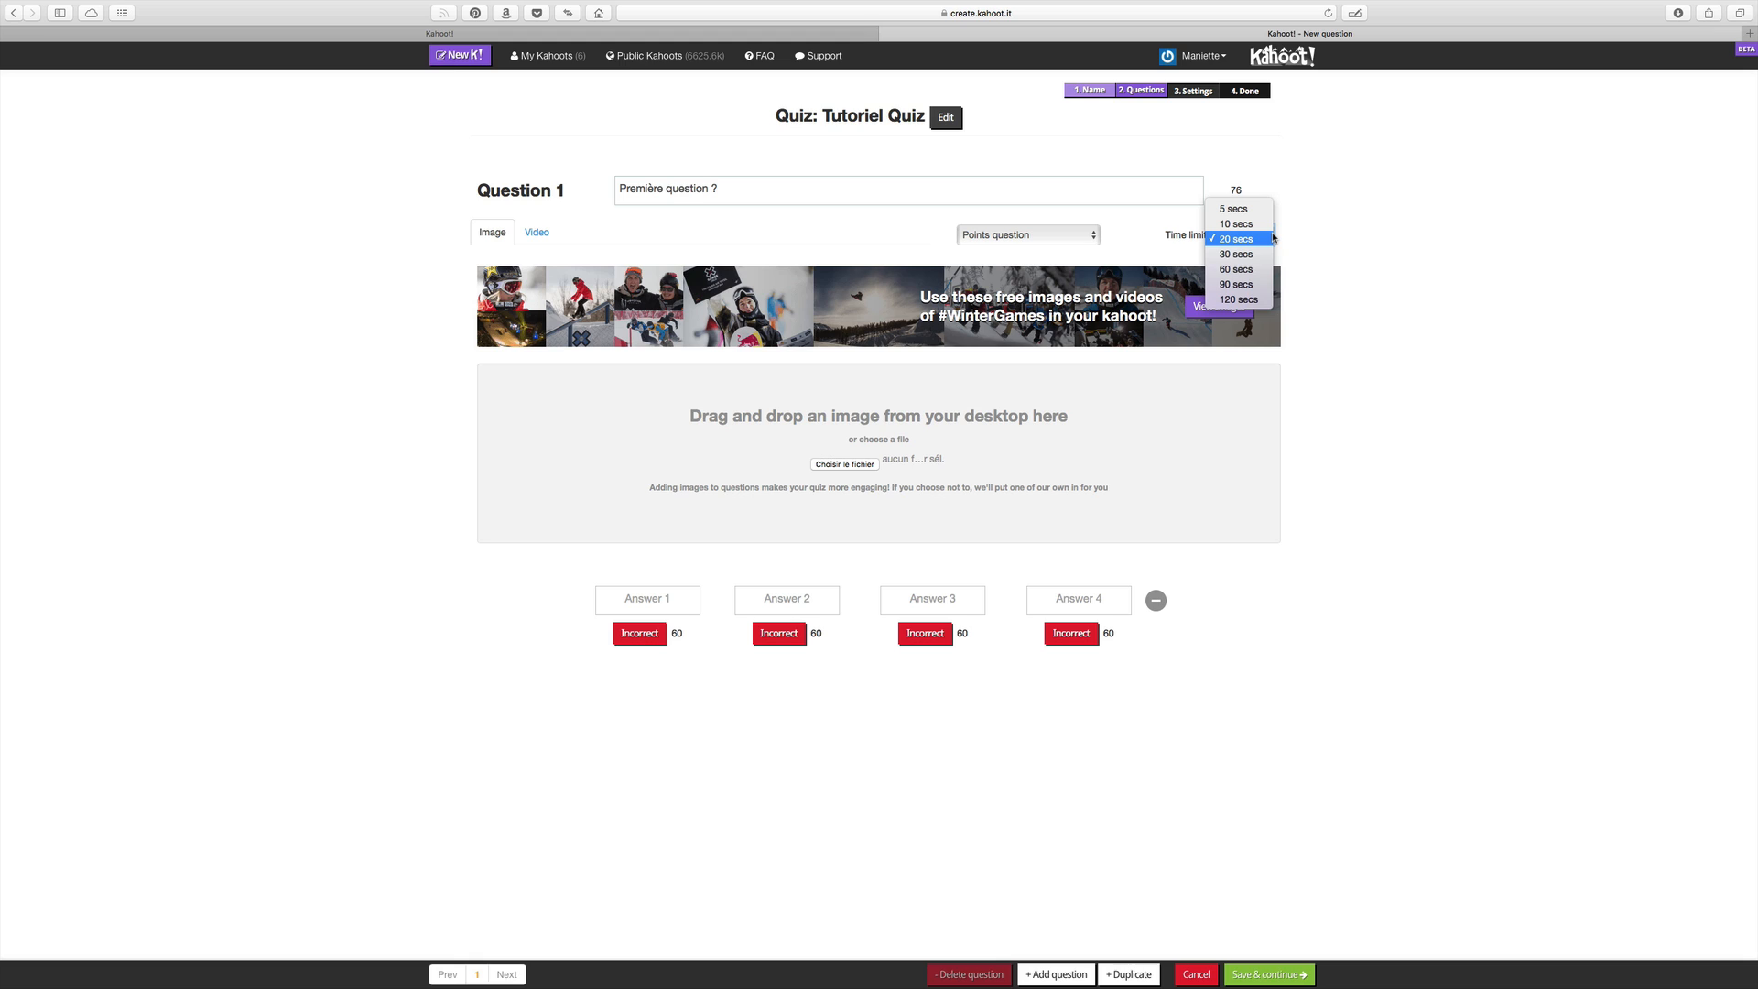
click(1255, 255)
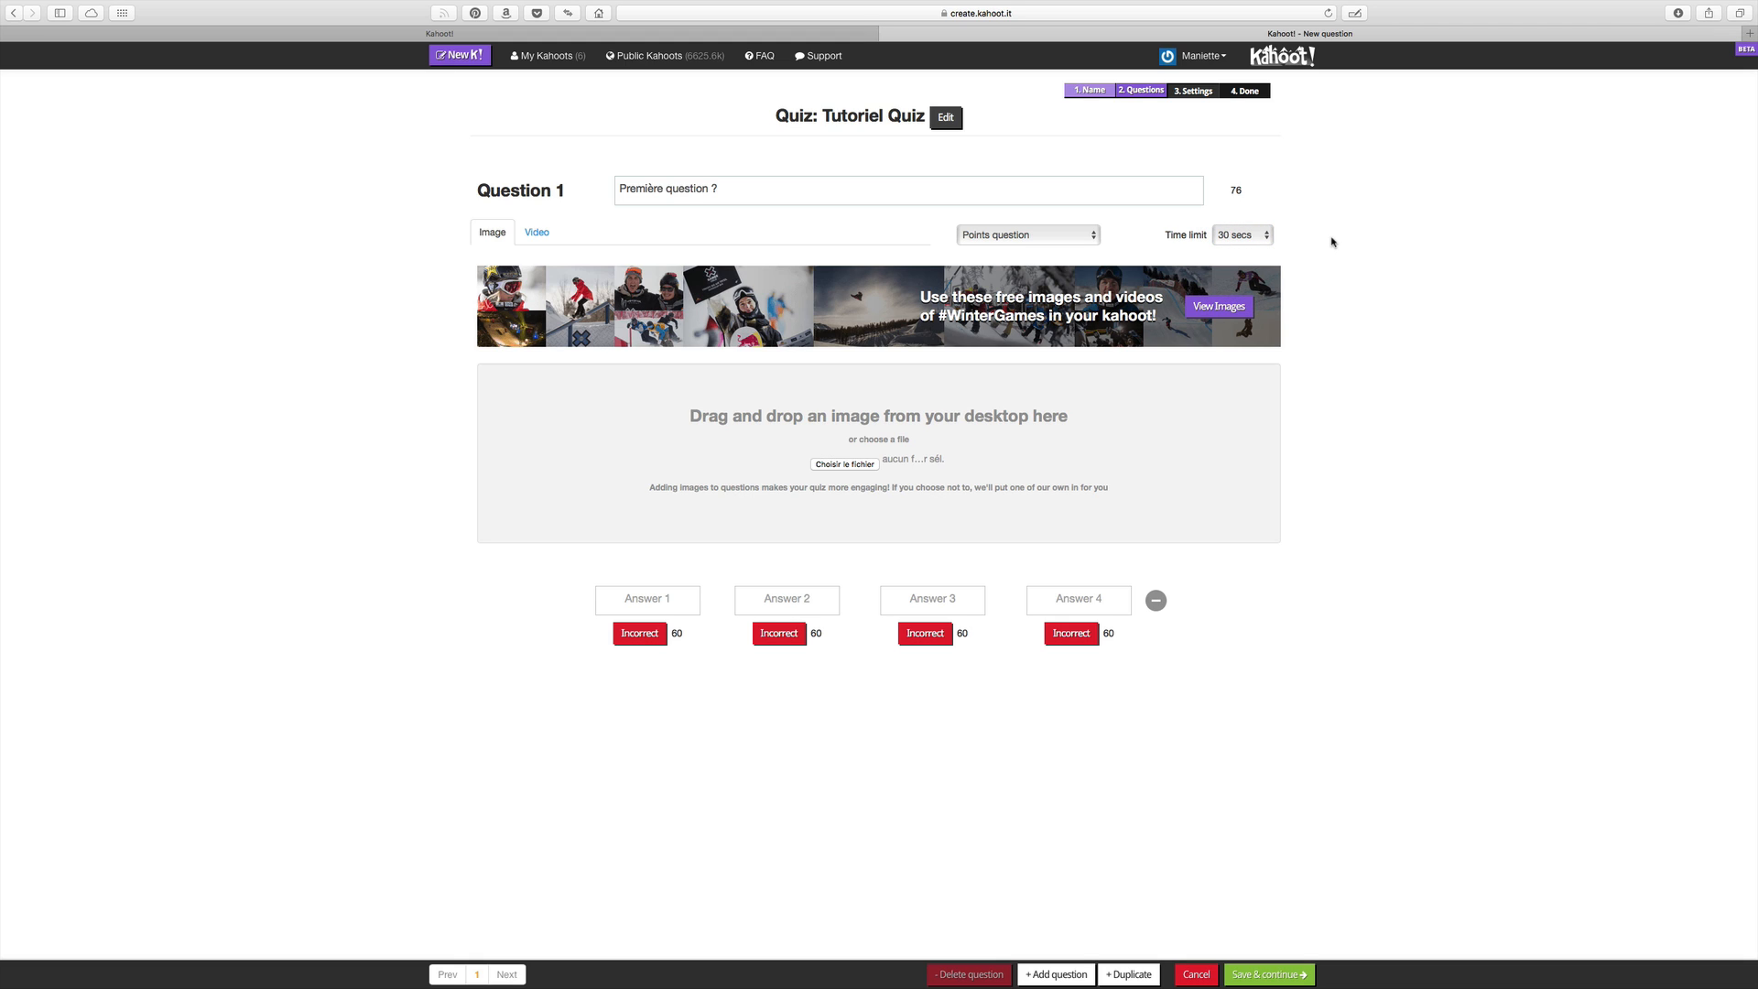
Fill in the four answers of question 1 with 1, 2, 3 and 4
click(671, 601)
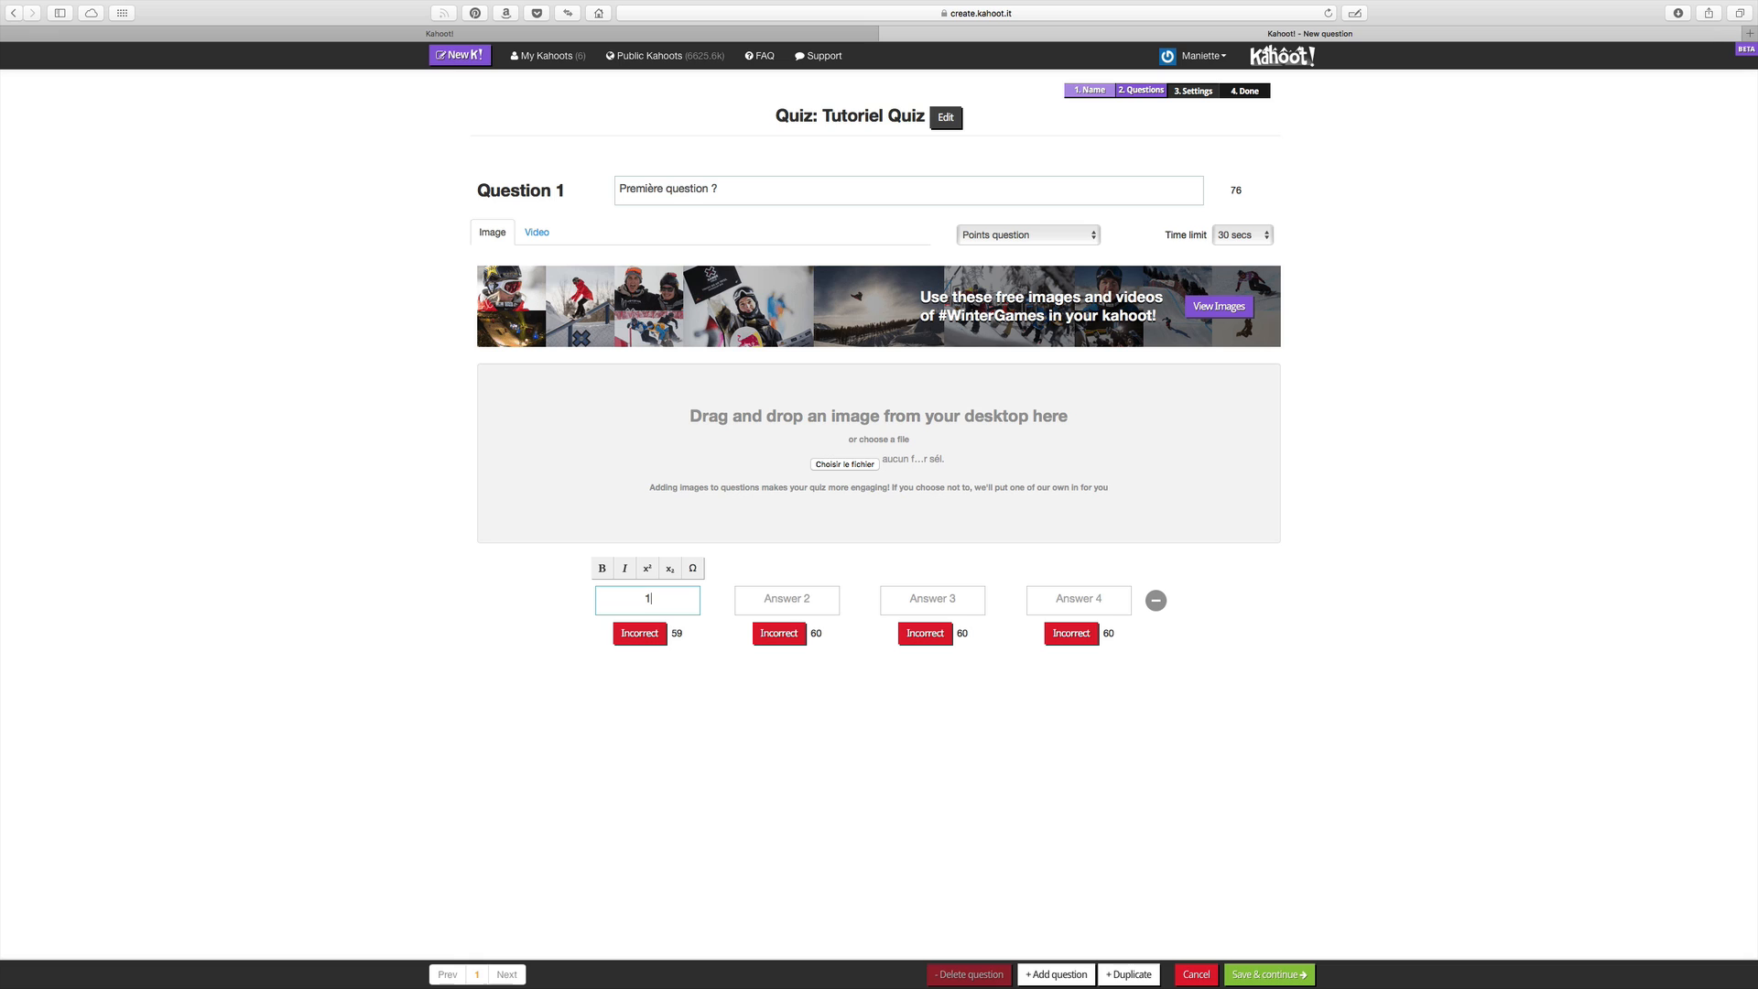
click(749, 605)
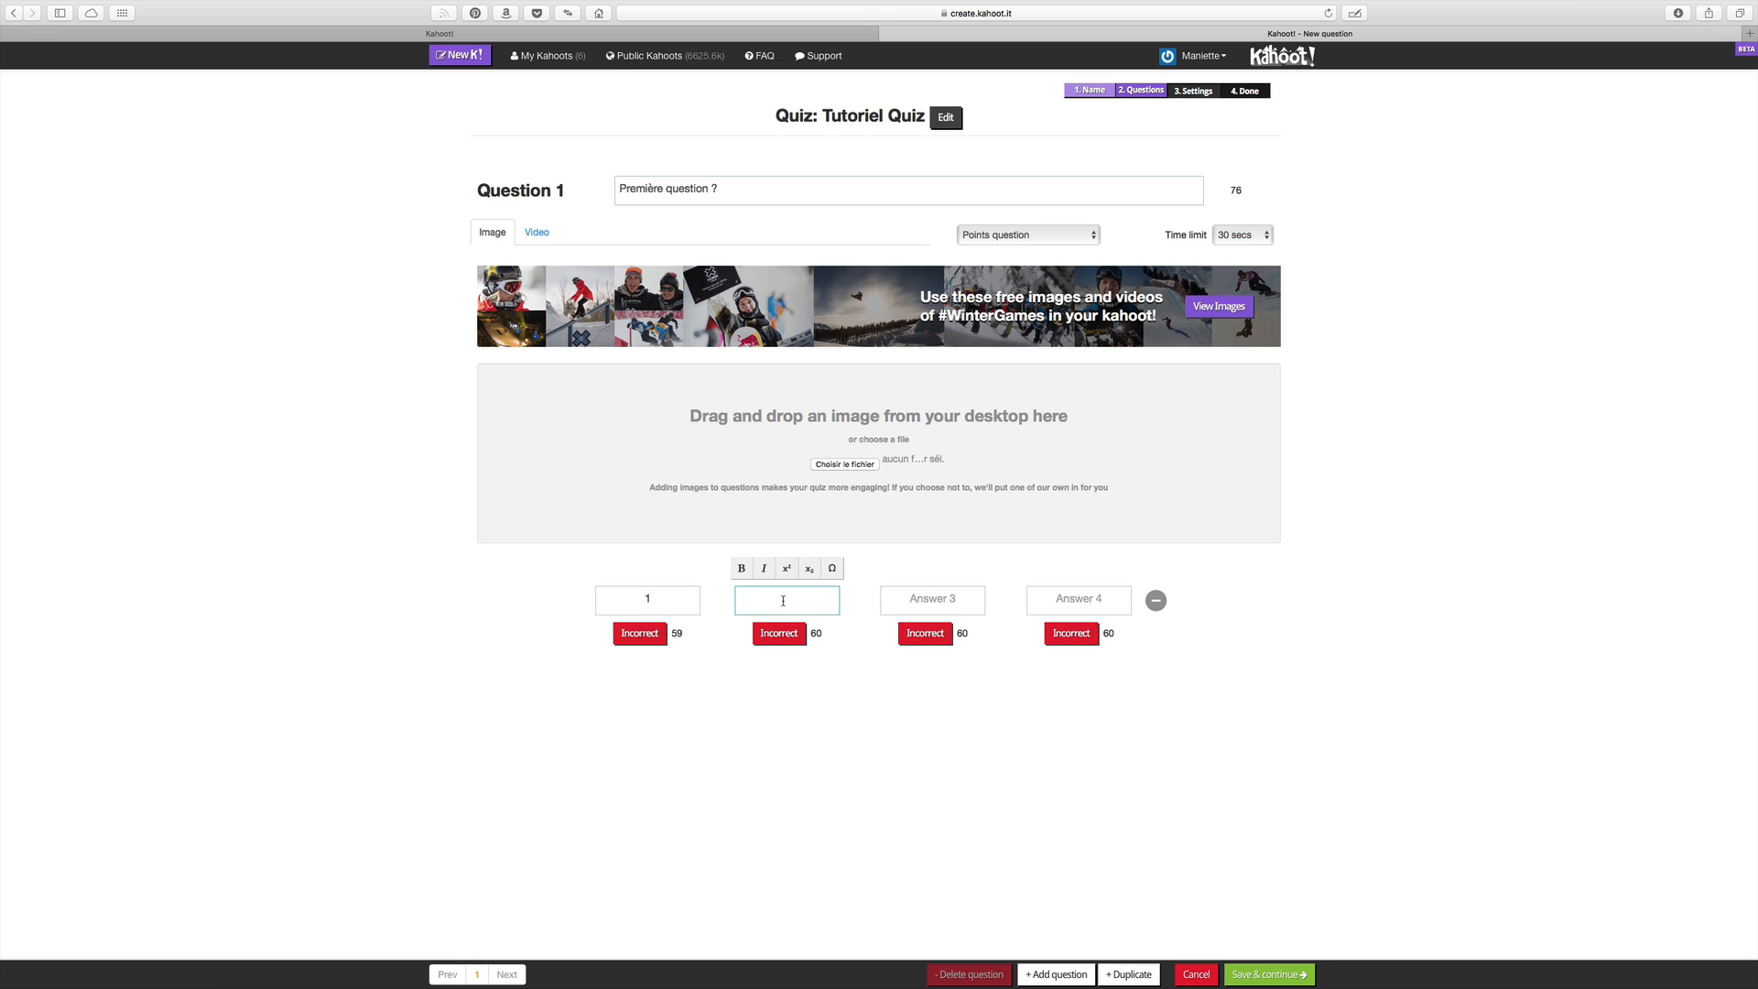
text(2)
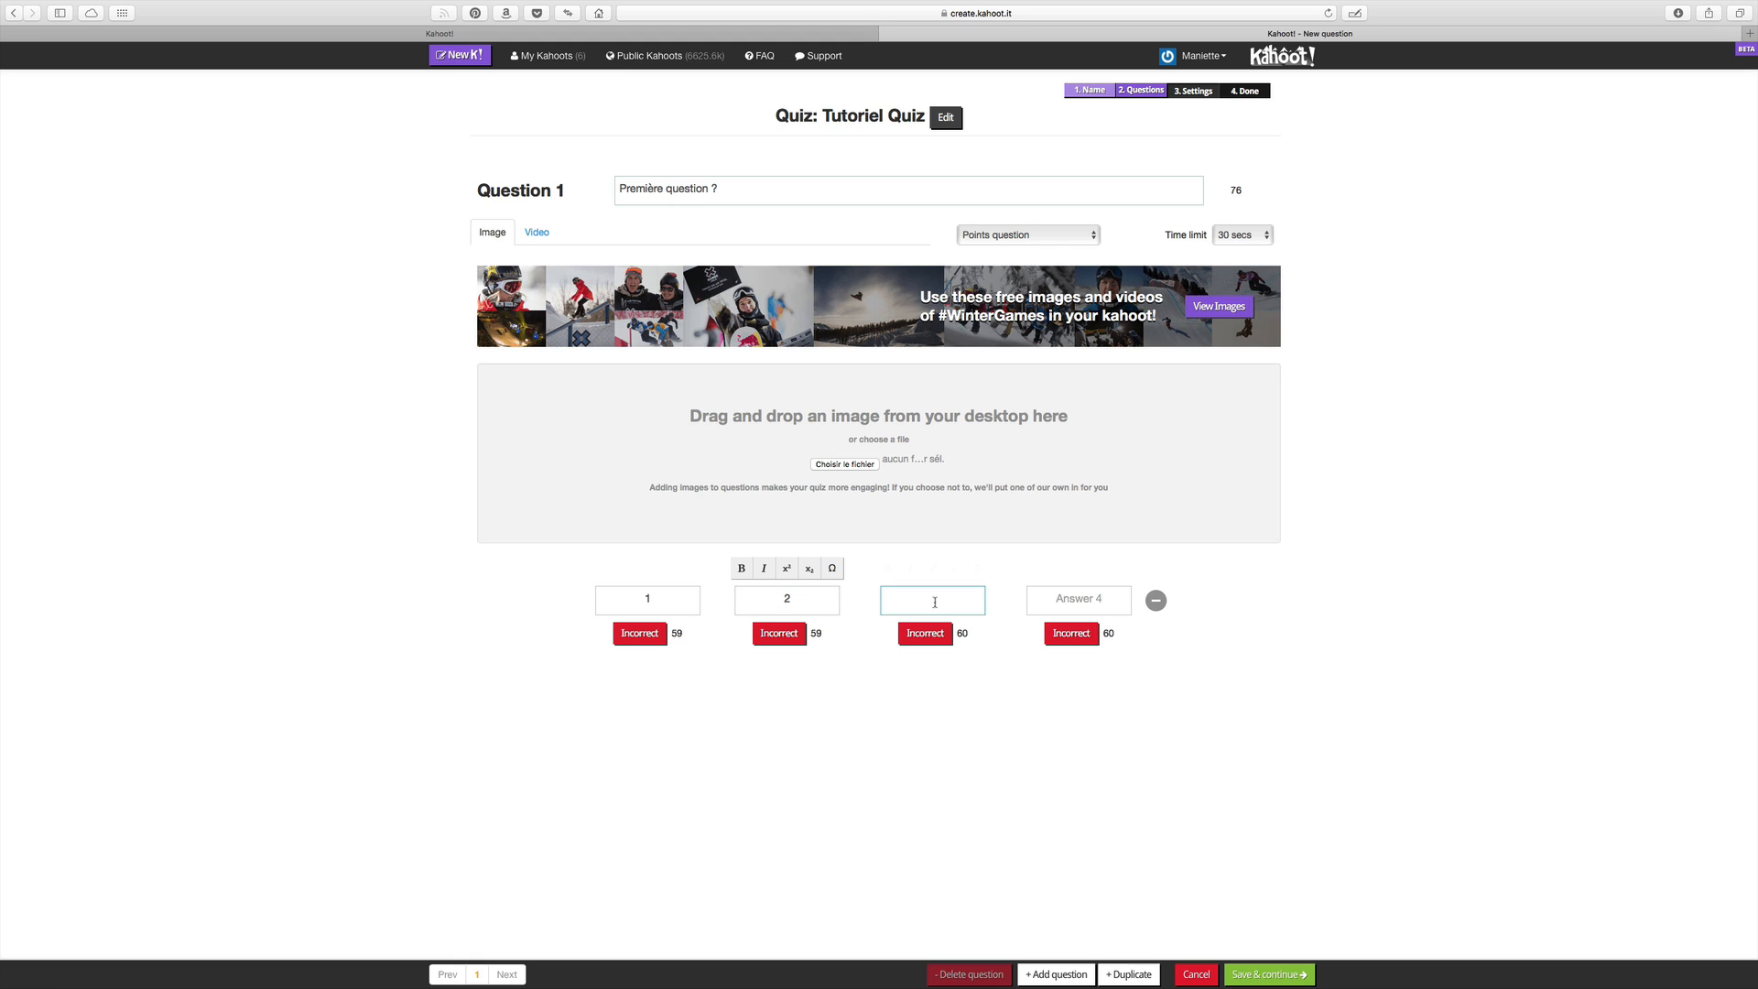
click(934, 601)
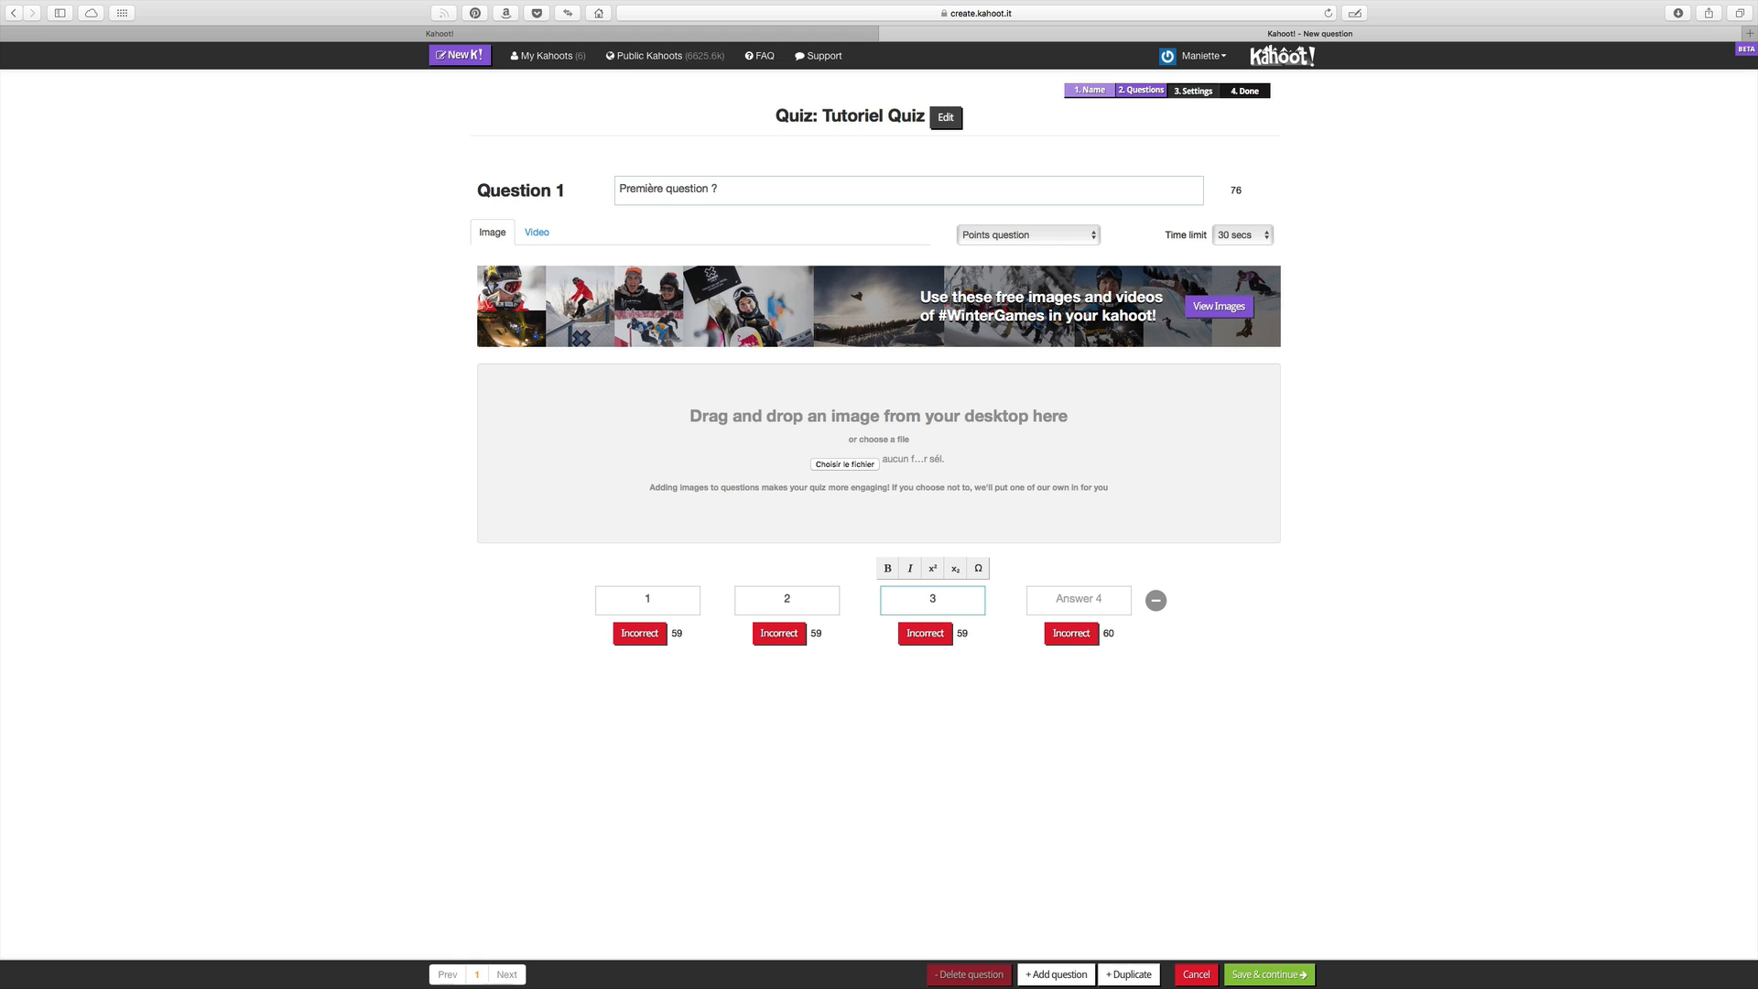
click(1055, 605)
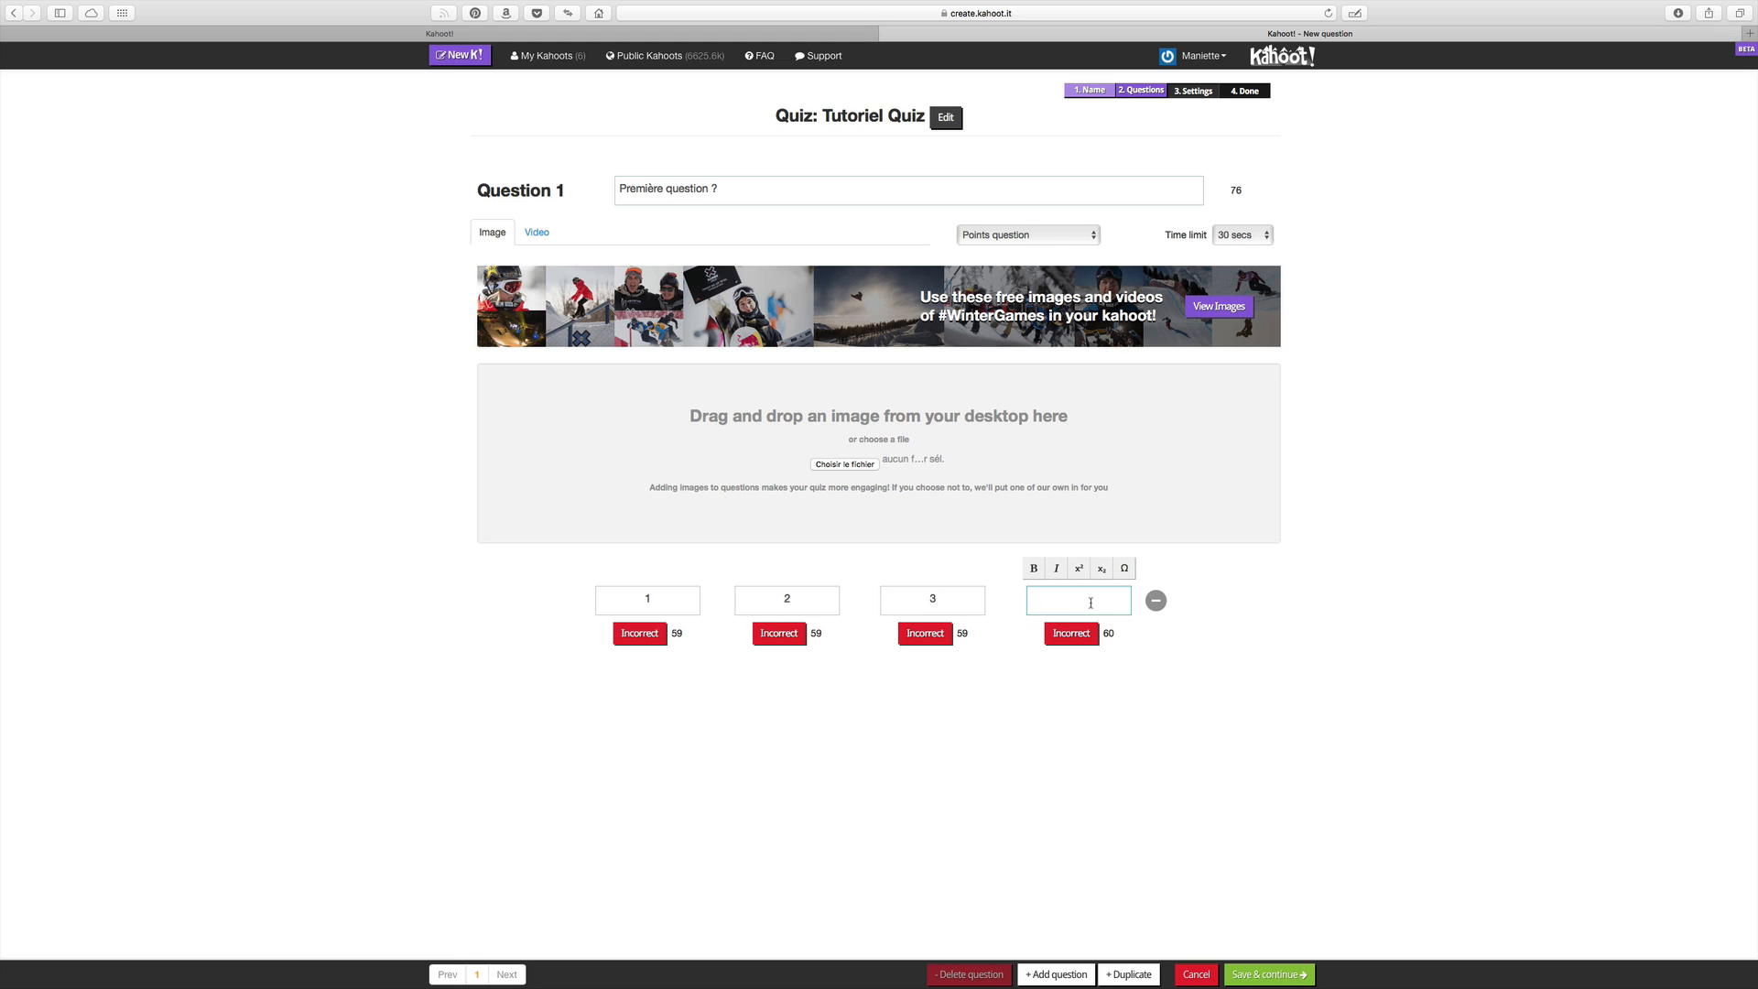
text(4)
click(1245, 591)
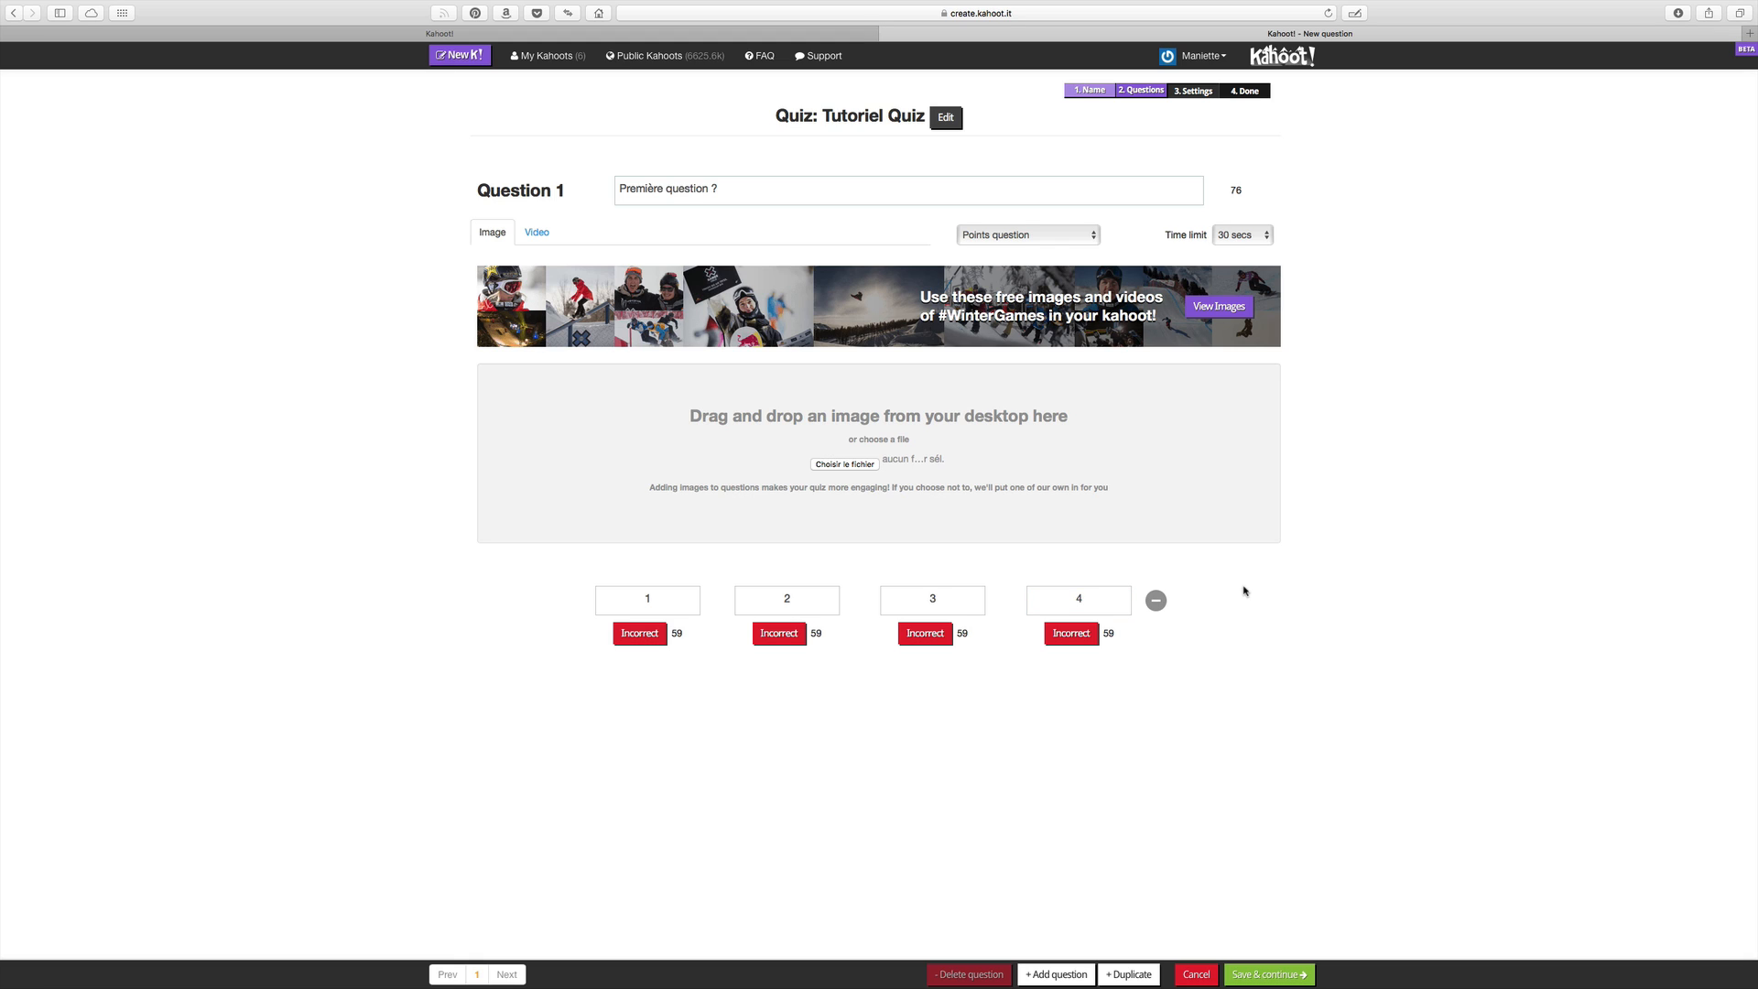
Mark only answer 2 of question 1 as correct, leaving answer 3 incorrect
click(782, 642)
click(928, 638)
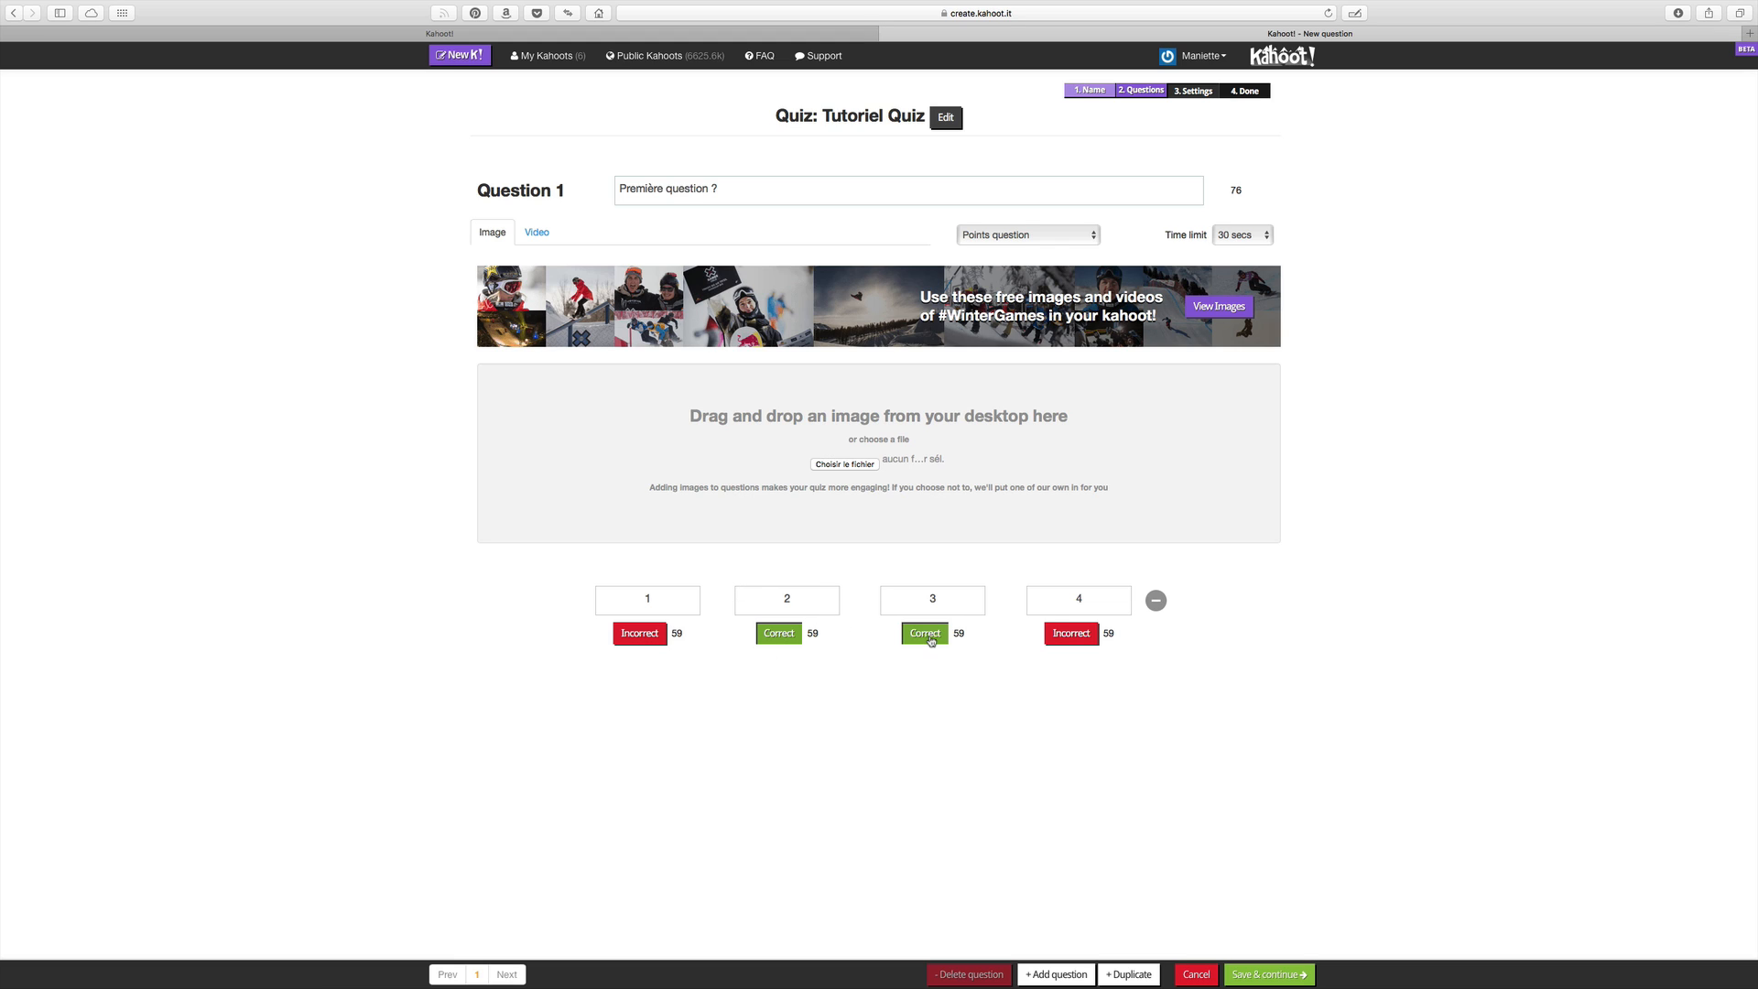
click(926, 640)
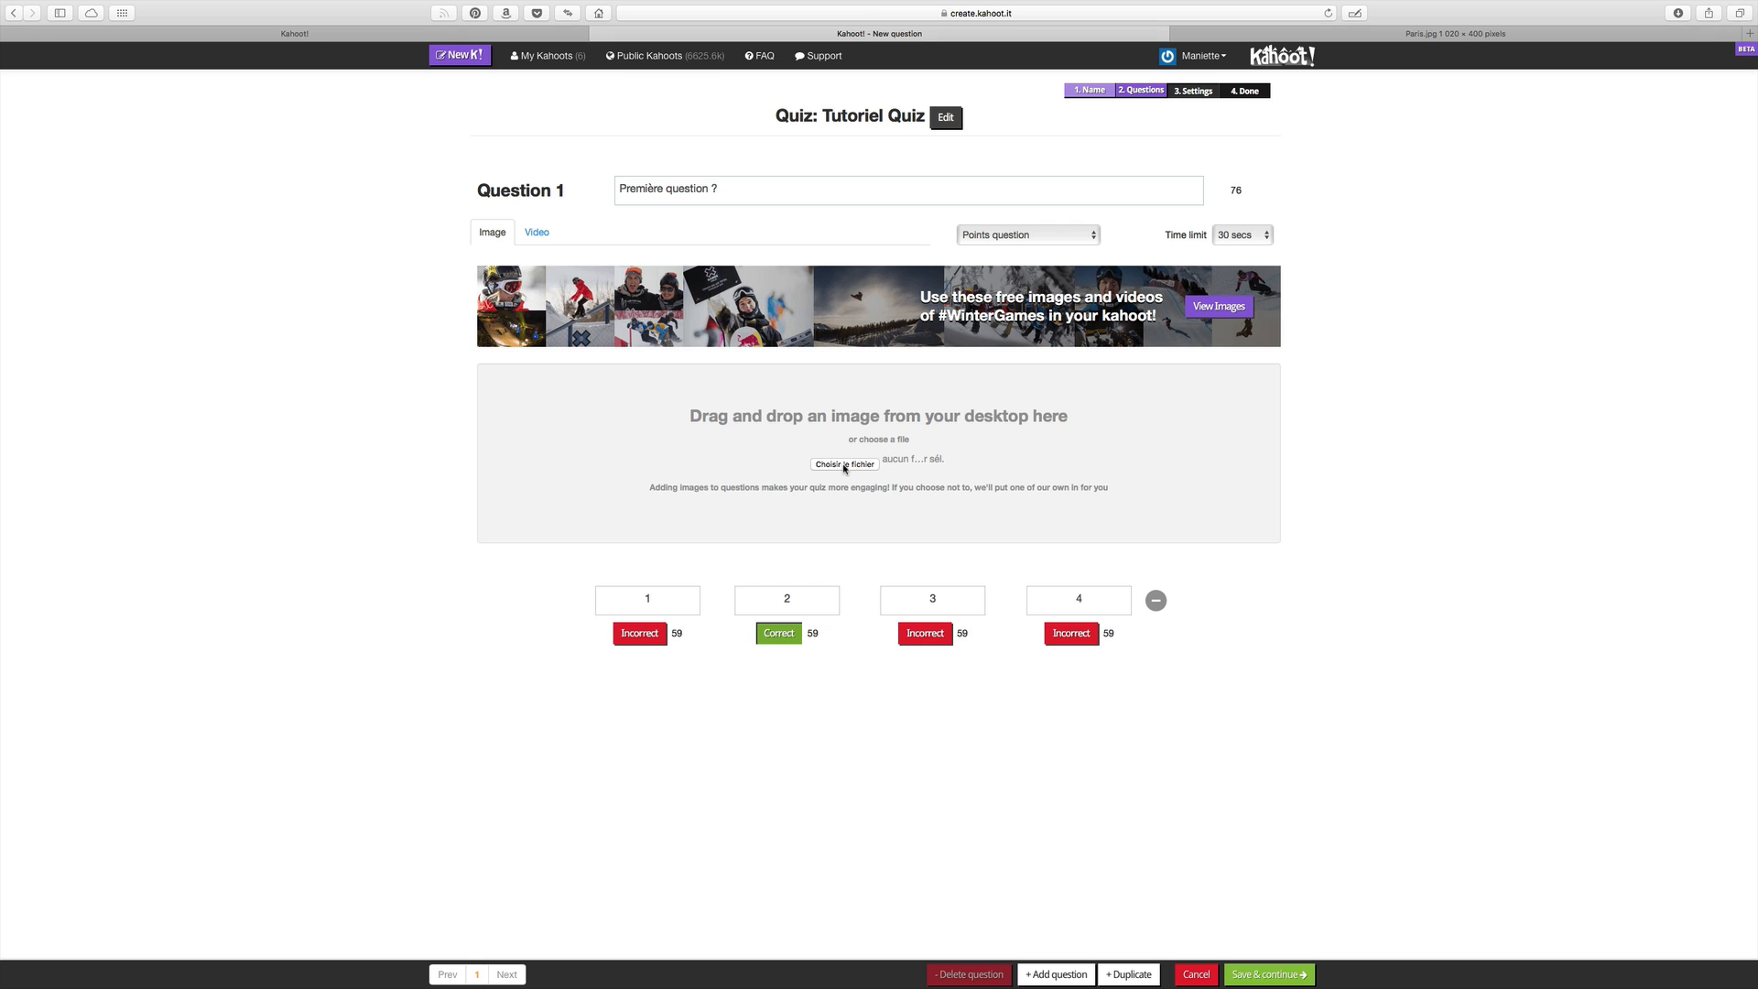
Add the Paris image from the Bureau folder to question 1 and adjust its vertical position in the frame
click(845, 465)
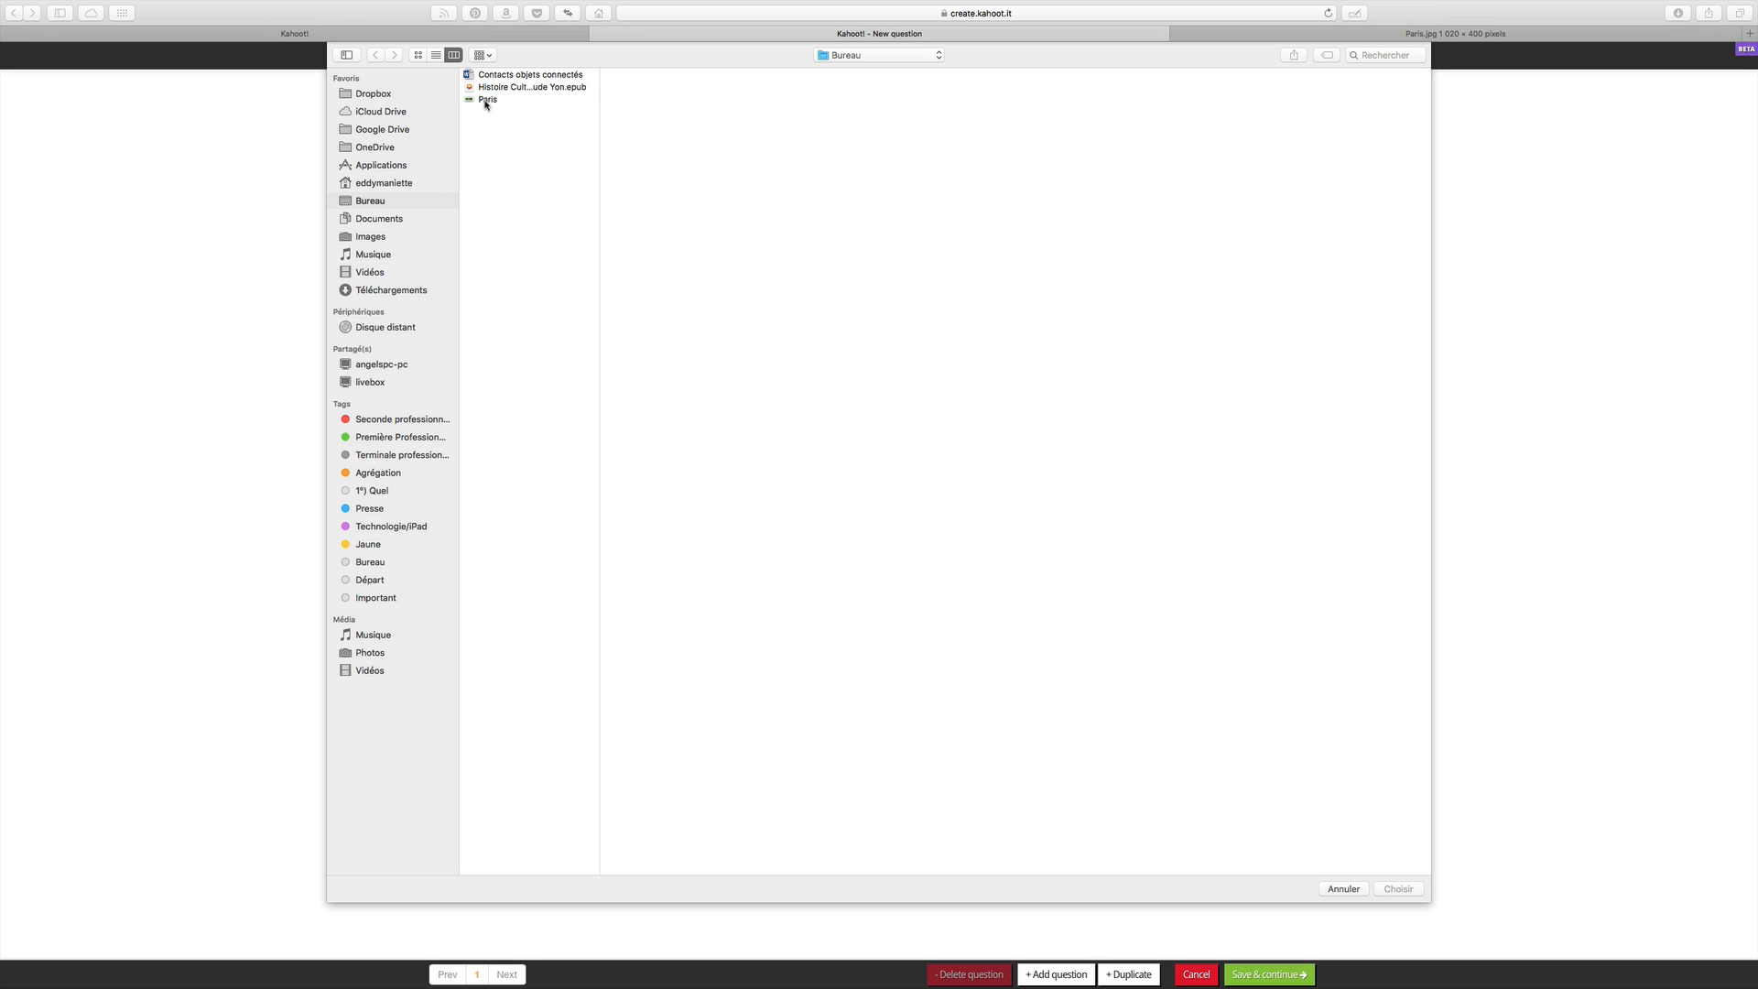
click(486, 101)
click(1397, 888)
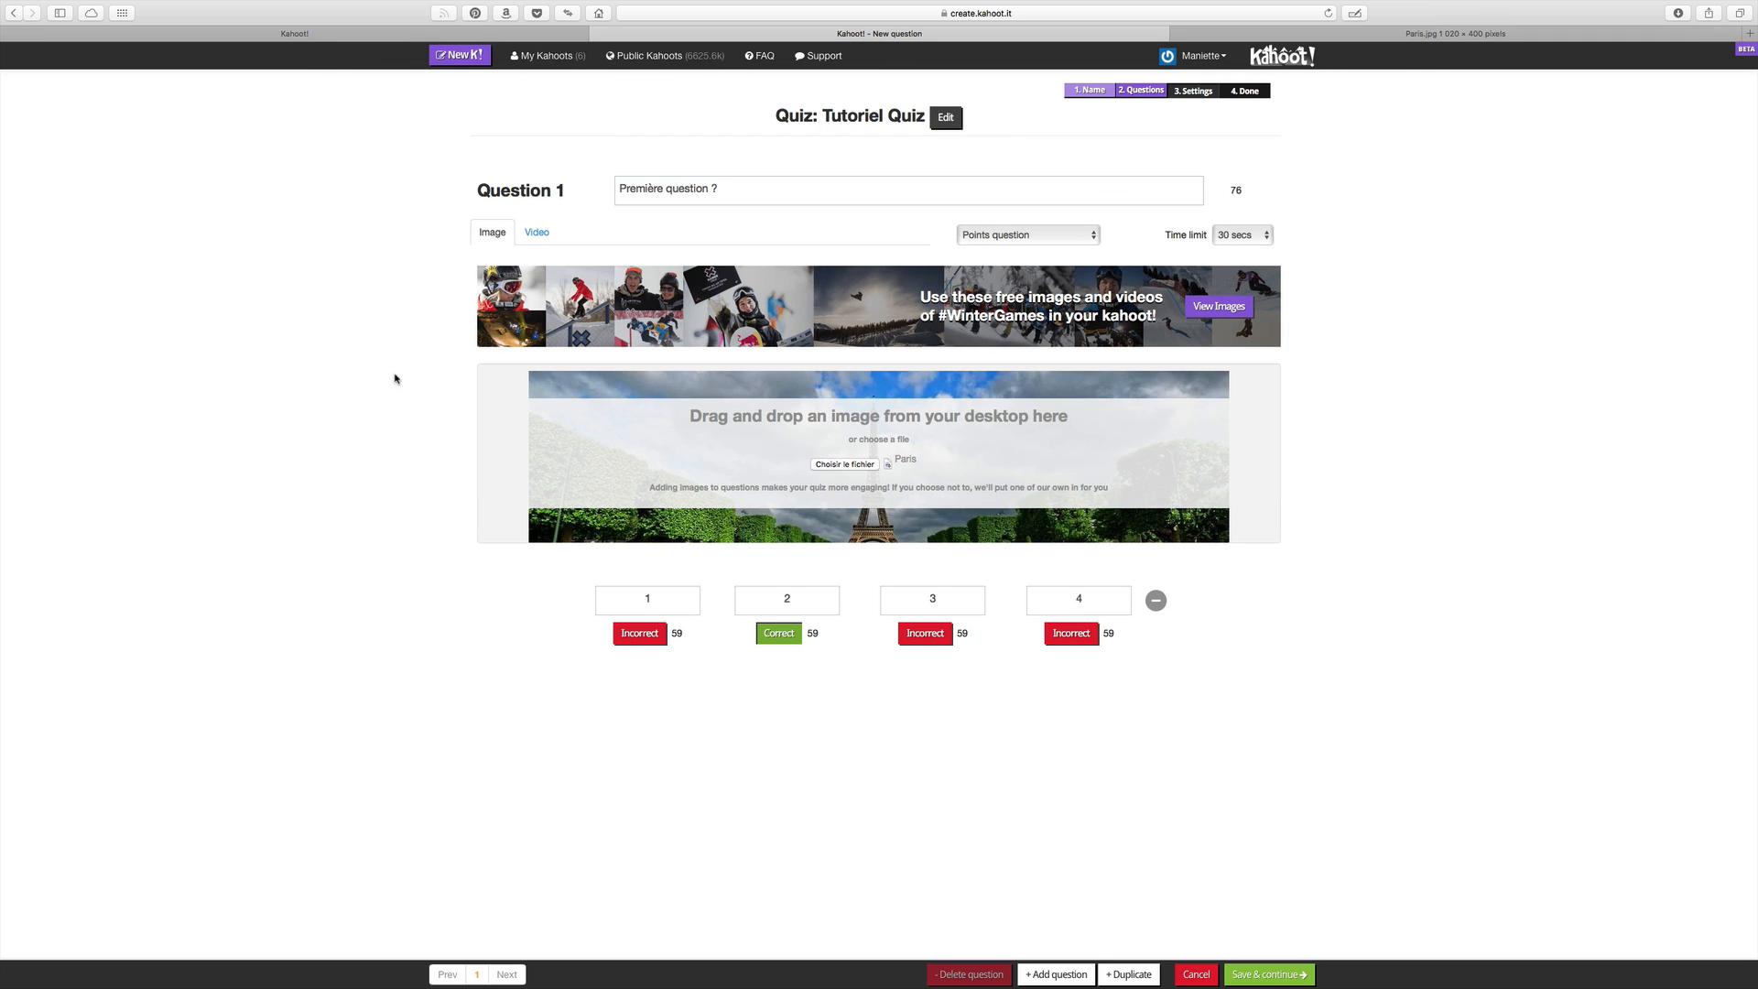
drag(959, 389, 948, 365)
scroll(1053, 458, down, 2)
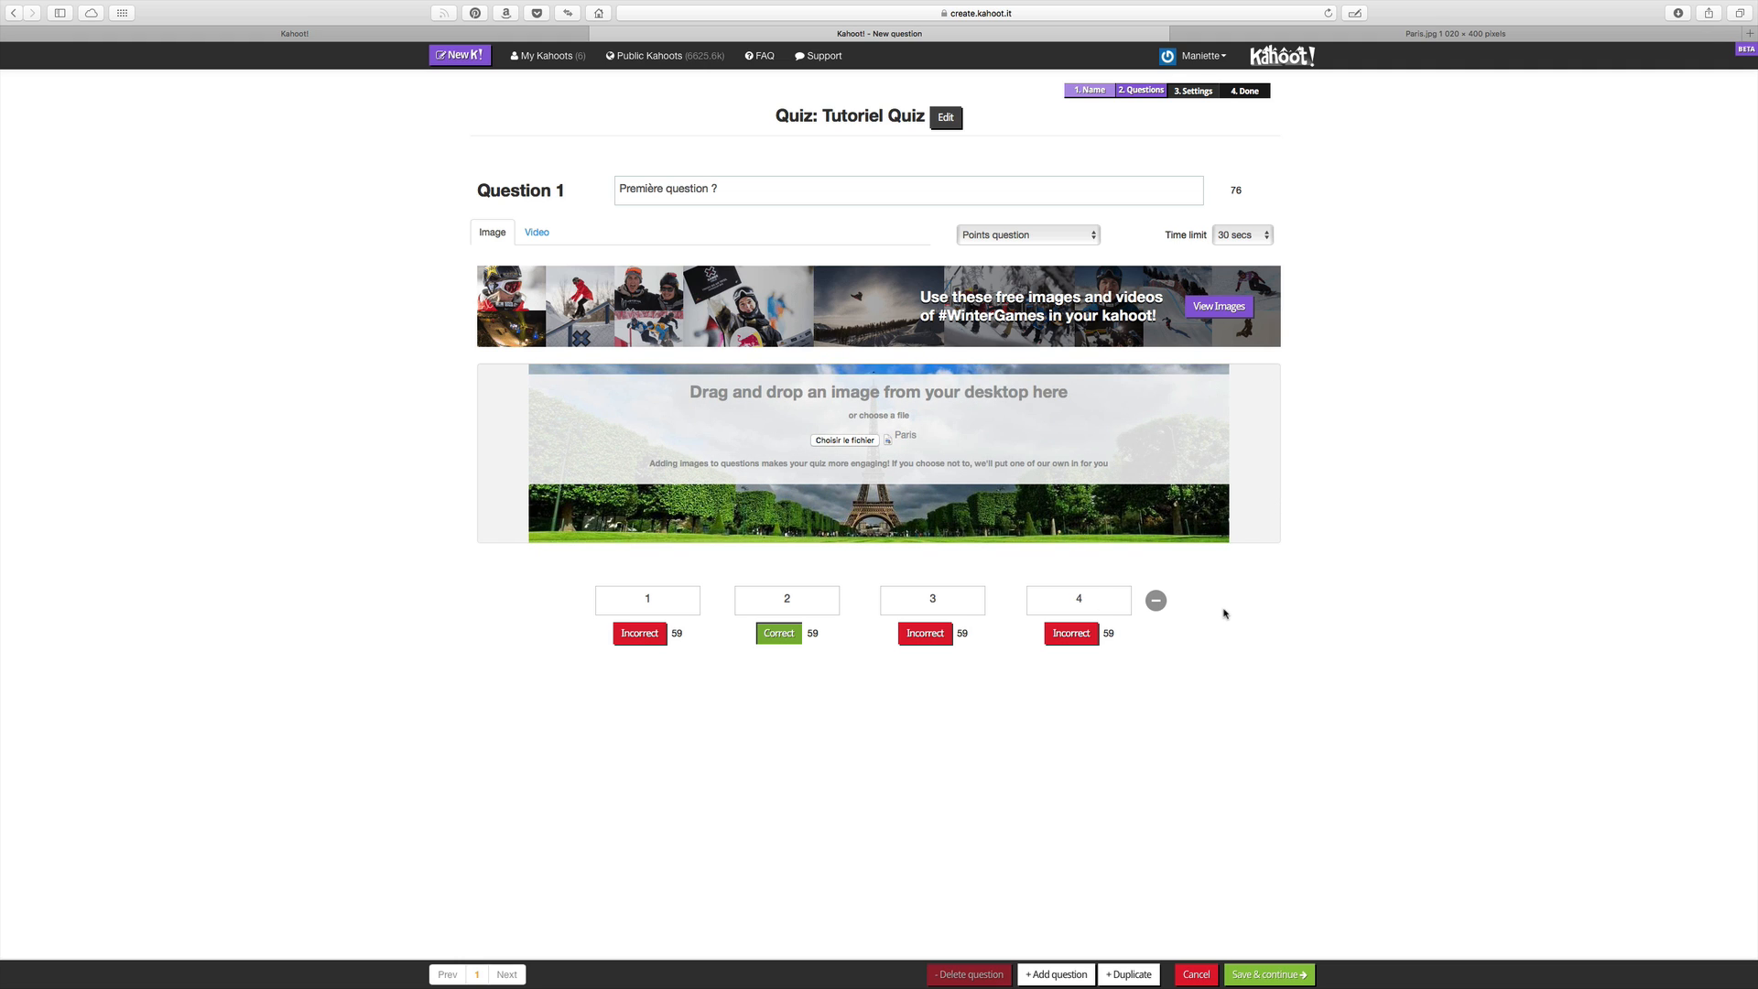
Look at the video option for question 1 and return to its image settings
click(528, 234)
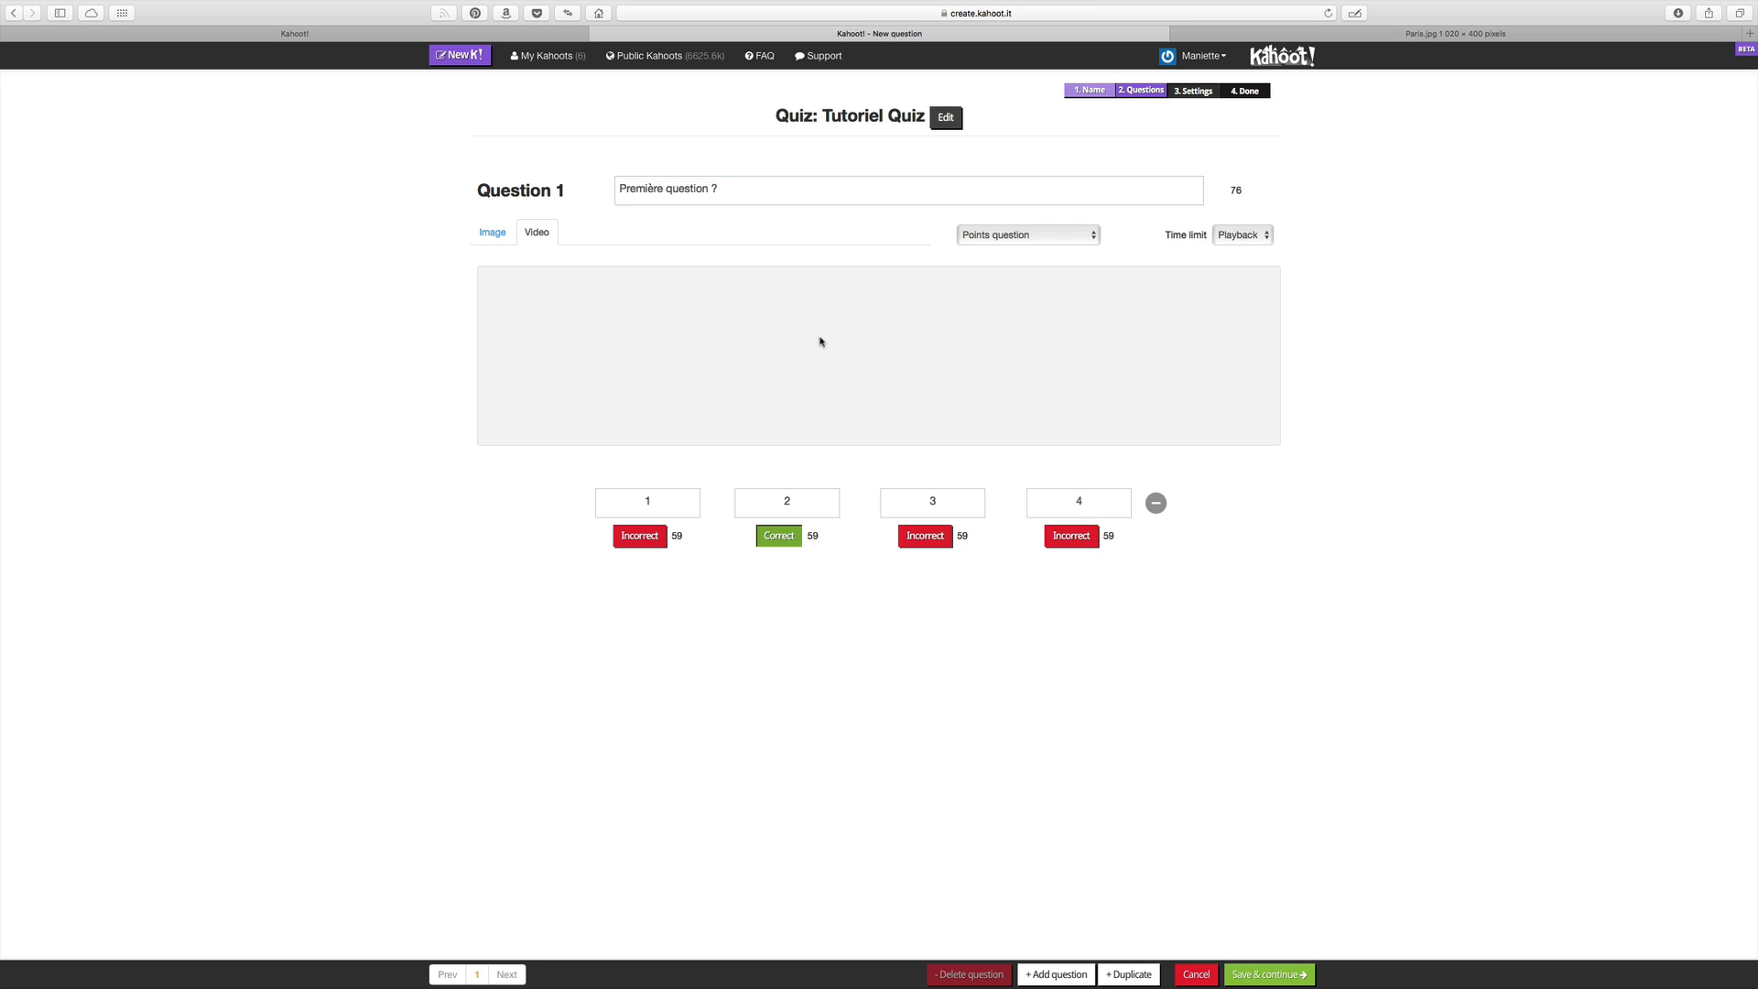
click(493, 236)
click(539, 235)
click(480, 233)
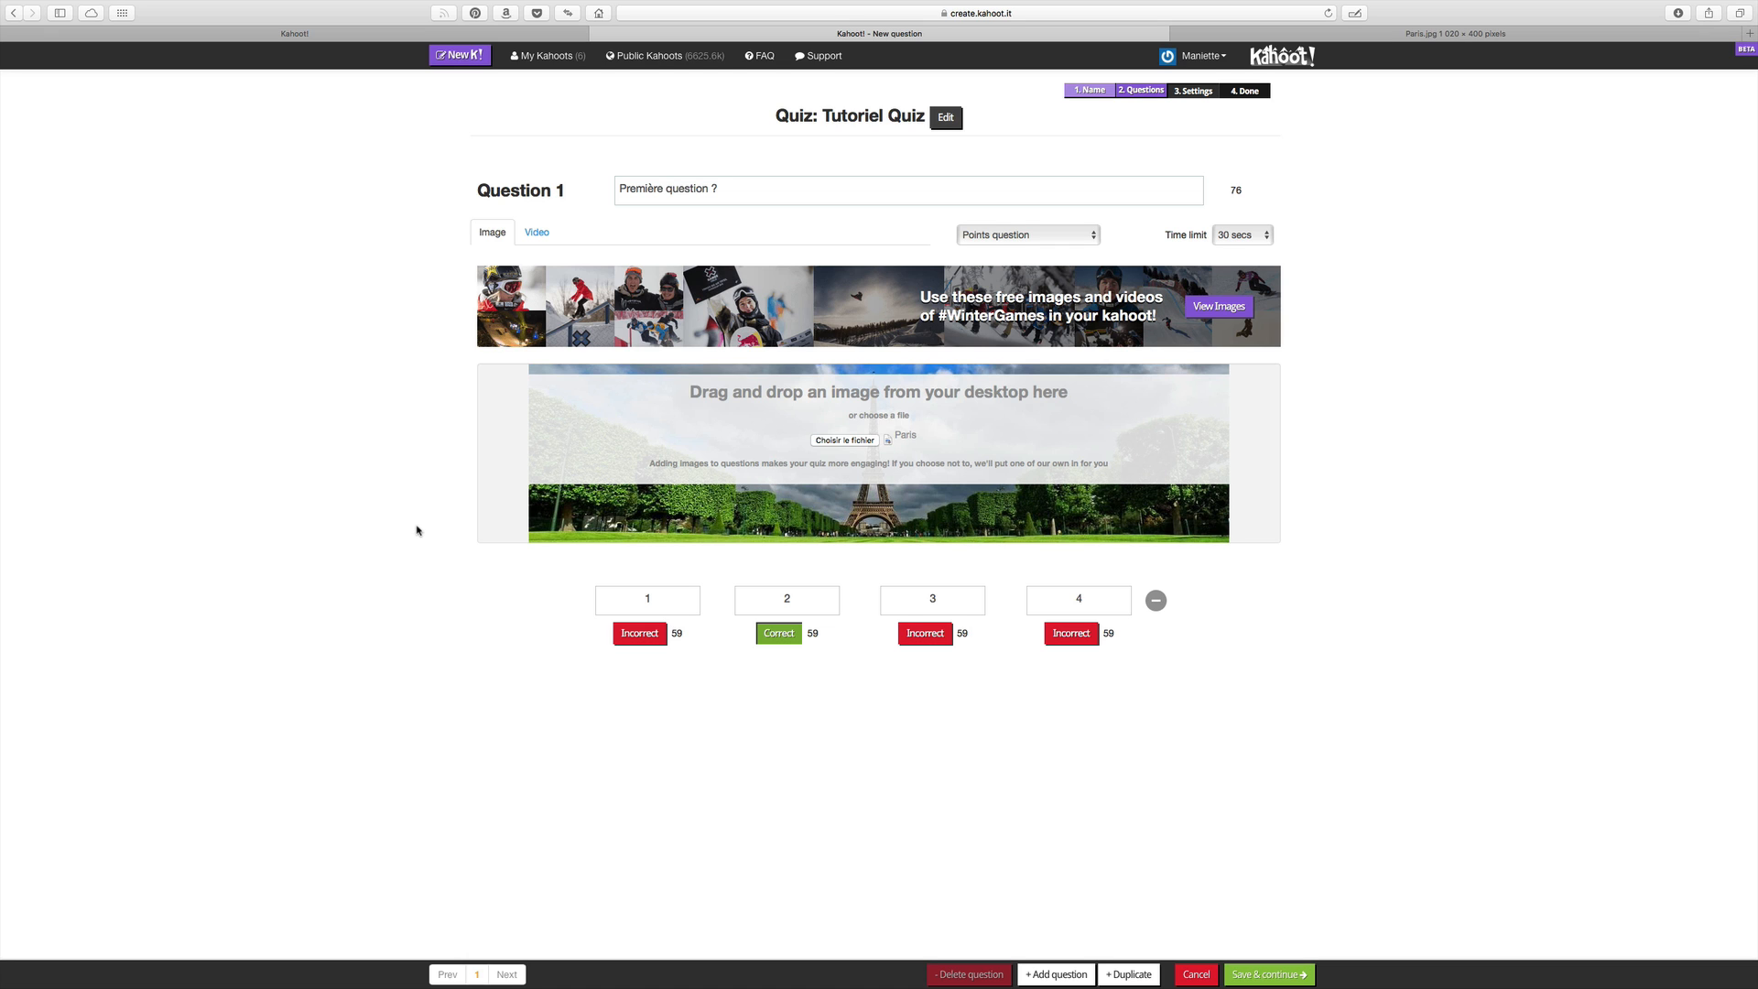
Add a second question to the quiz with the text "Seconde question"
click(1069, 975)
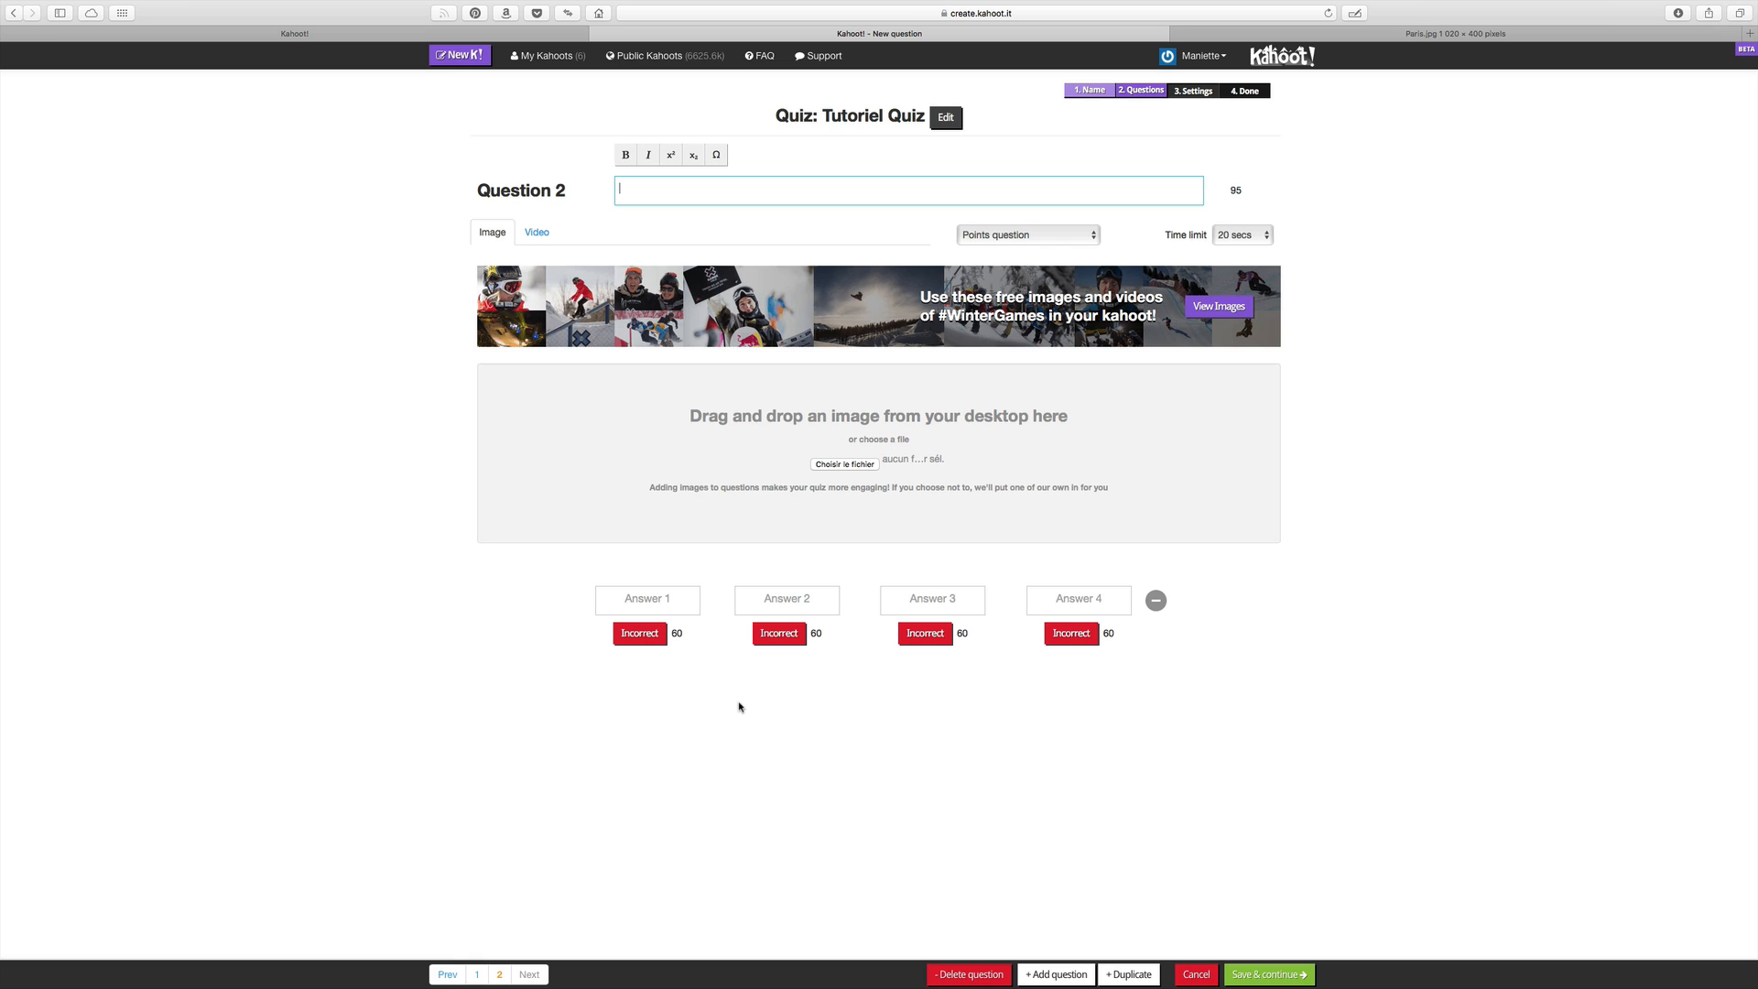
text(Seconde question)
click(674, 608)
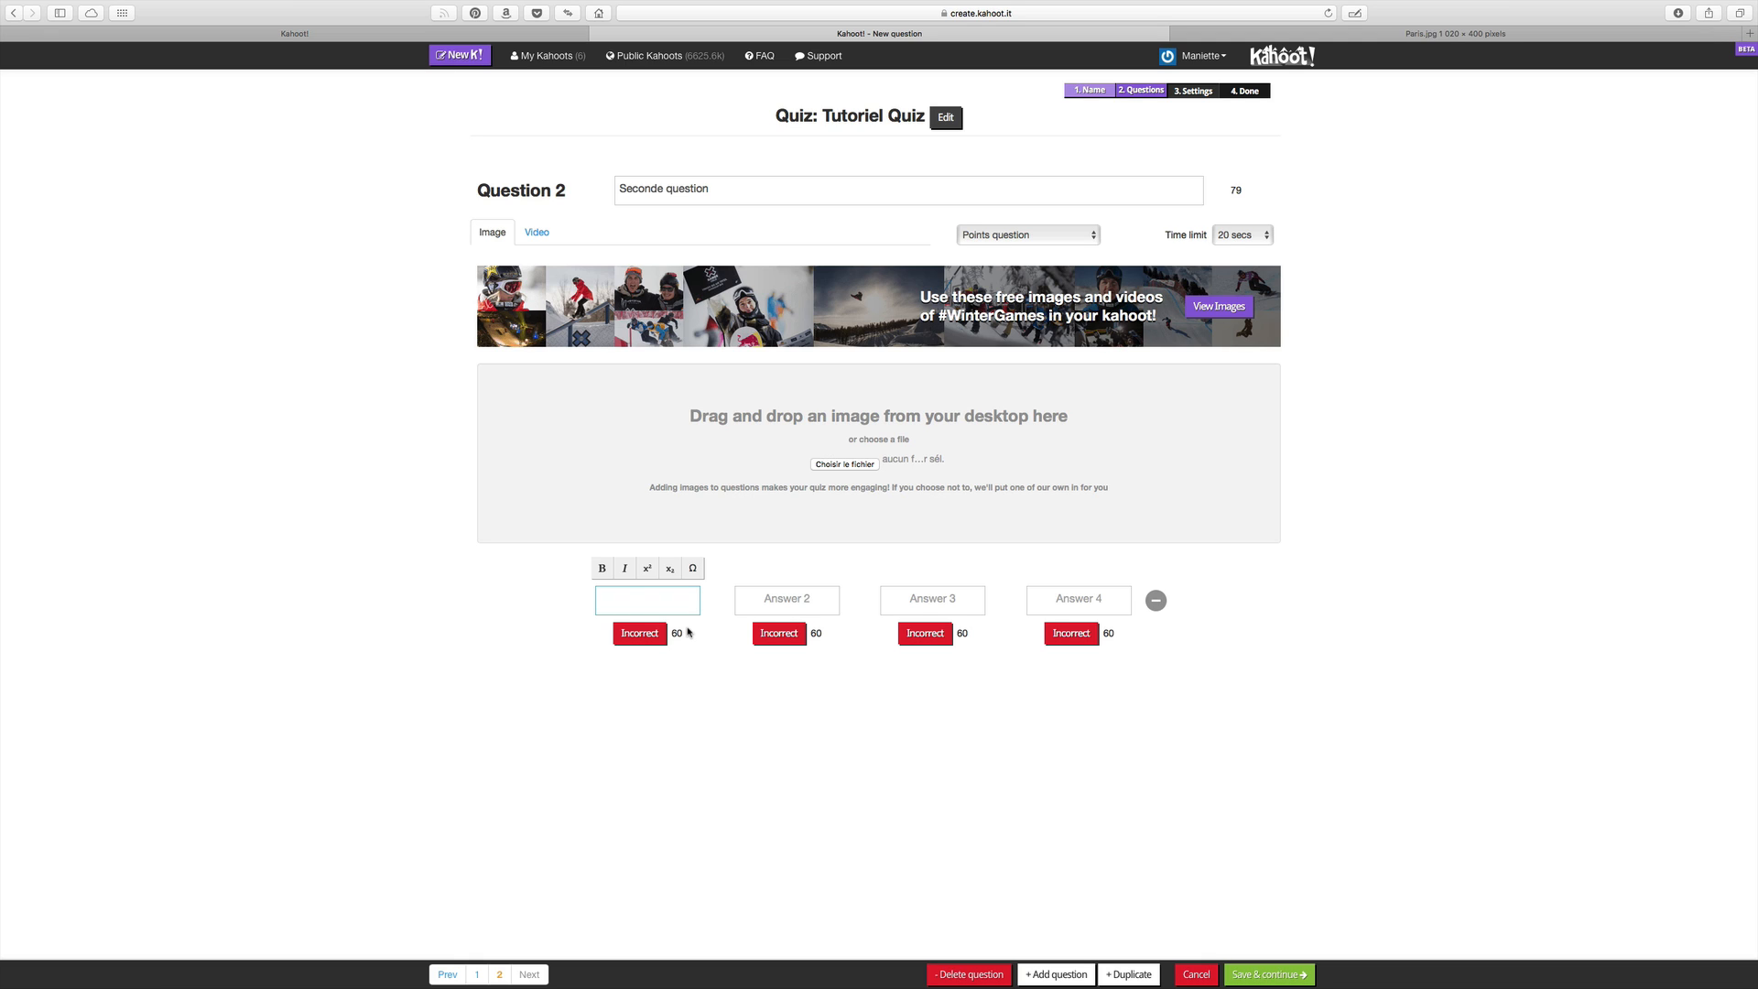
Try marking answers 1 and 2 of question 2 as correct, and switch both back to incorrect
click(640, 633)
click(783, 638)
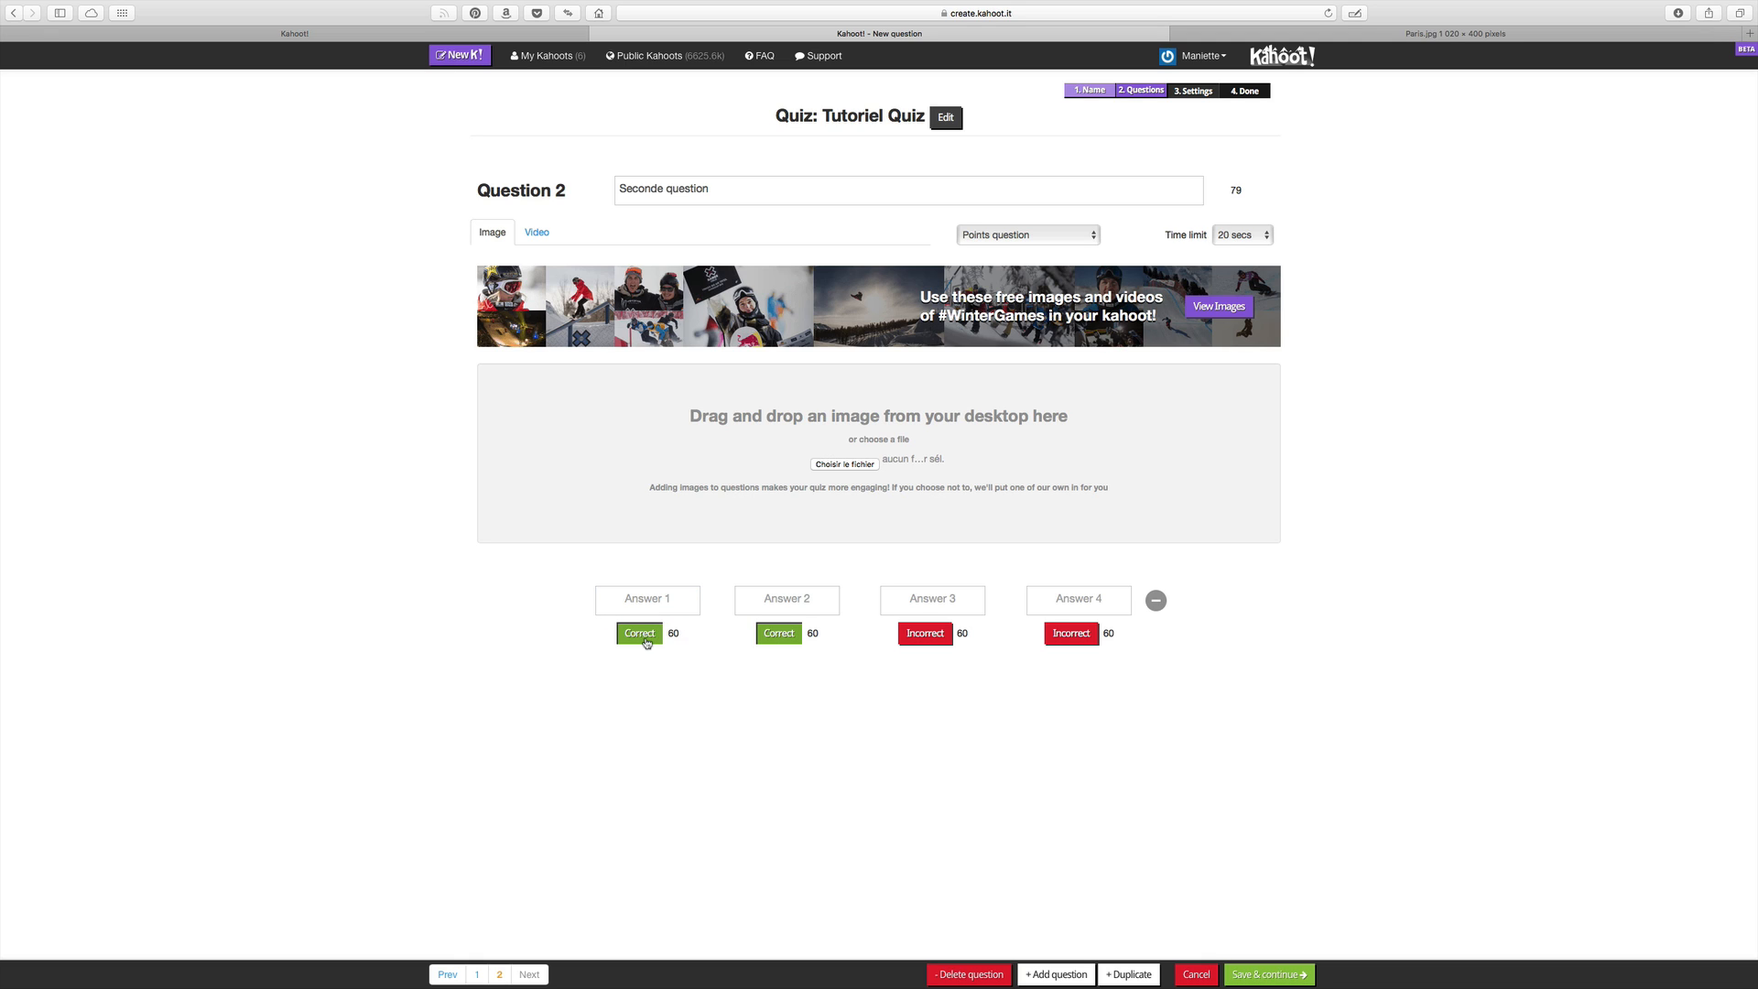
click(647, 639)
click(780, 638)
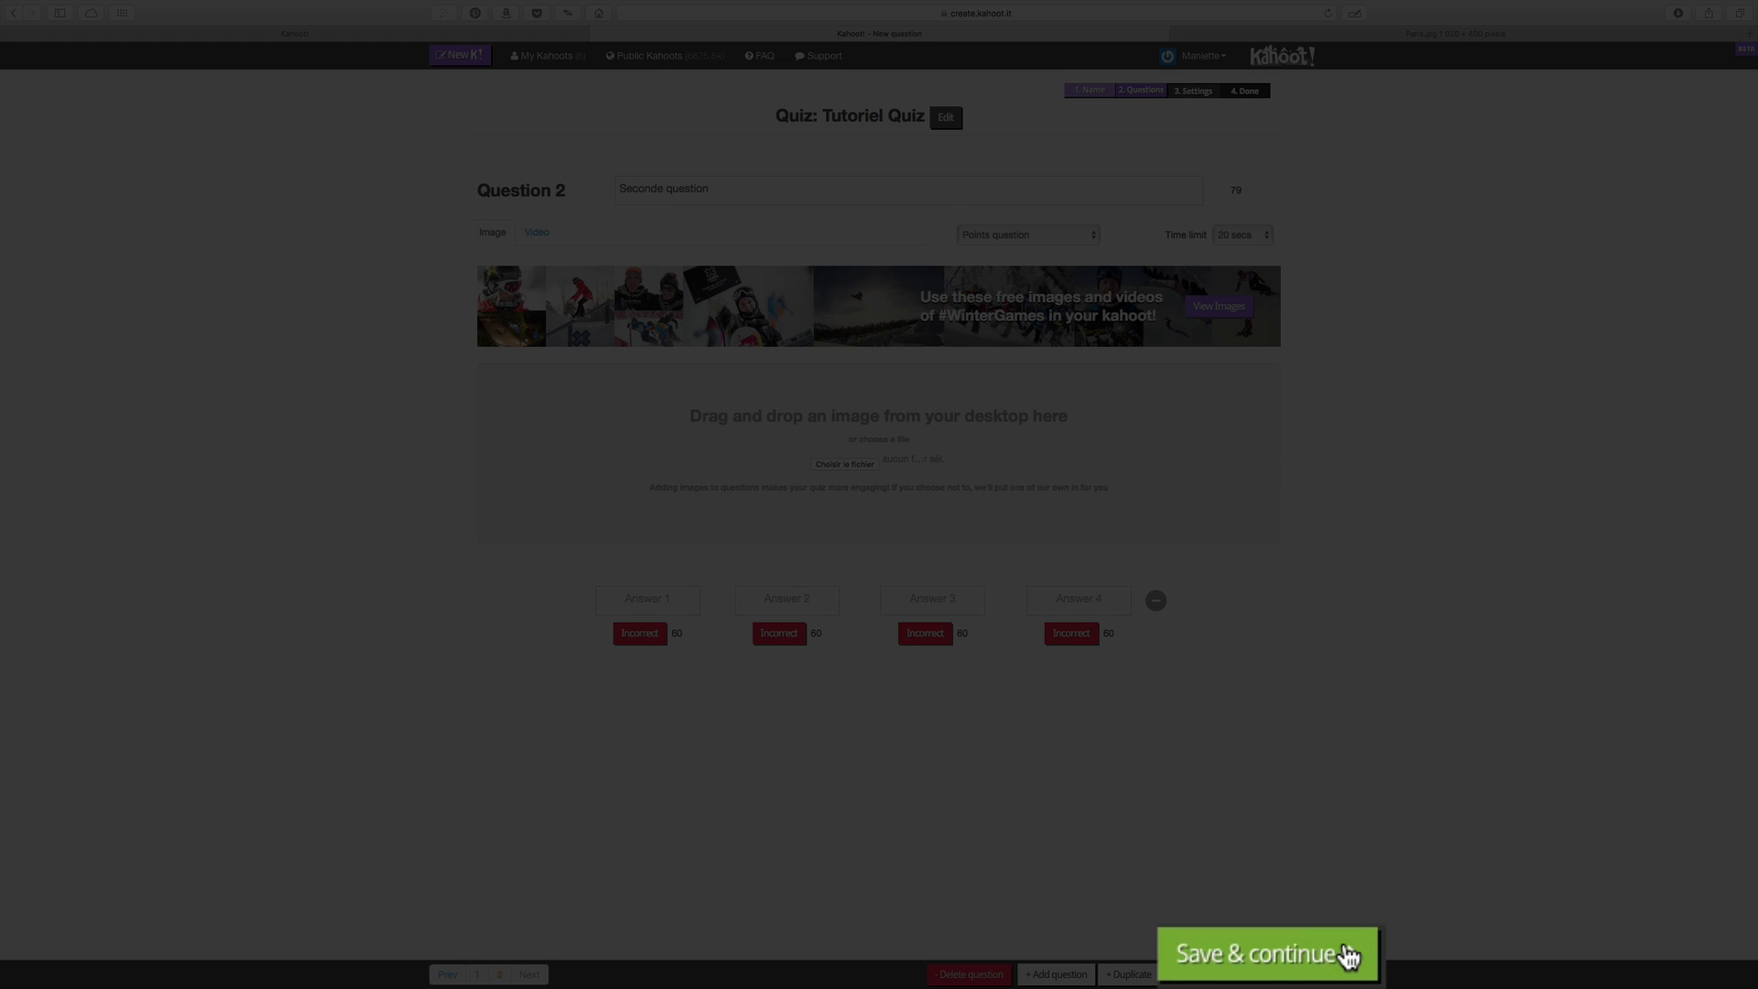
Fill in question 2's answers as 1, 2, 3 and 4, mark answer 4 as correct, and save the question
click(1349, 956)
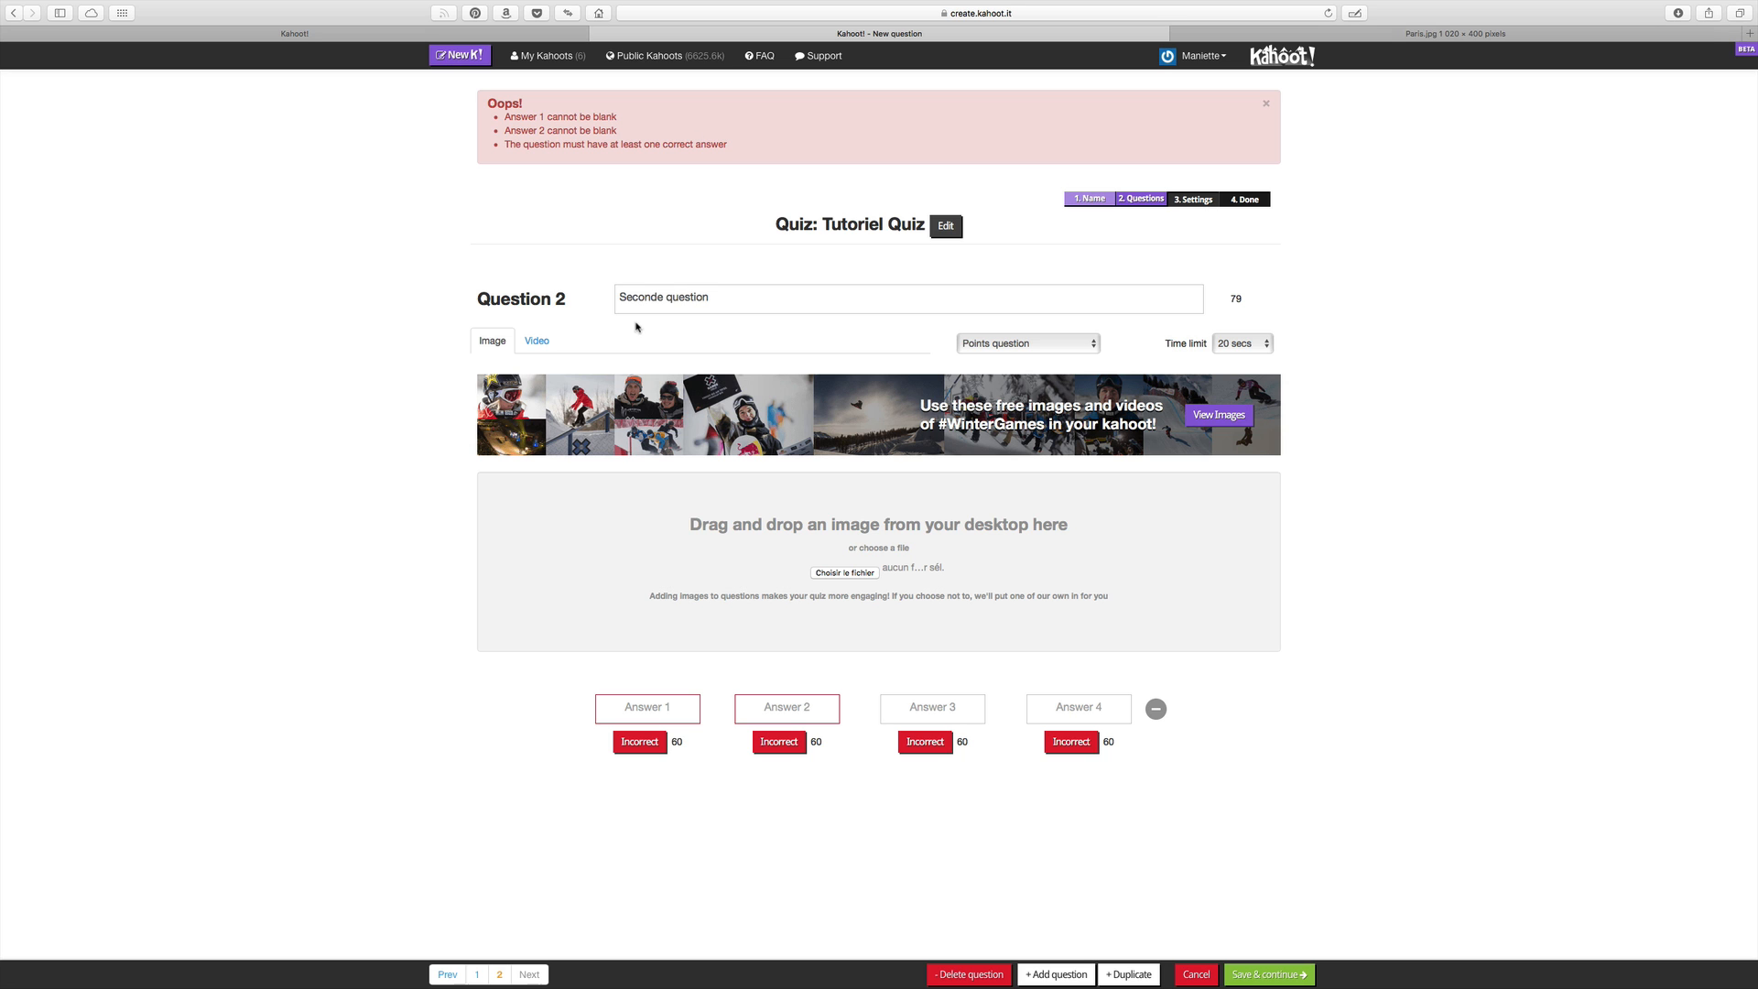
click(661, 709)
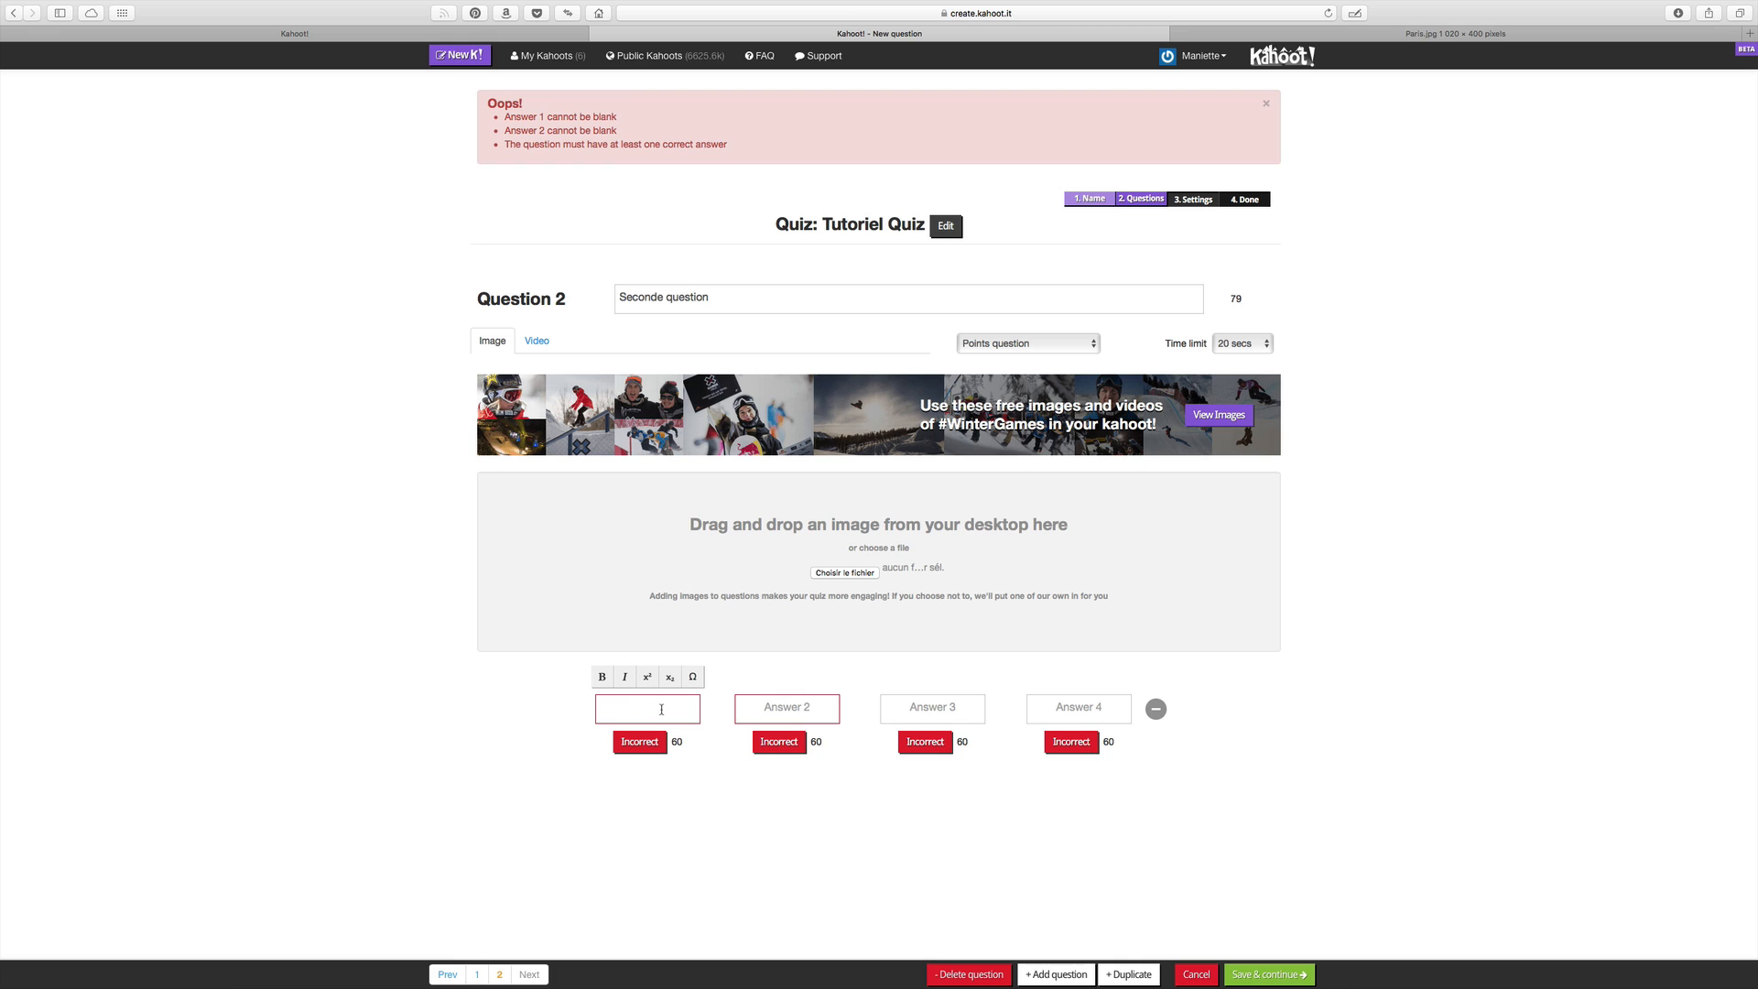
key(Tab)
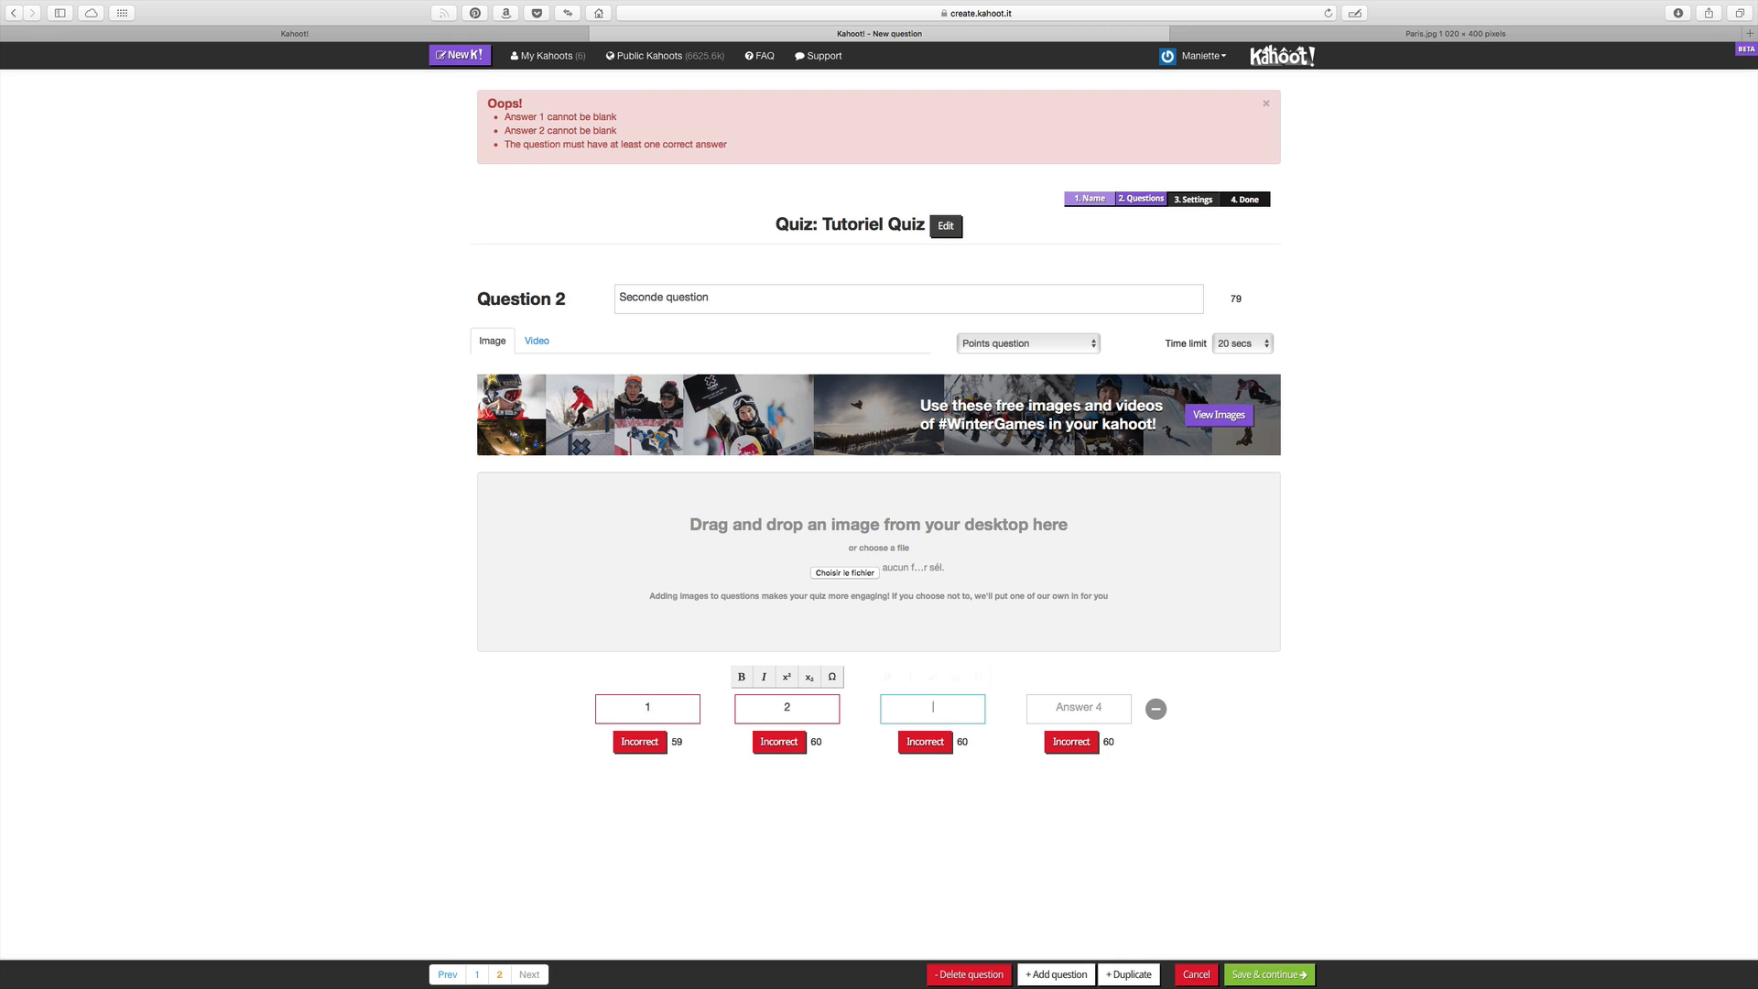
key(Tab)
key(Tab)
text(4)
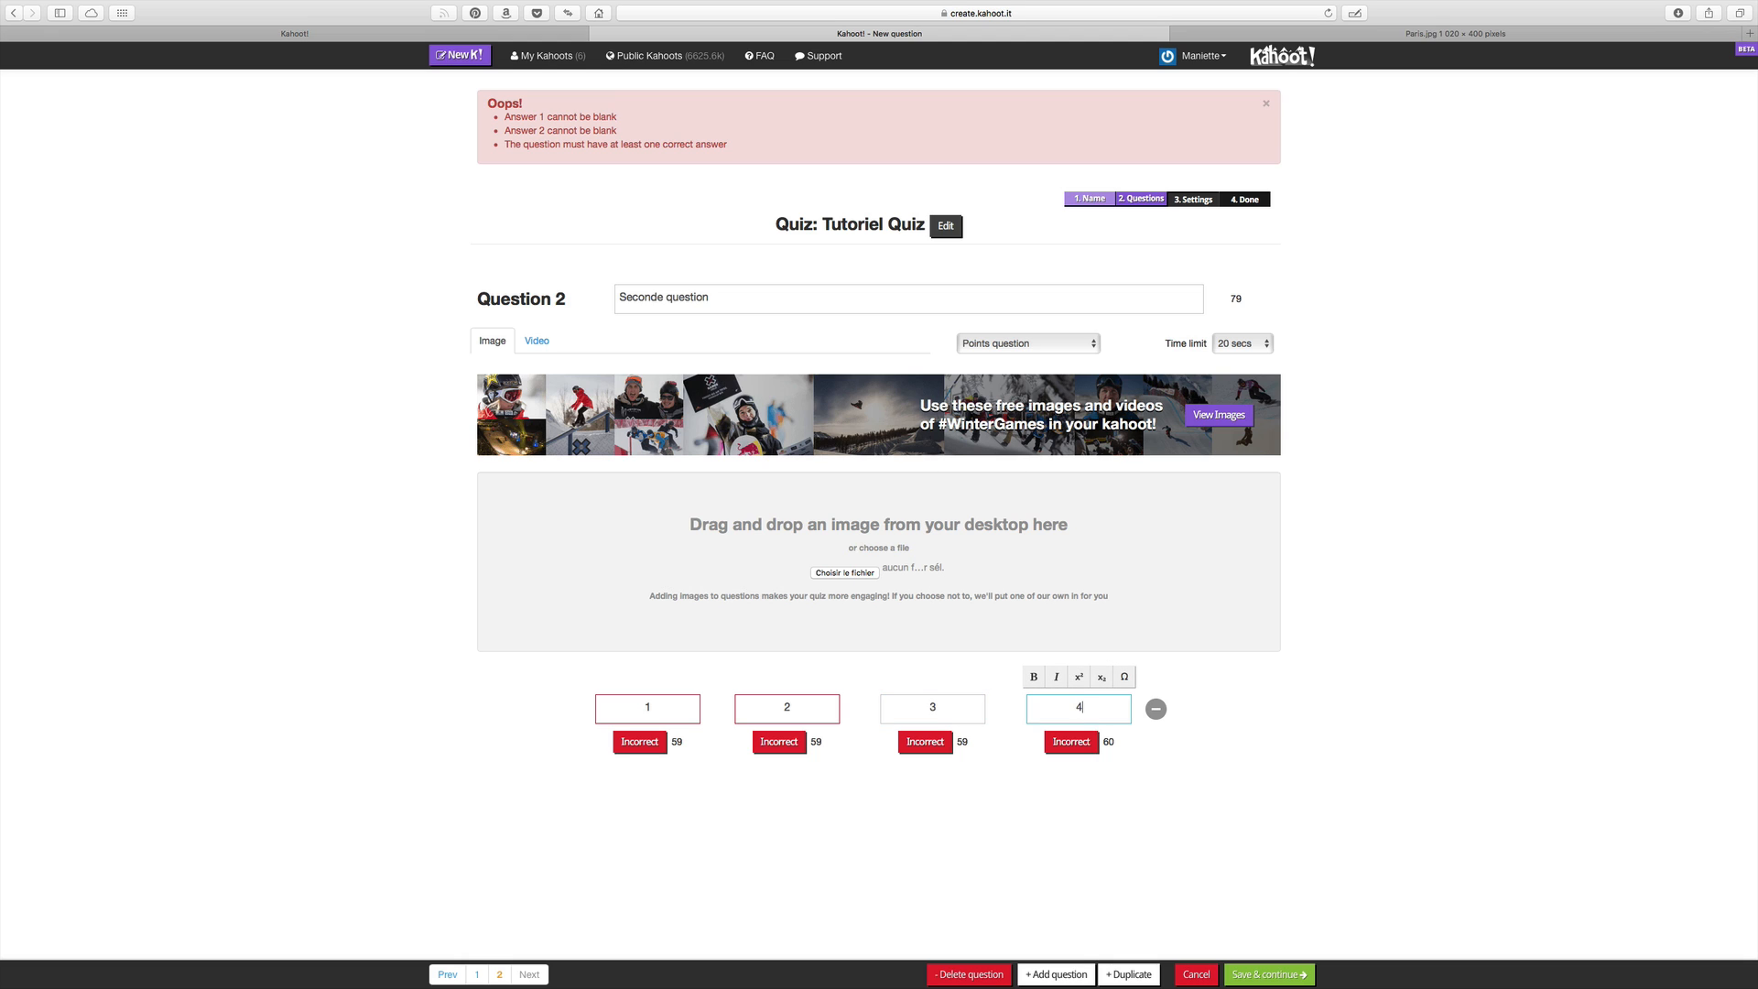
click(1073, 741)
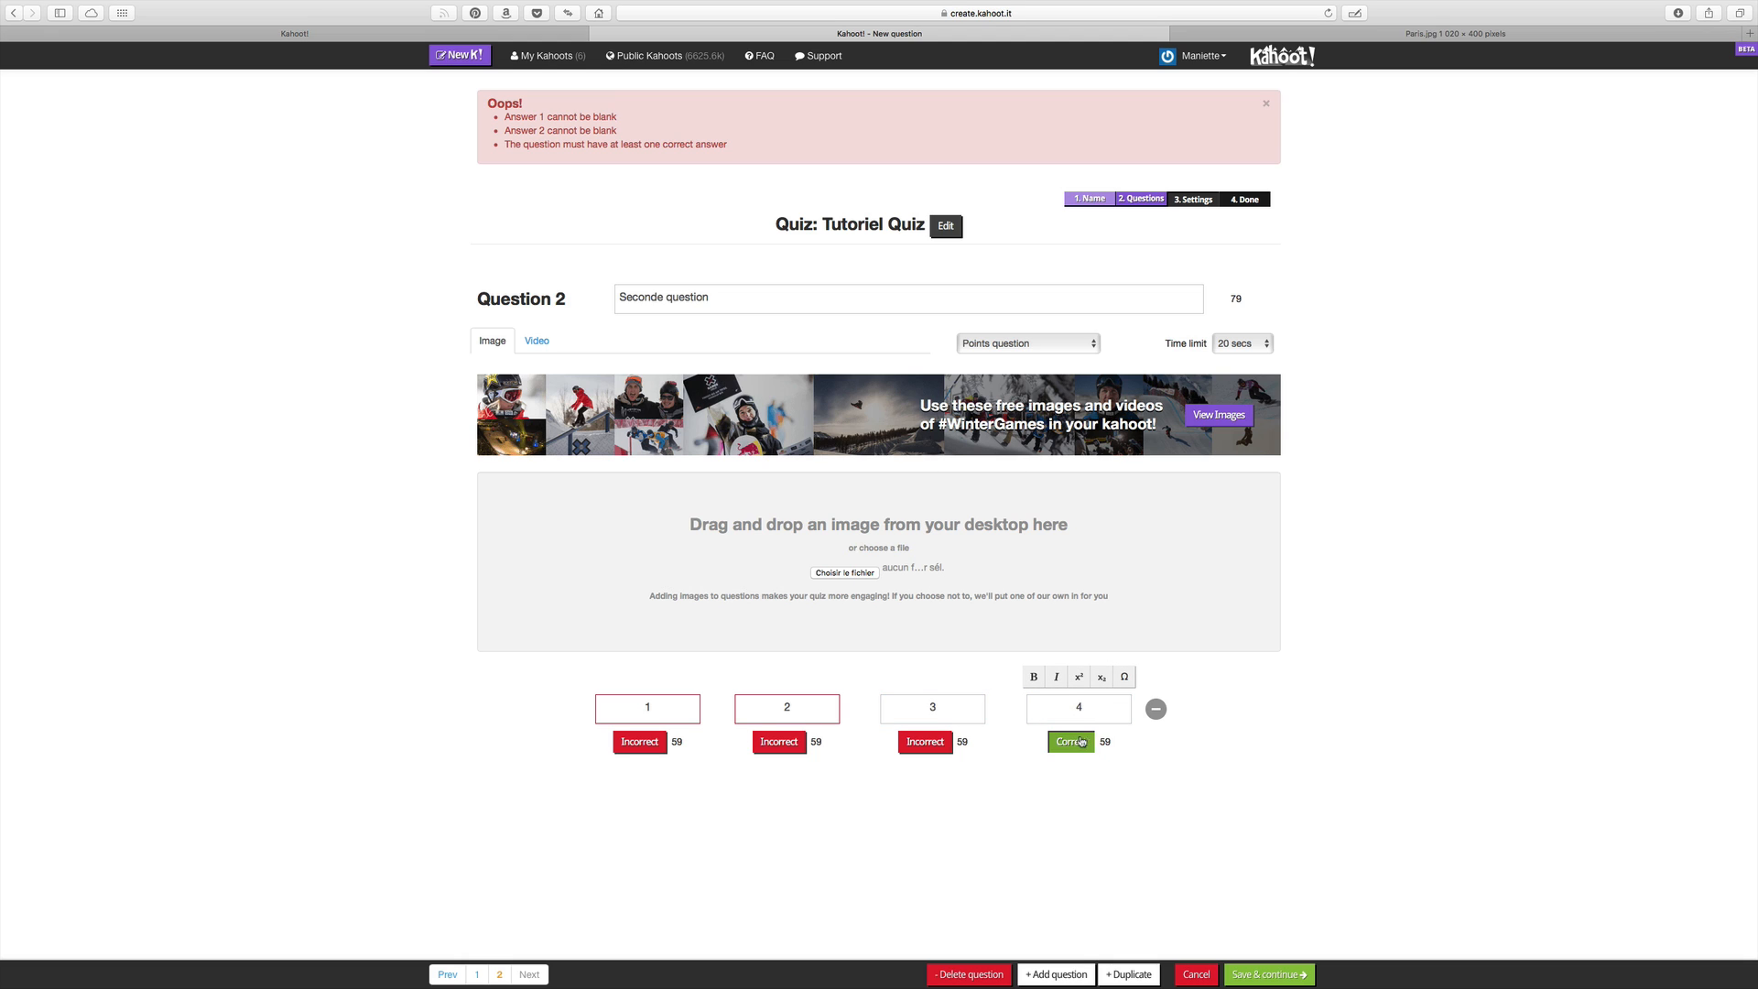
click(1269, 974)
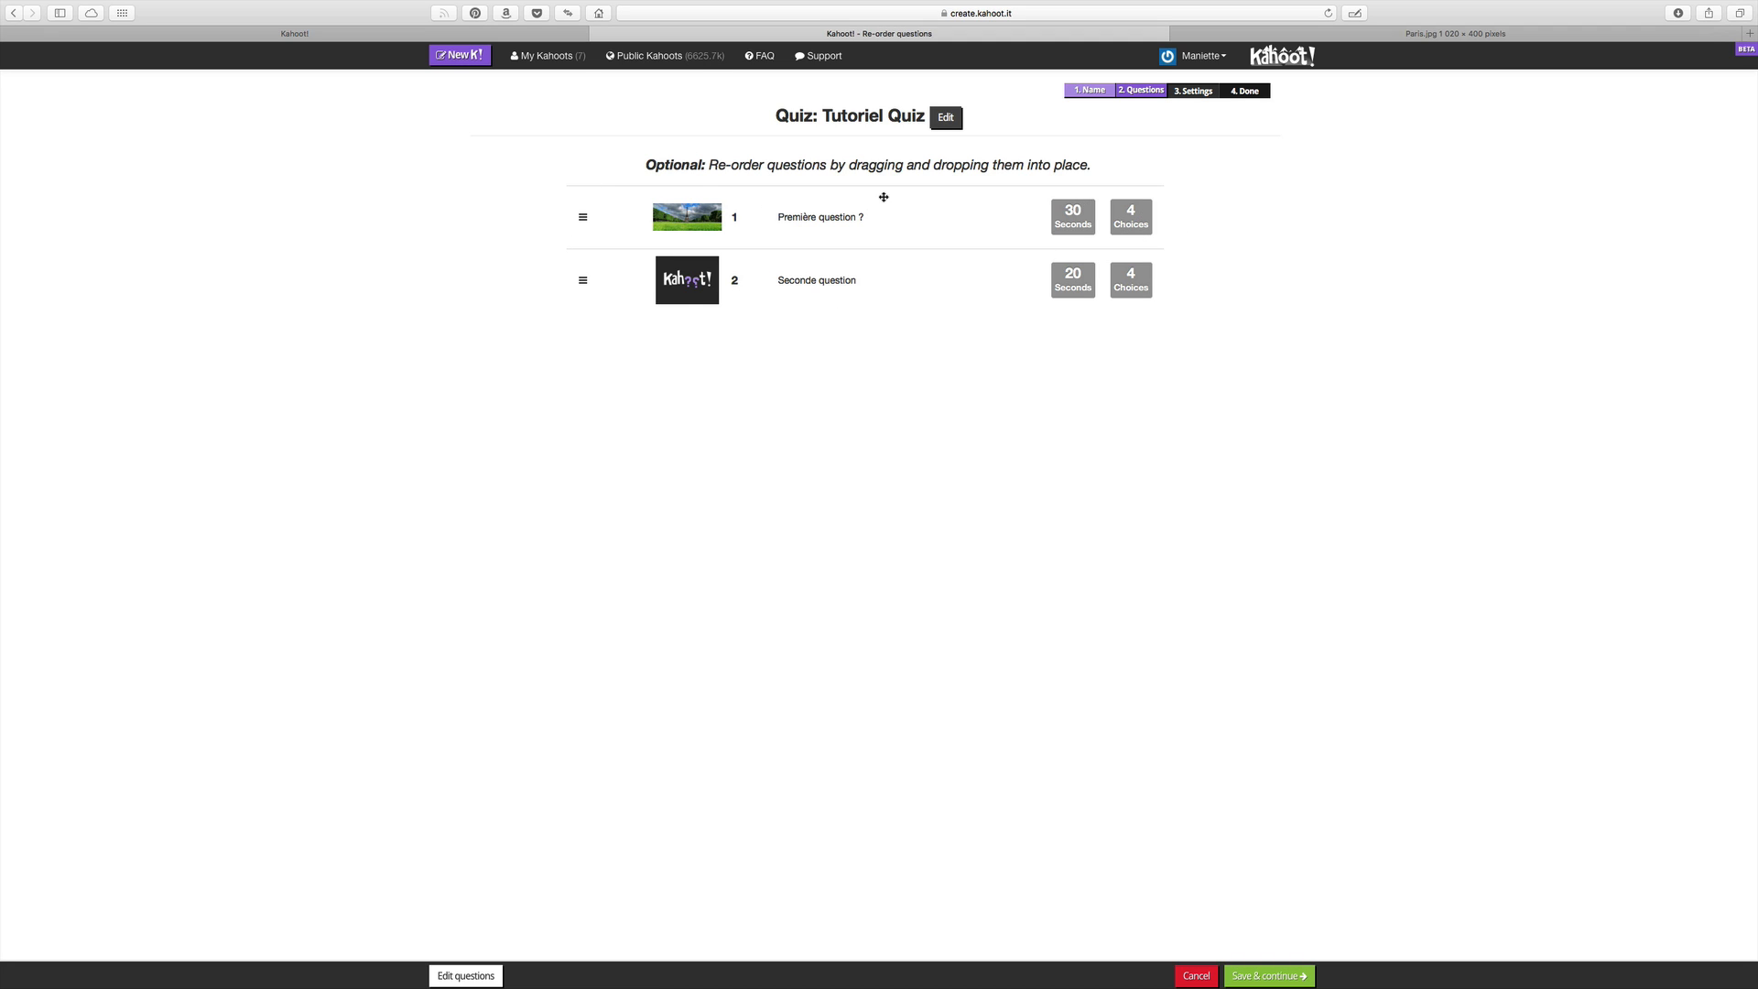
Keep the question order, continue to the quiz settings, and set the language to Français
mouse_move(583, 281)
mouse_down()
mouse_move(582, 217)
mouse_move(582, 274)
mouse_up()
click(1277, 977)
click(648, 297)
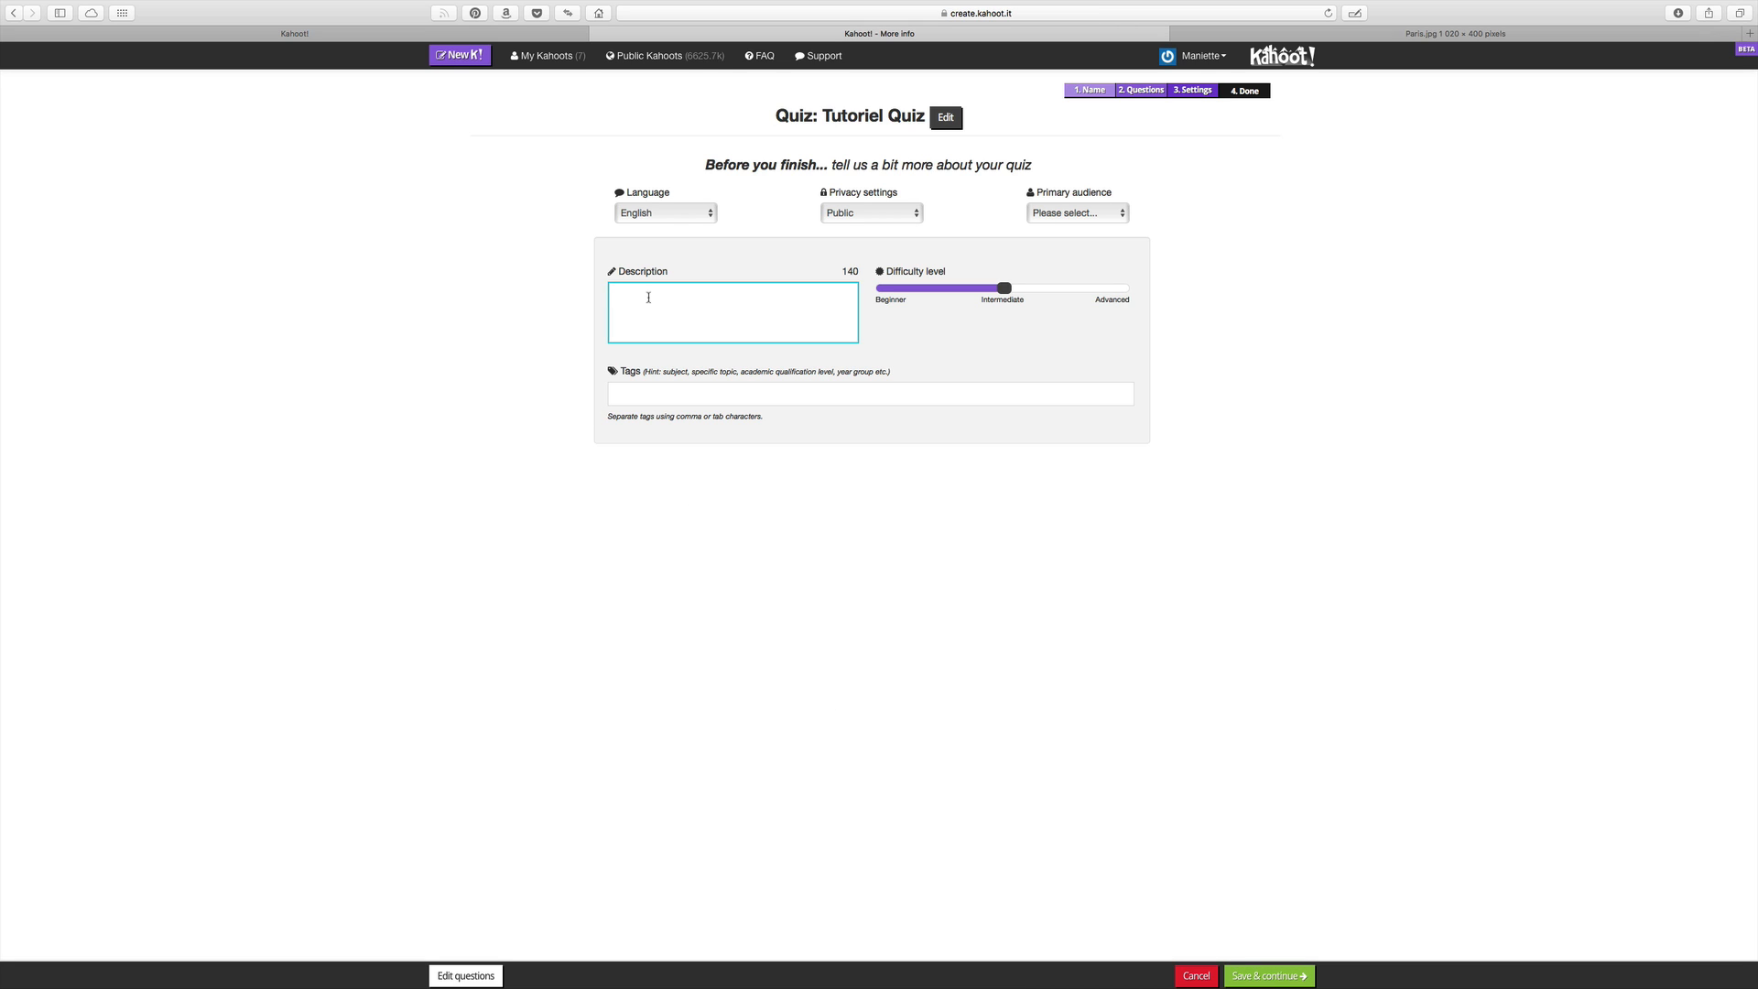
click(681, 216)
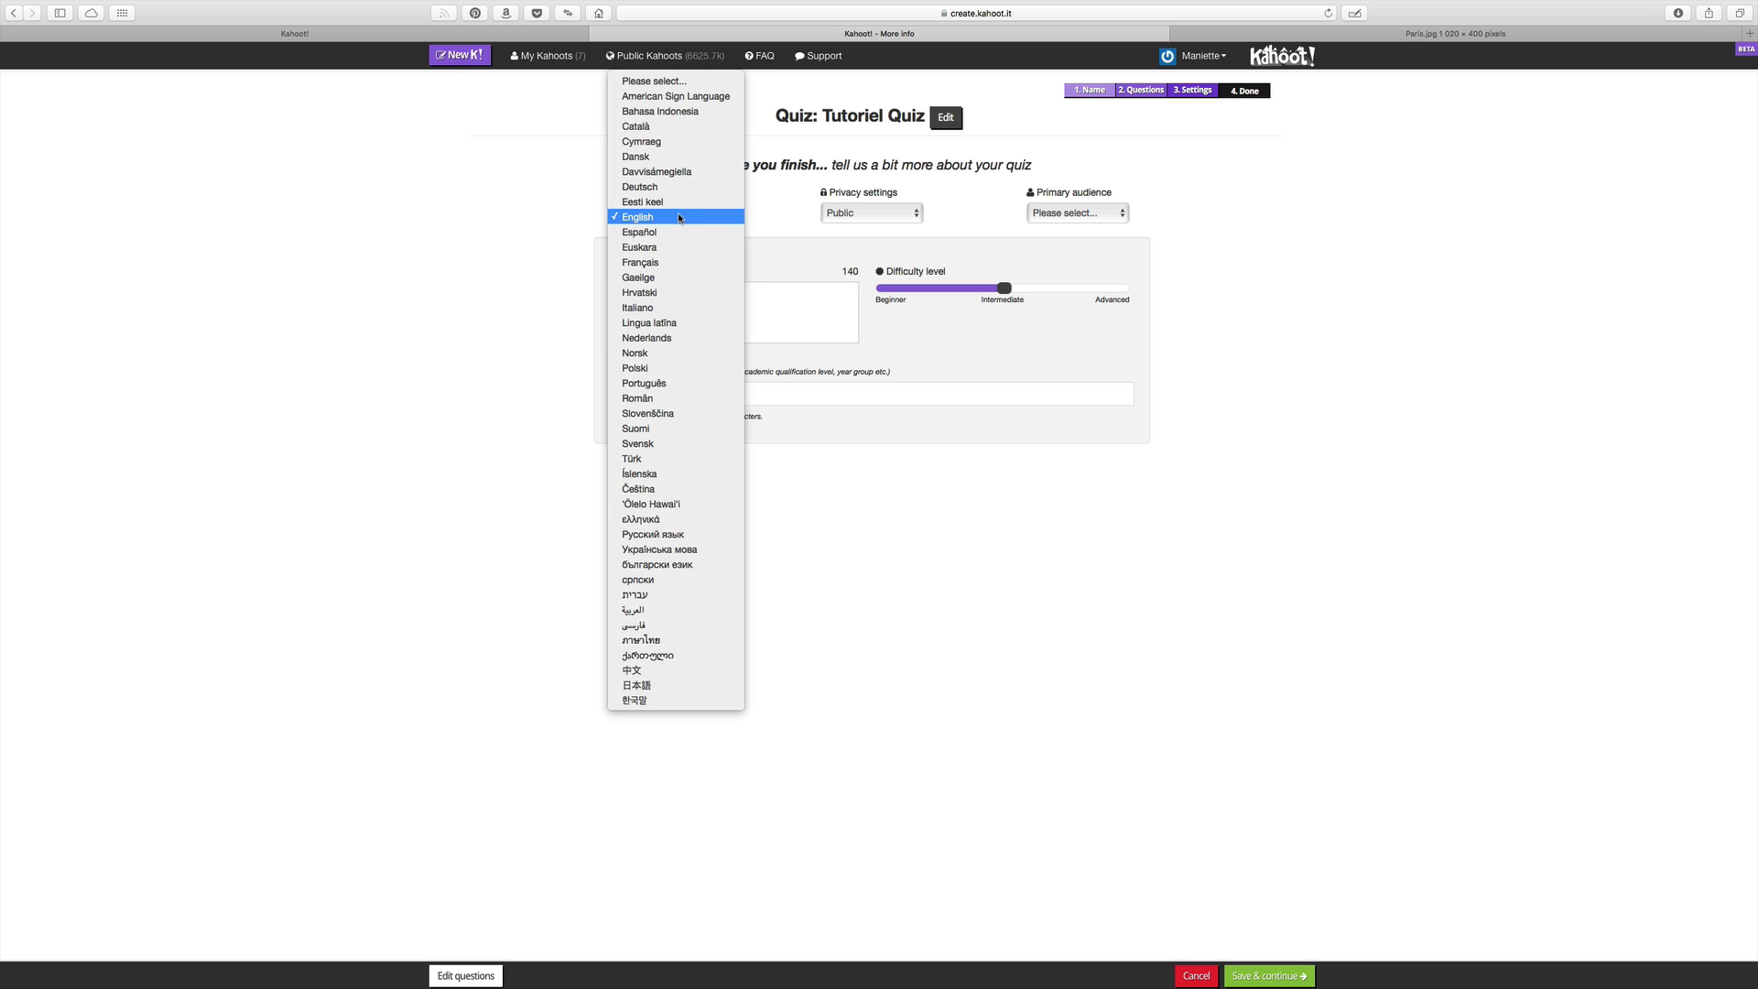
click(641, 263)
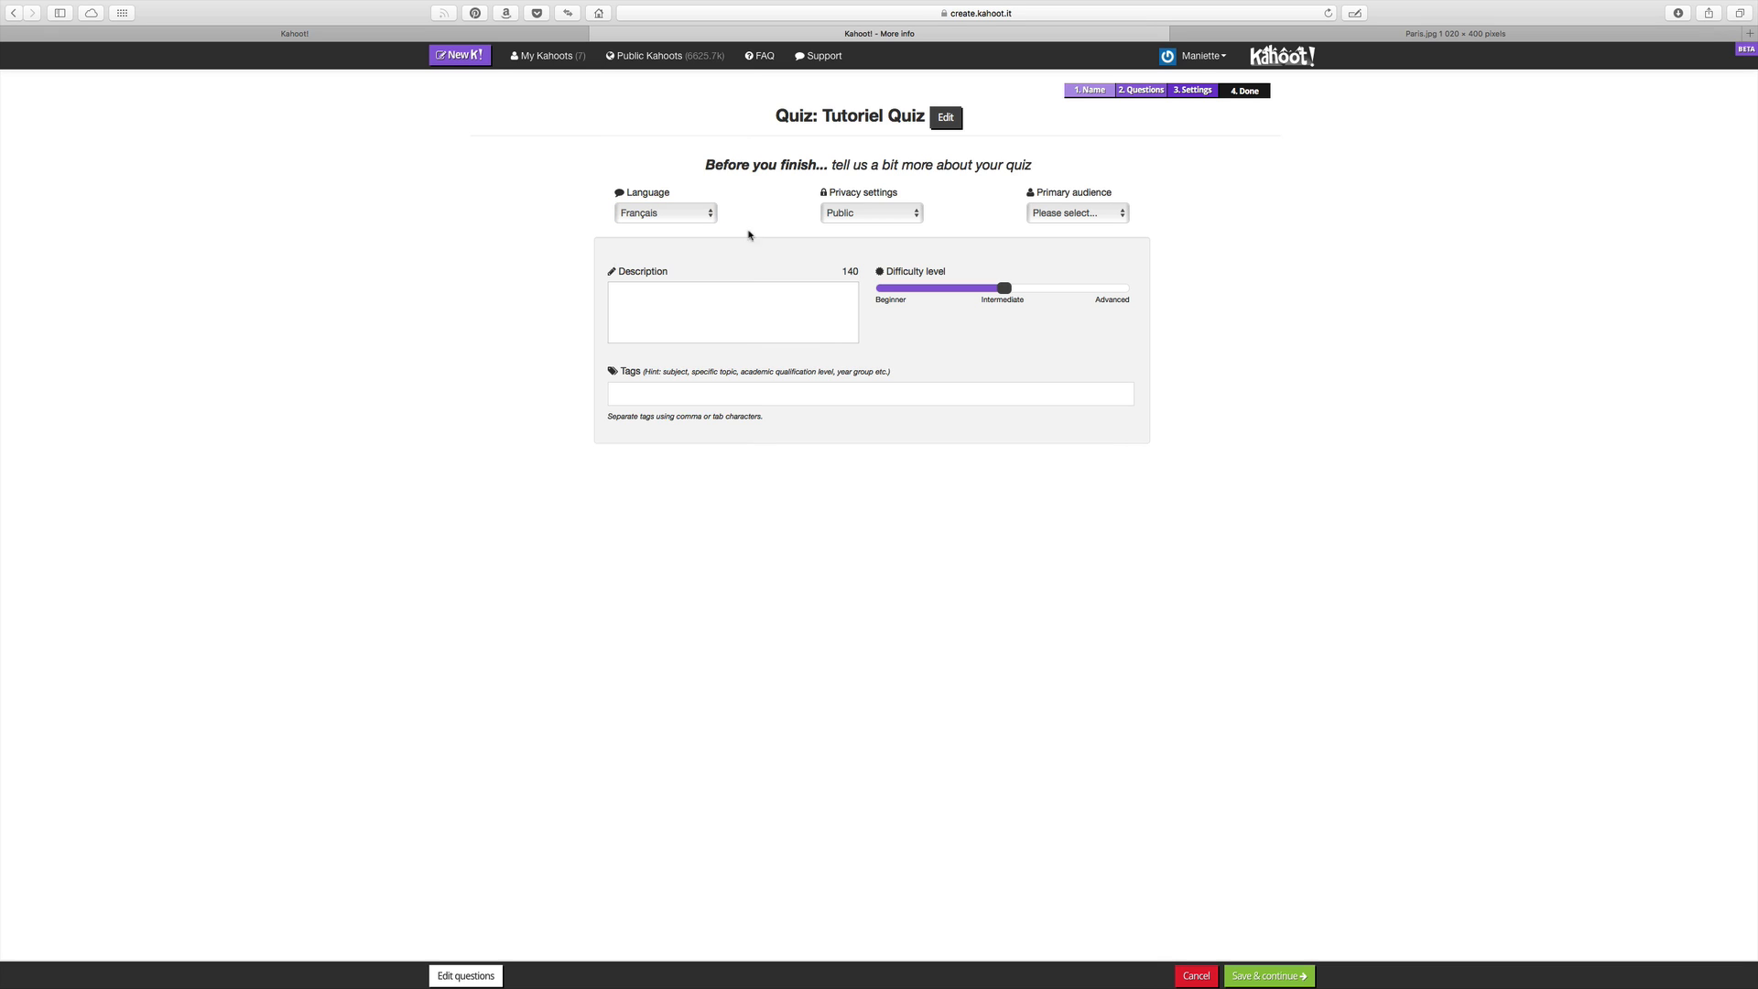
Try the Private privacy setting for the quiz and switch it back to Public
click(857, 220)
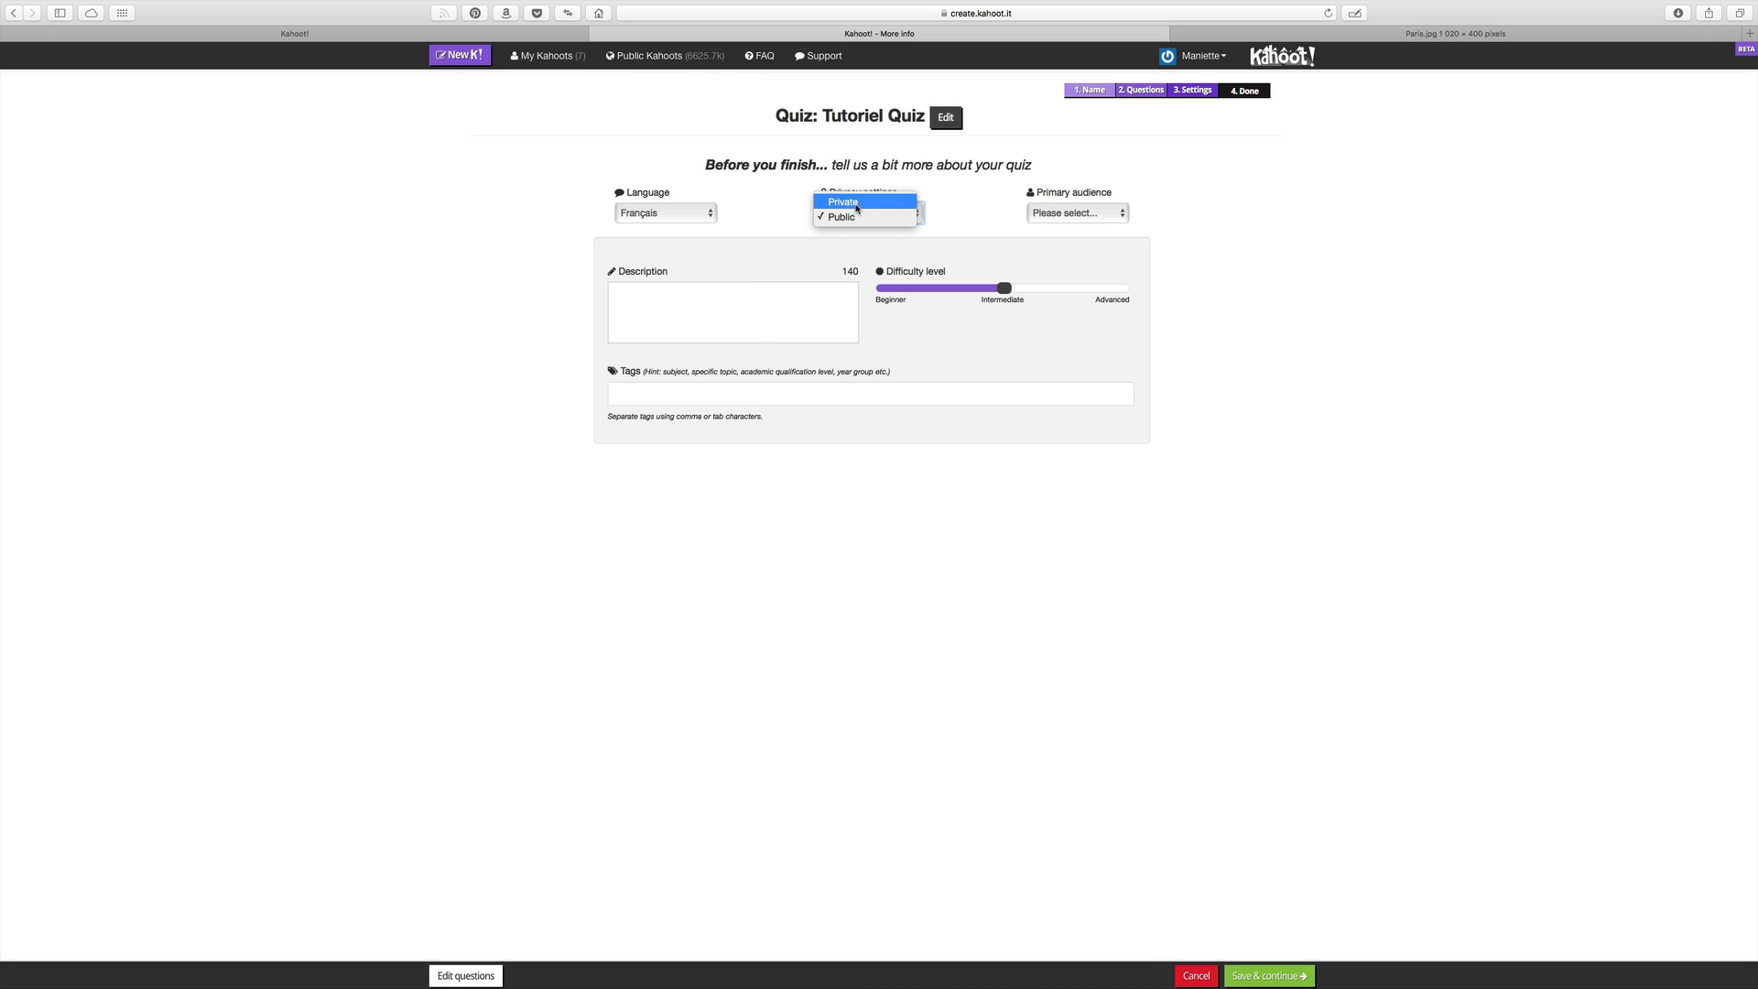
click(853, 202)
click(868, 218)
click(843, 231)
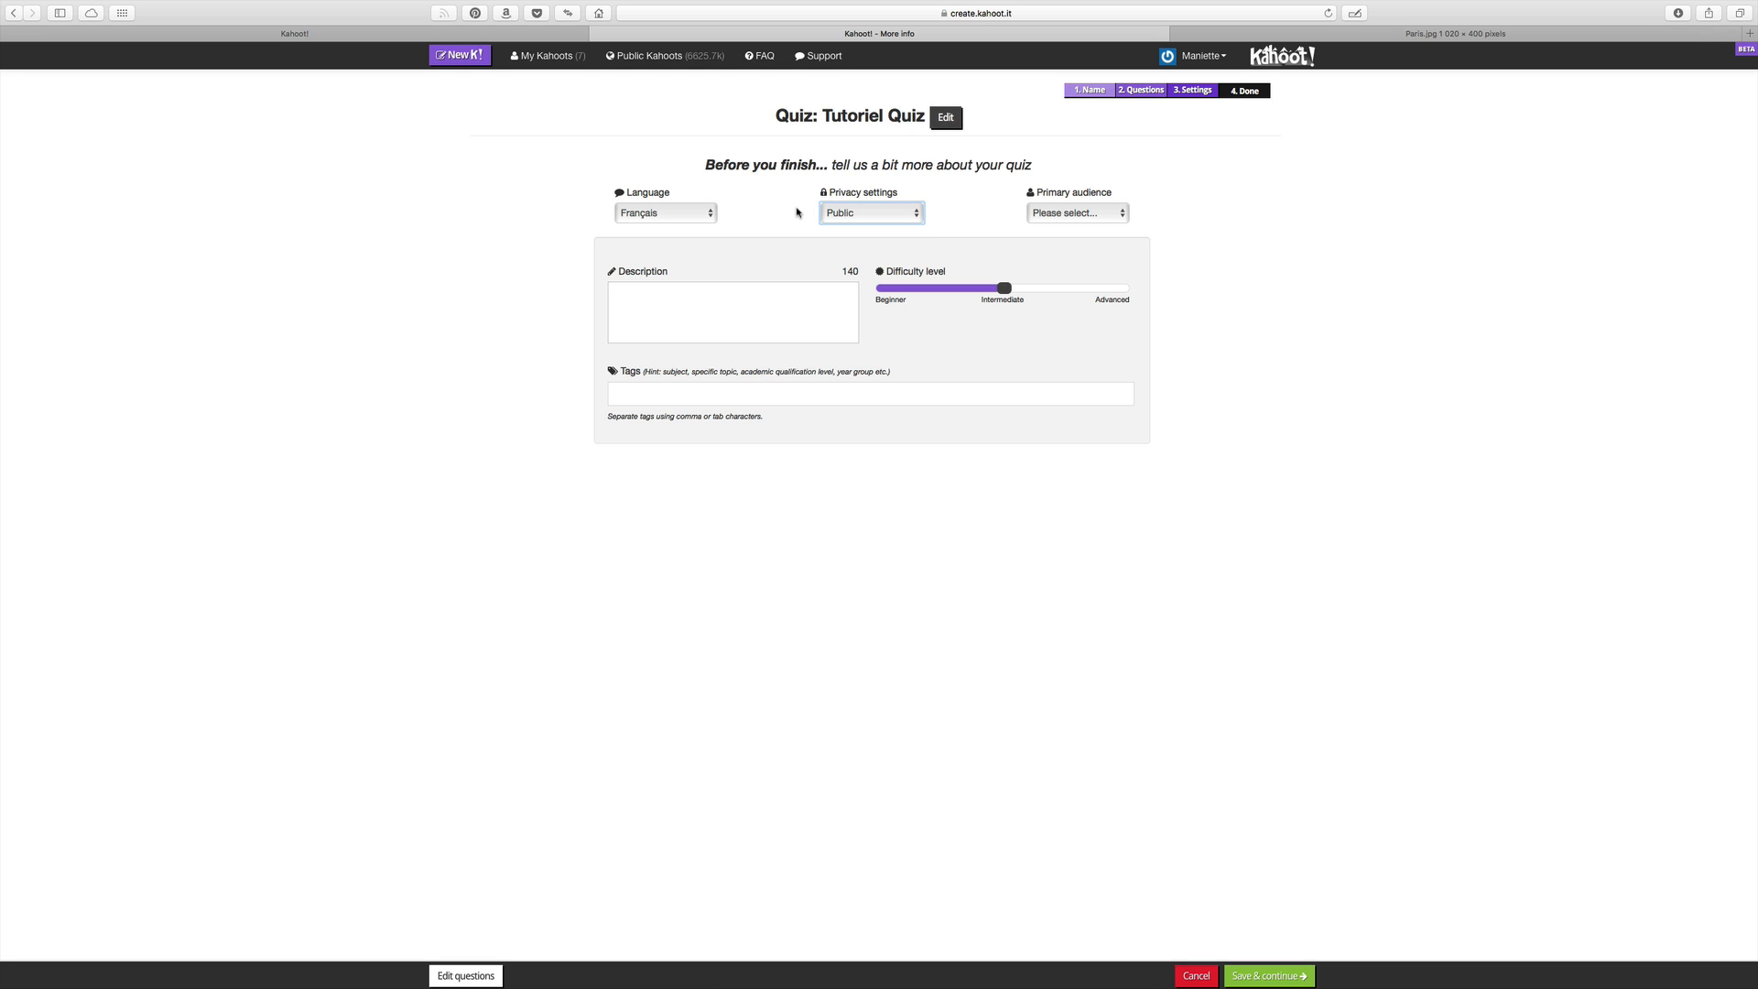
Lower the quiz's difficulty level to slightly below Intermediate, leaving the tags empty
click(1066, 216)
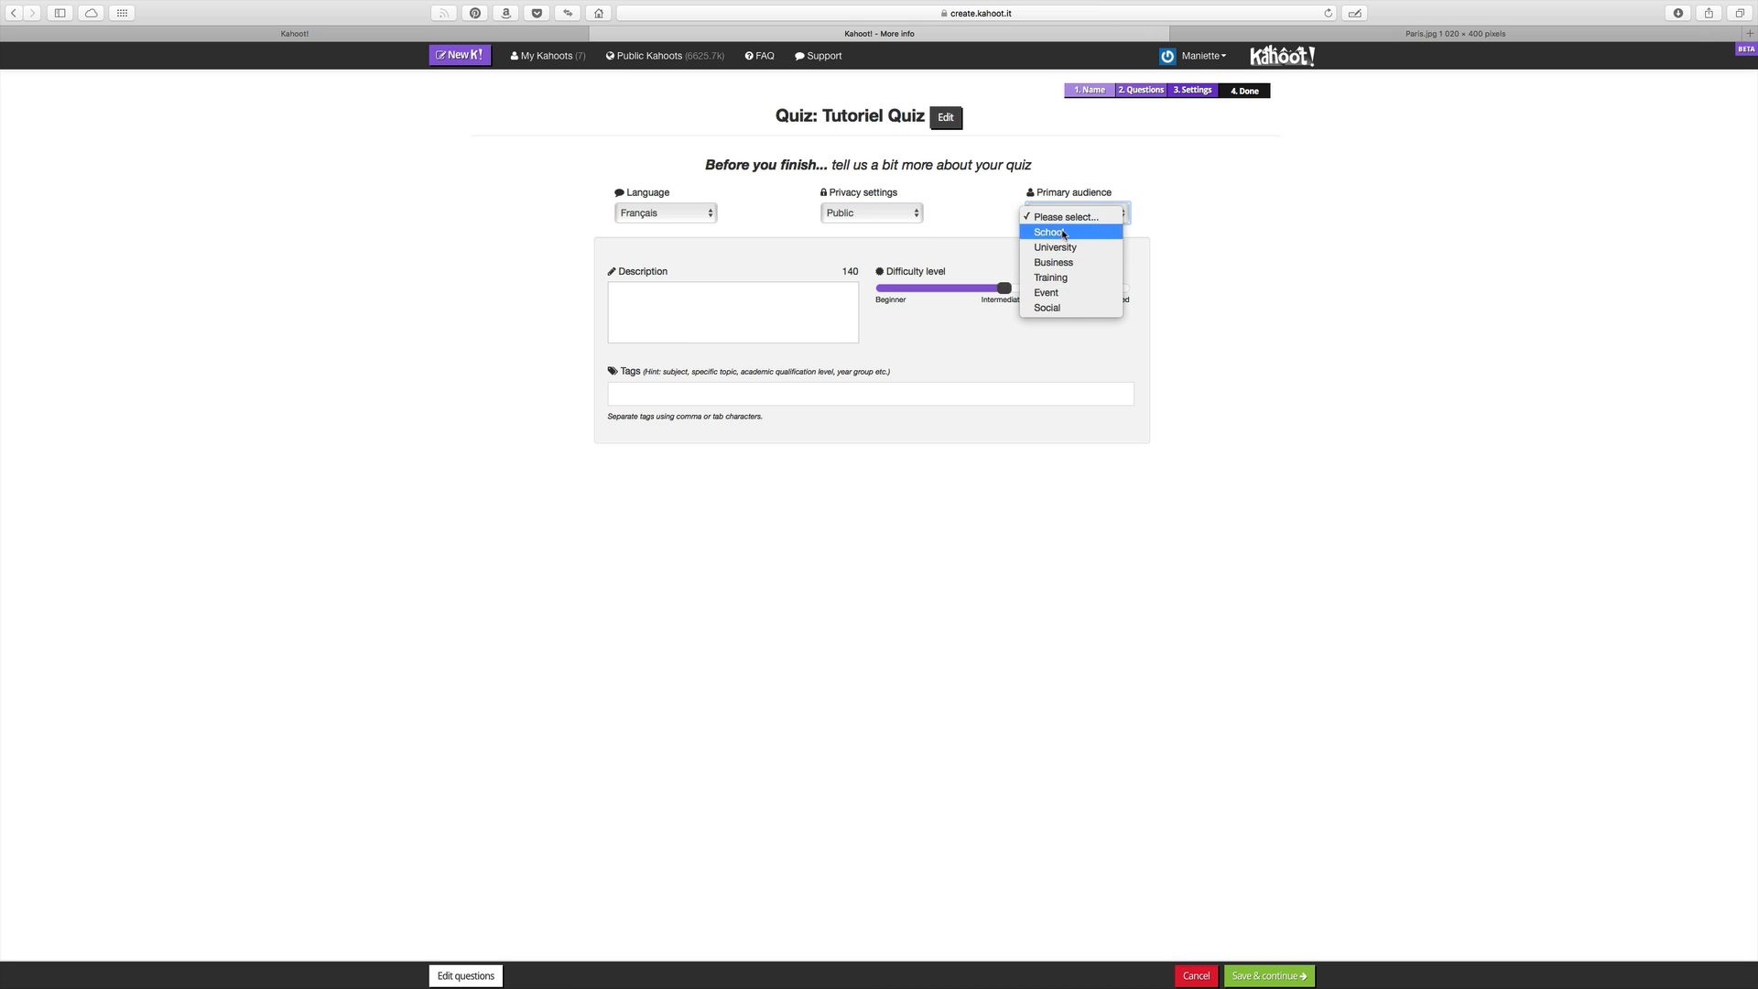
click(1219, 297)
mouse_move(1006, 289)
mouse_down()
mouse_move(1116, 293)
mouse_move(881, 298)
mouse_move(1114, 298)
mouse_move(986, 295)
mouse_up()
click(677, 394)
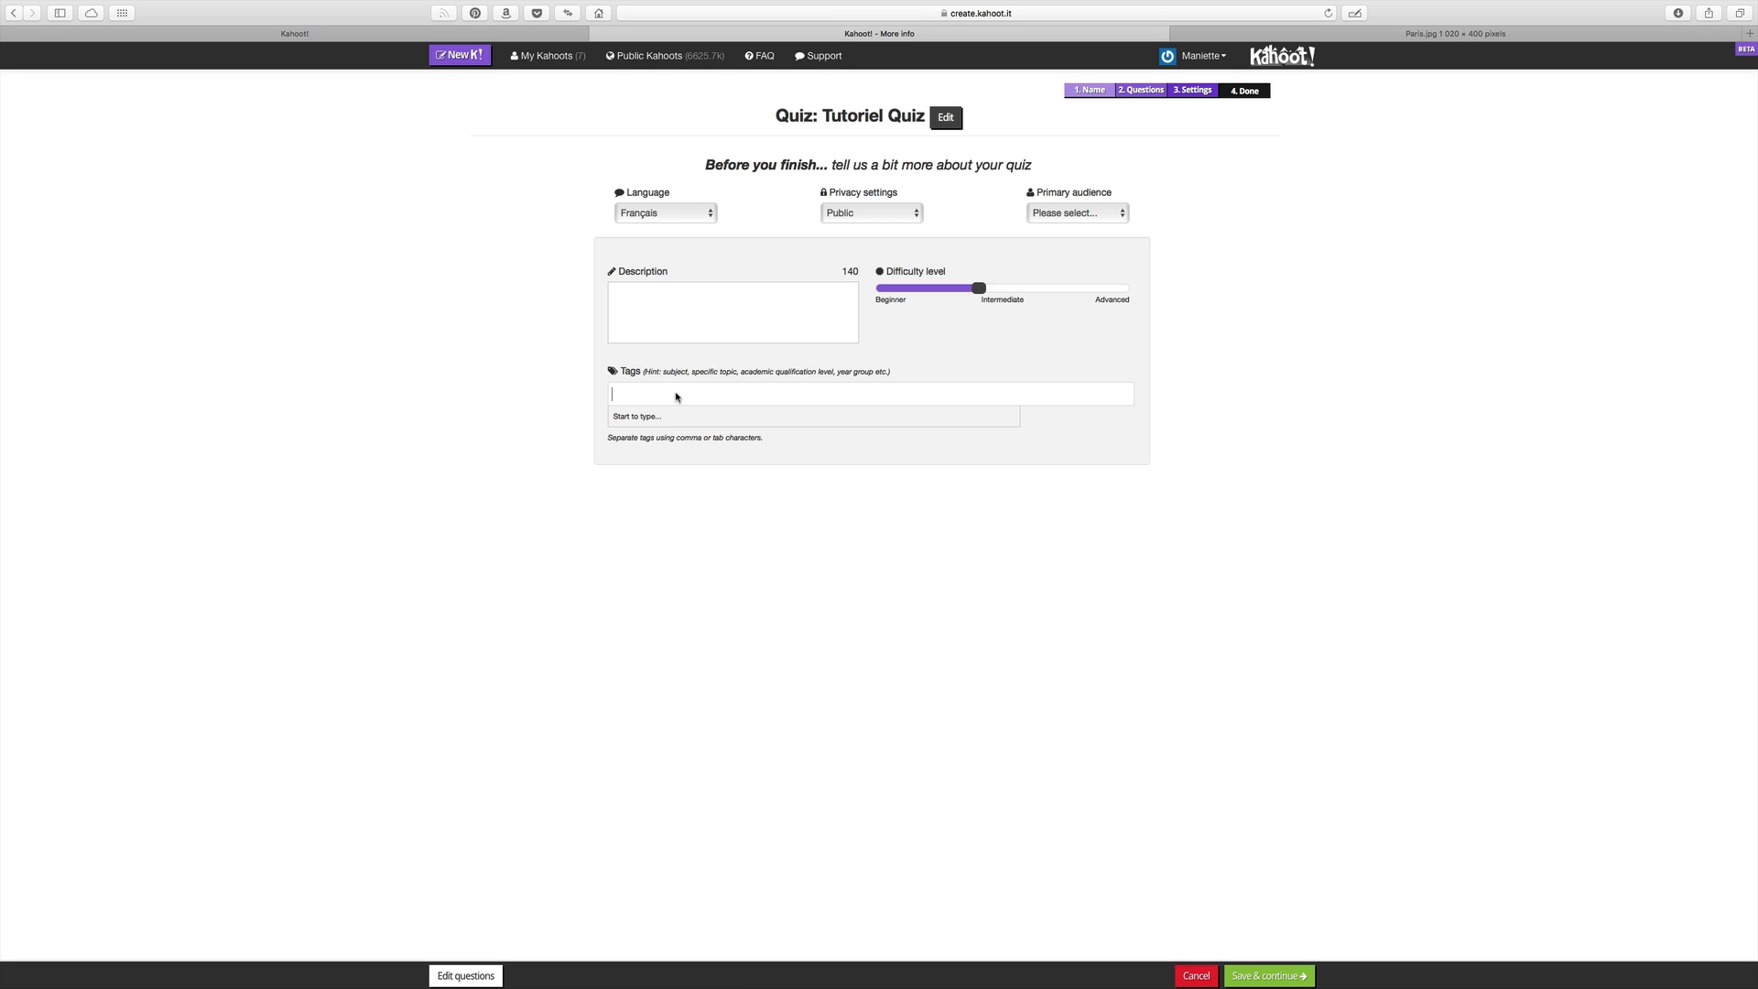
click(518, 366)
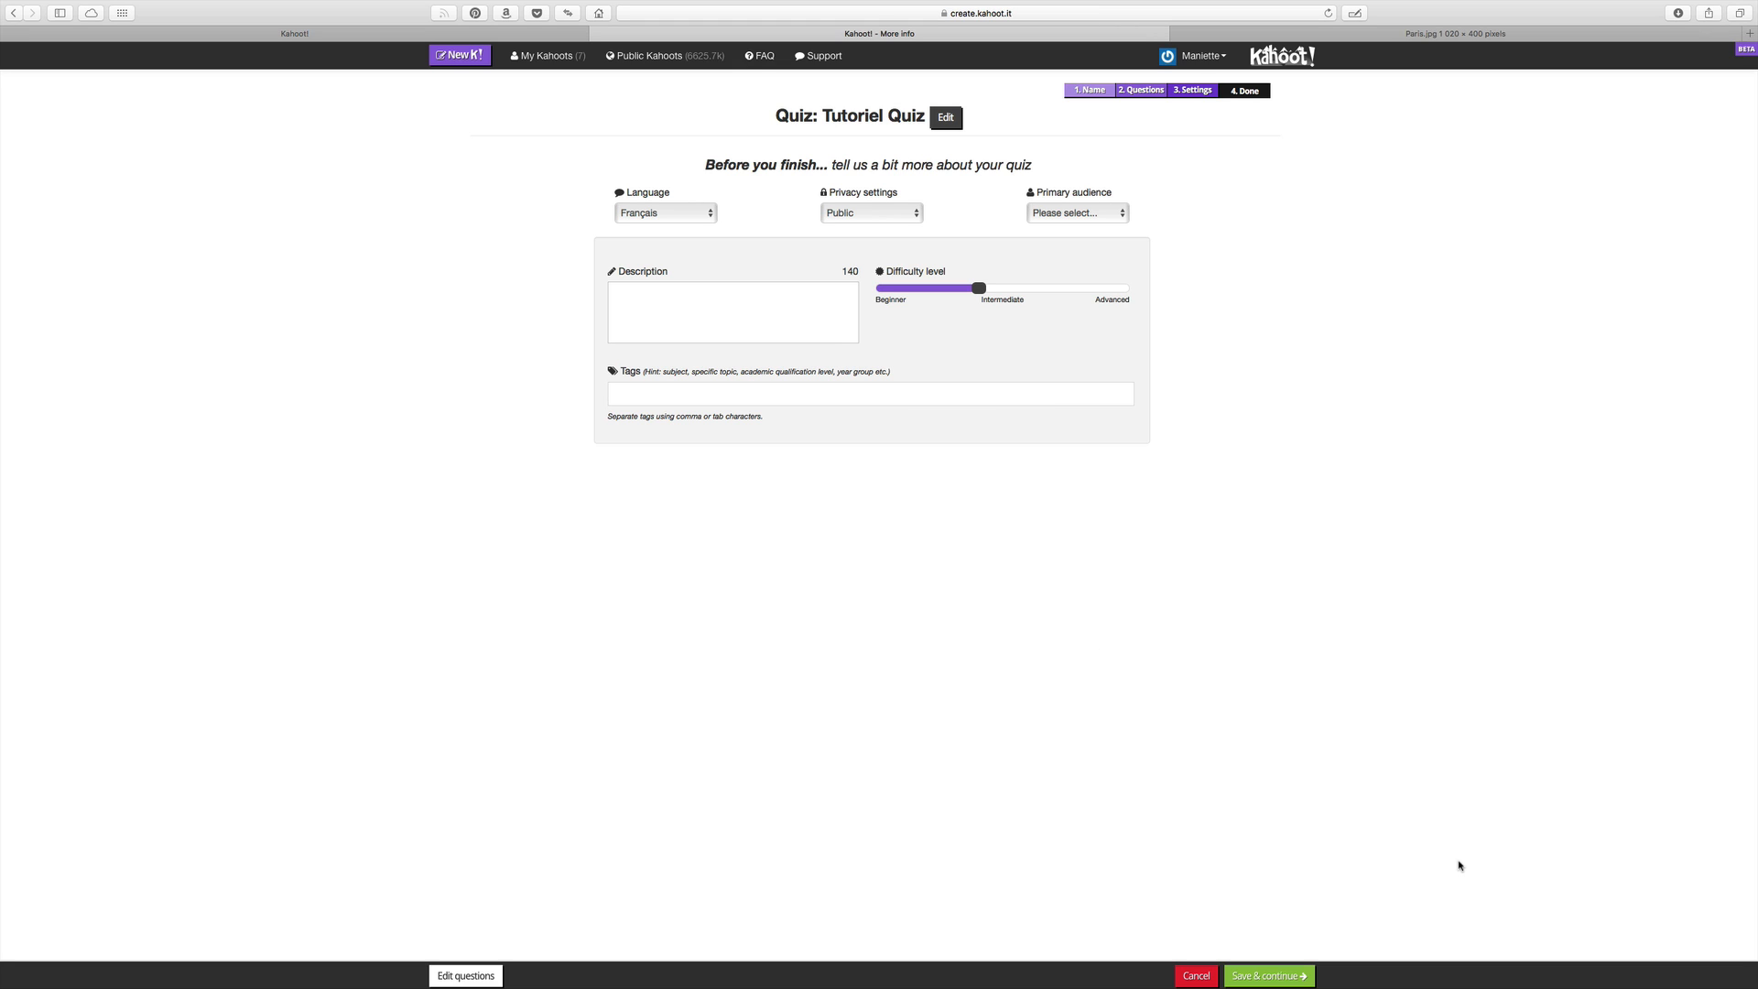
Set the primary audience to School and save the quiz without a cover image, returning to the list of own kahoots
click(1301, 974)
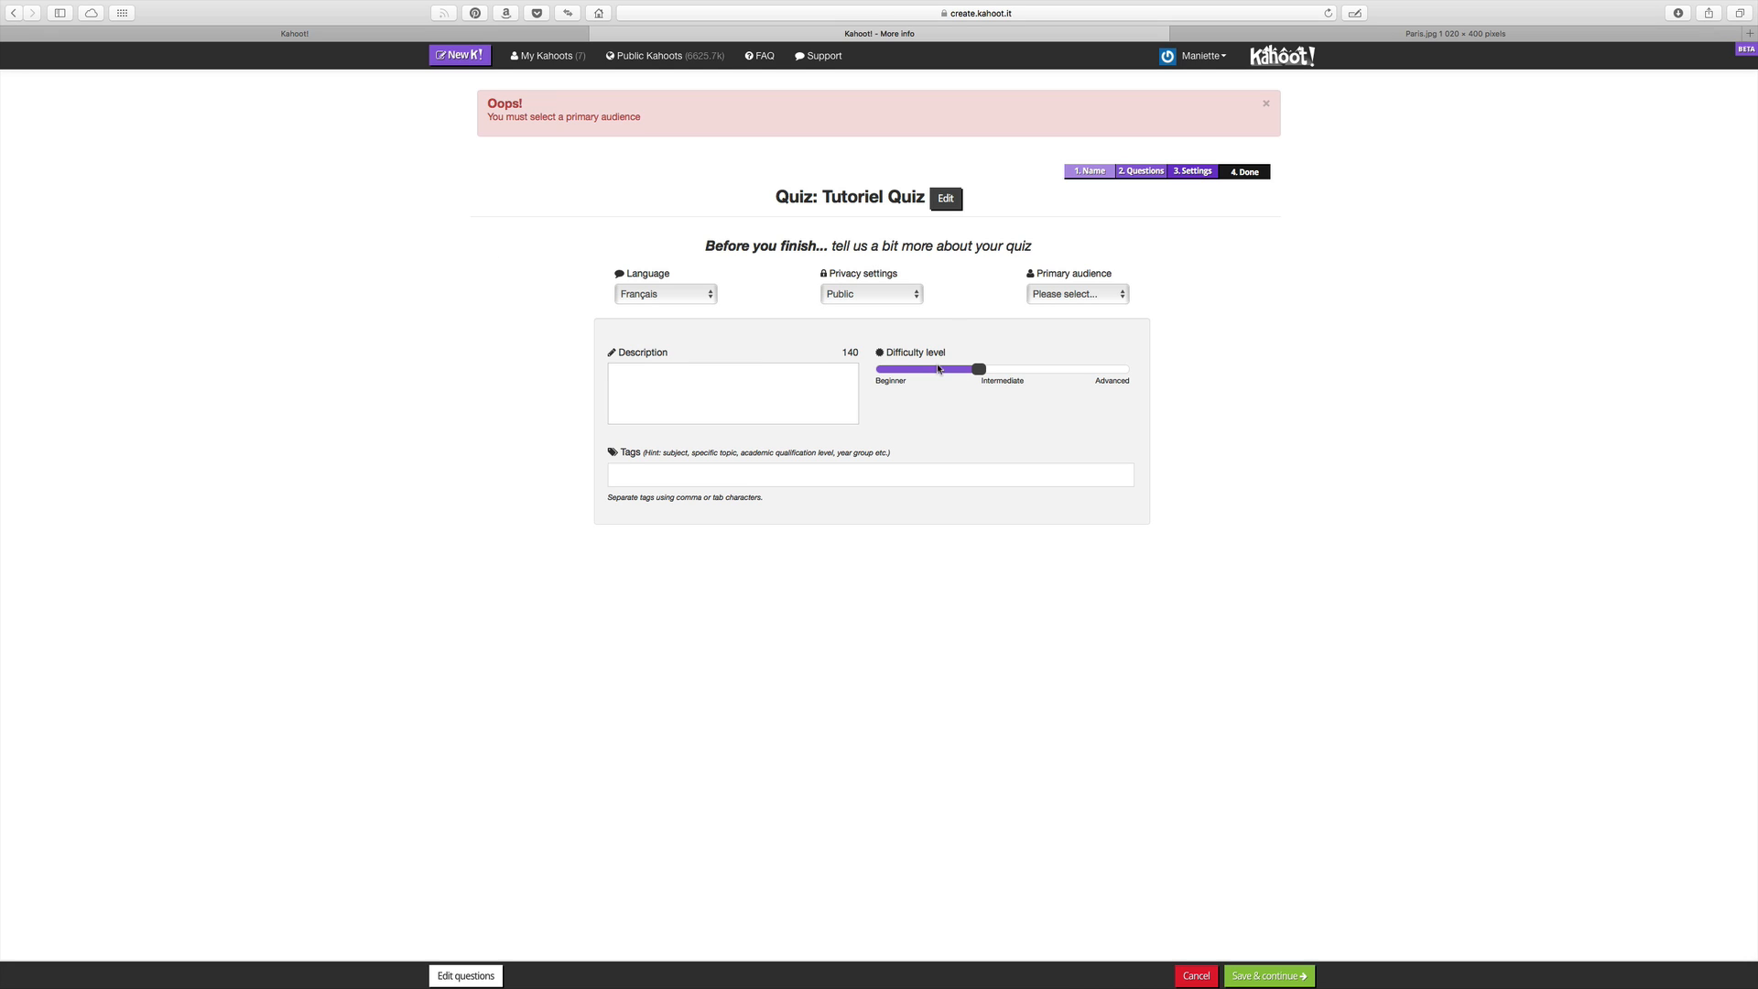
click(1049, 295)
click(1048, 314)
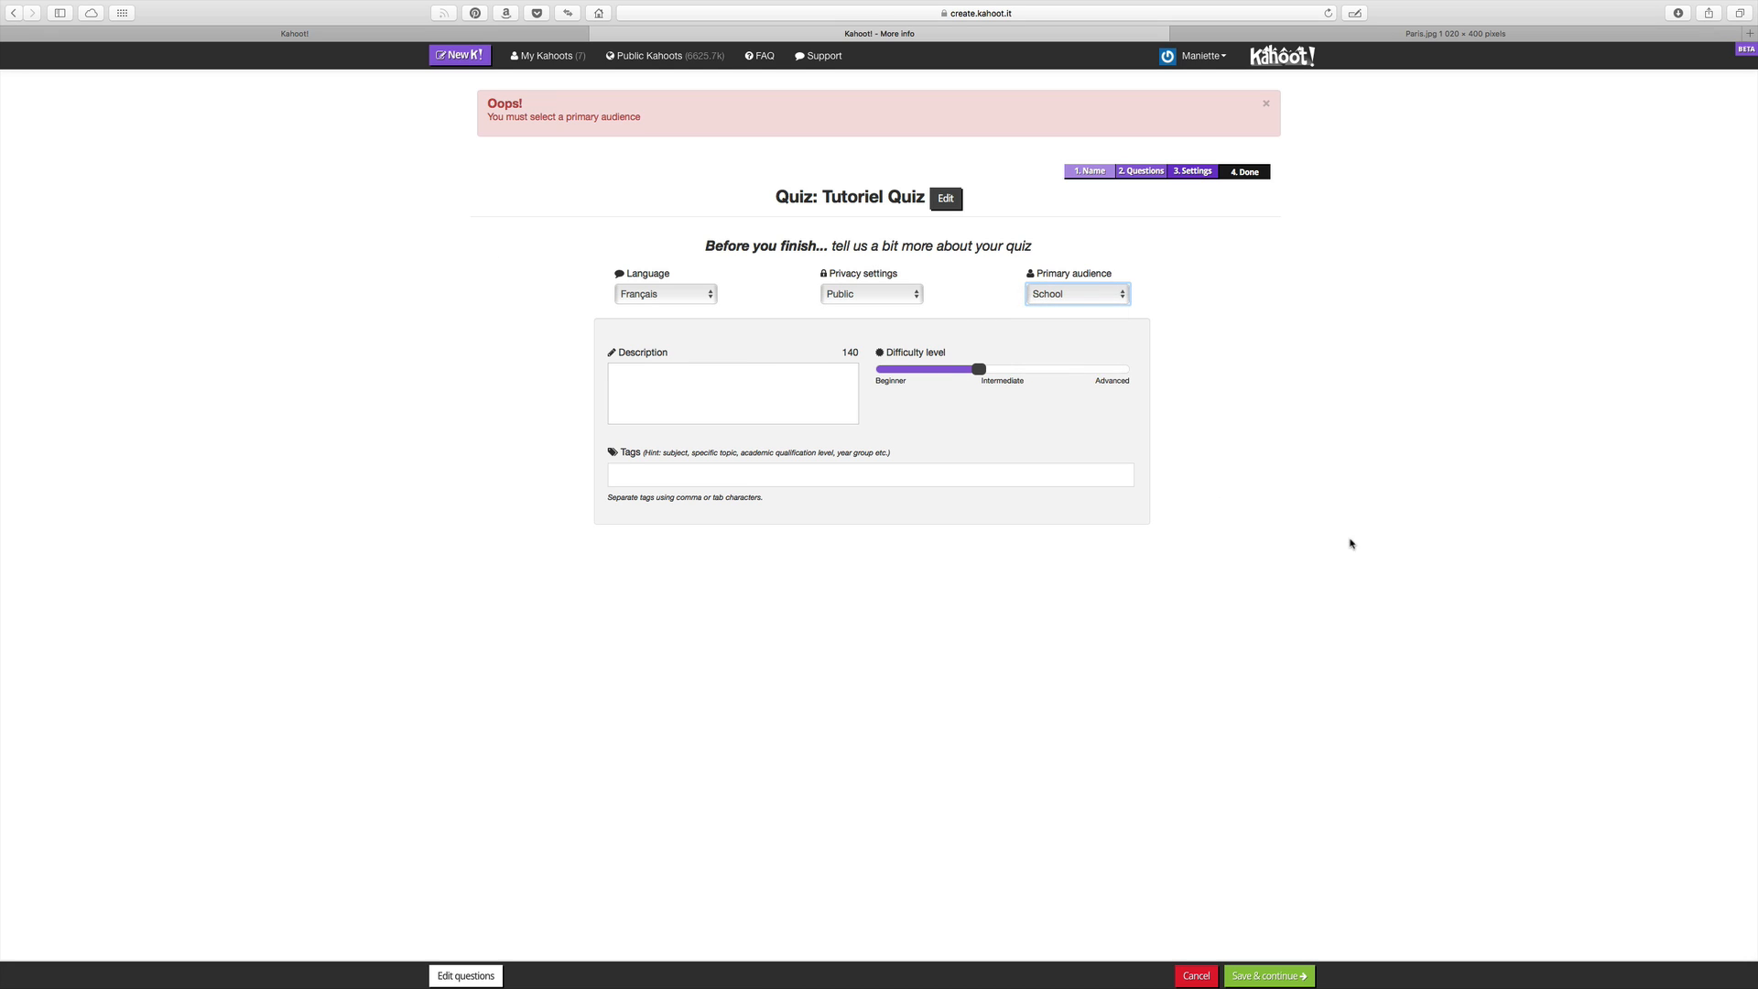
click(1288, 974)
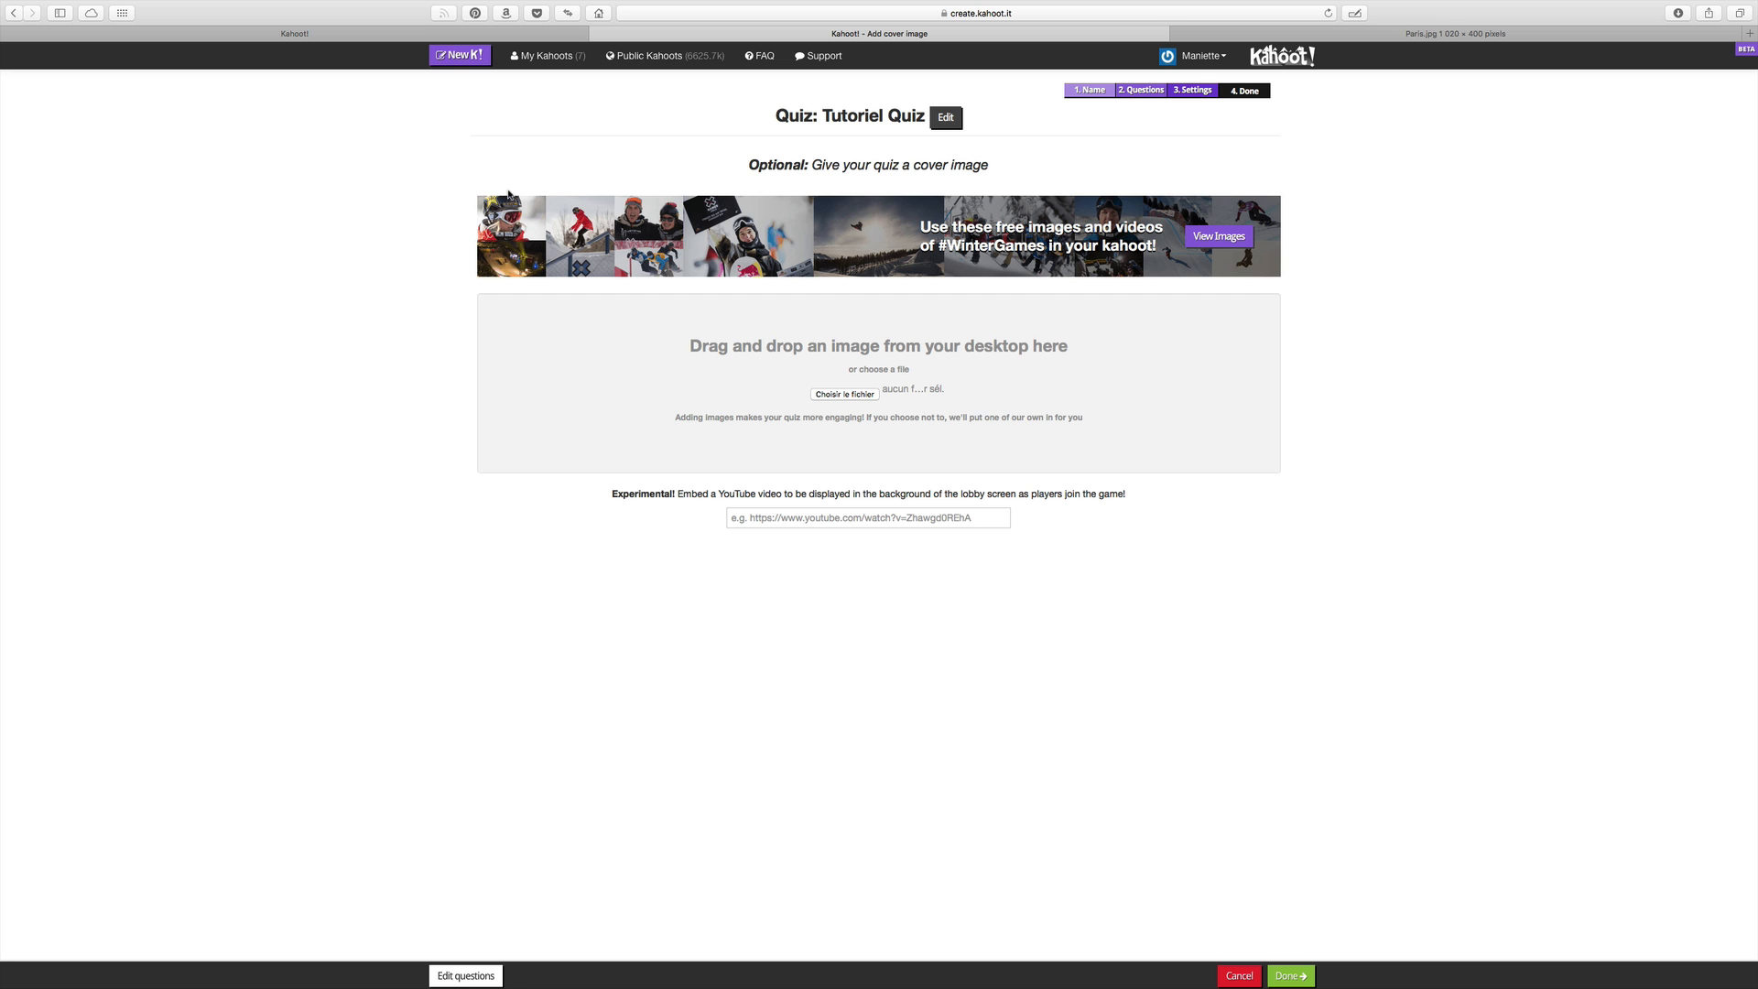
click(528, 58)
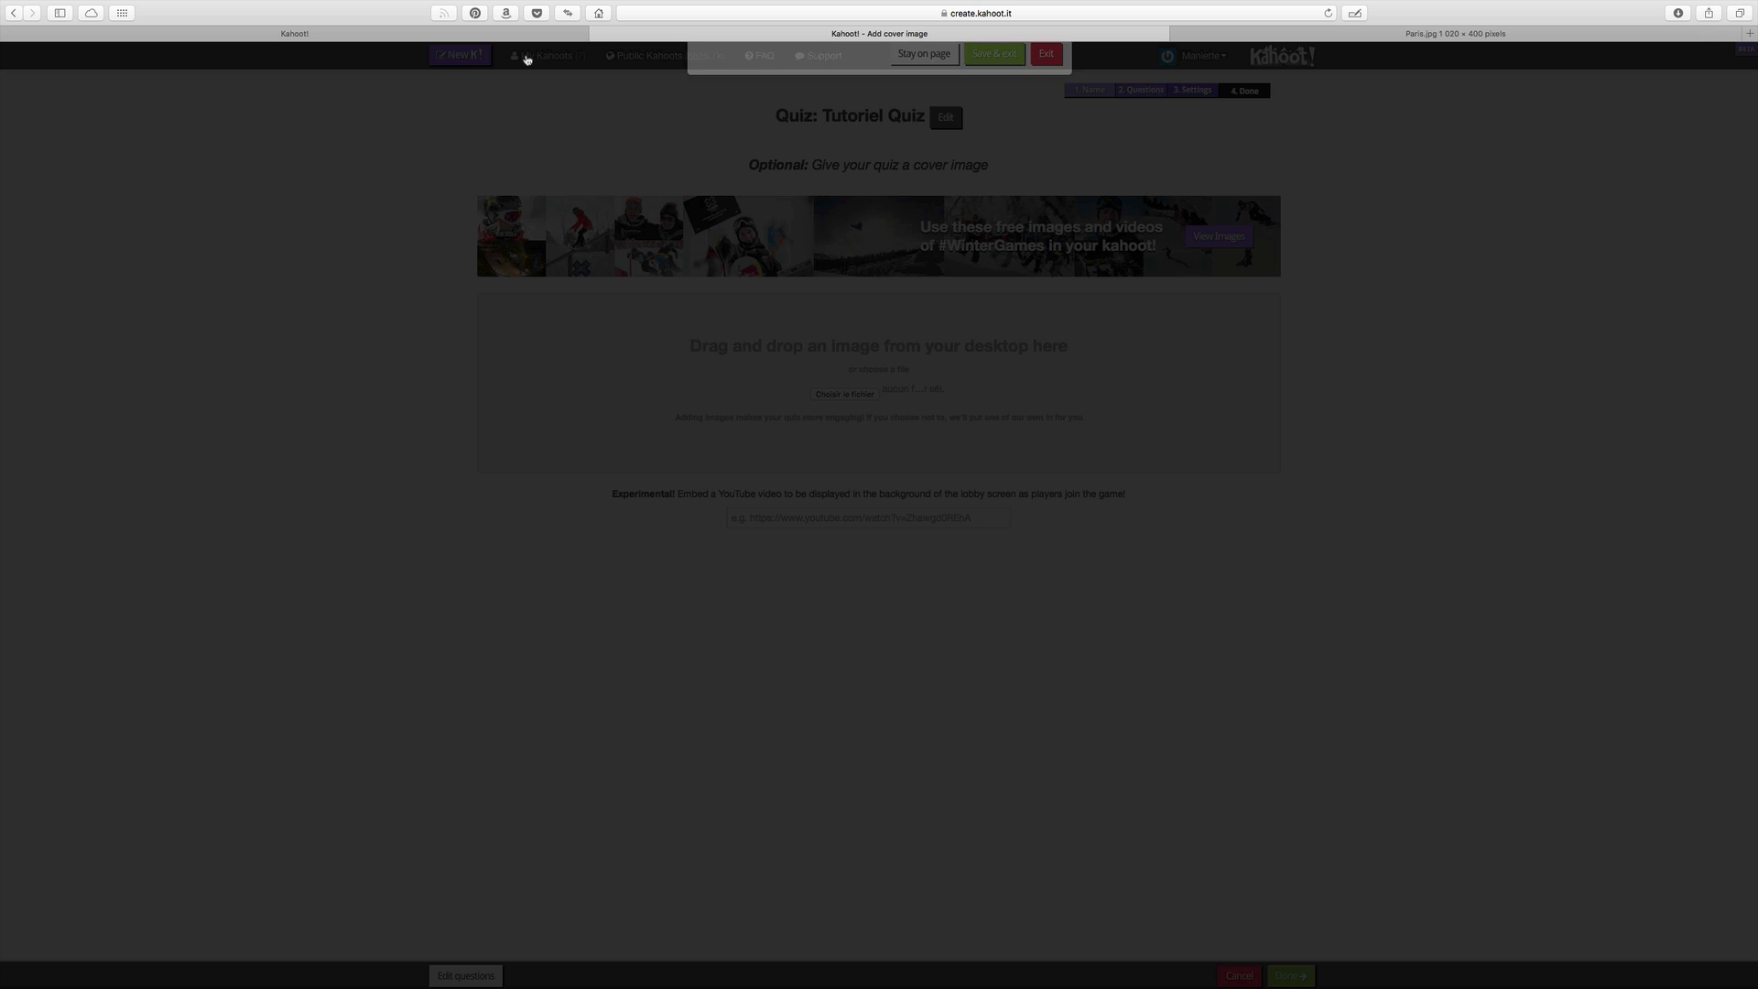
click(1003, 253)
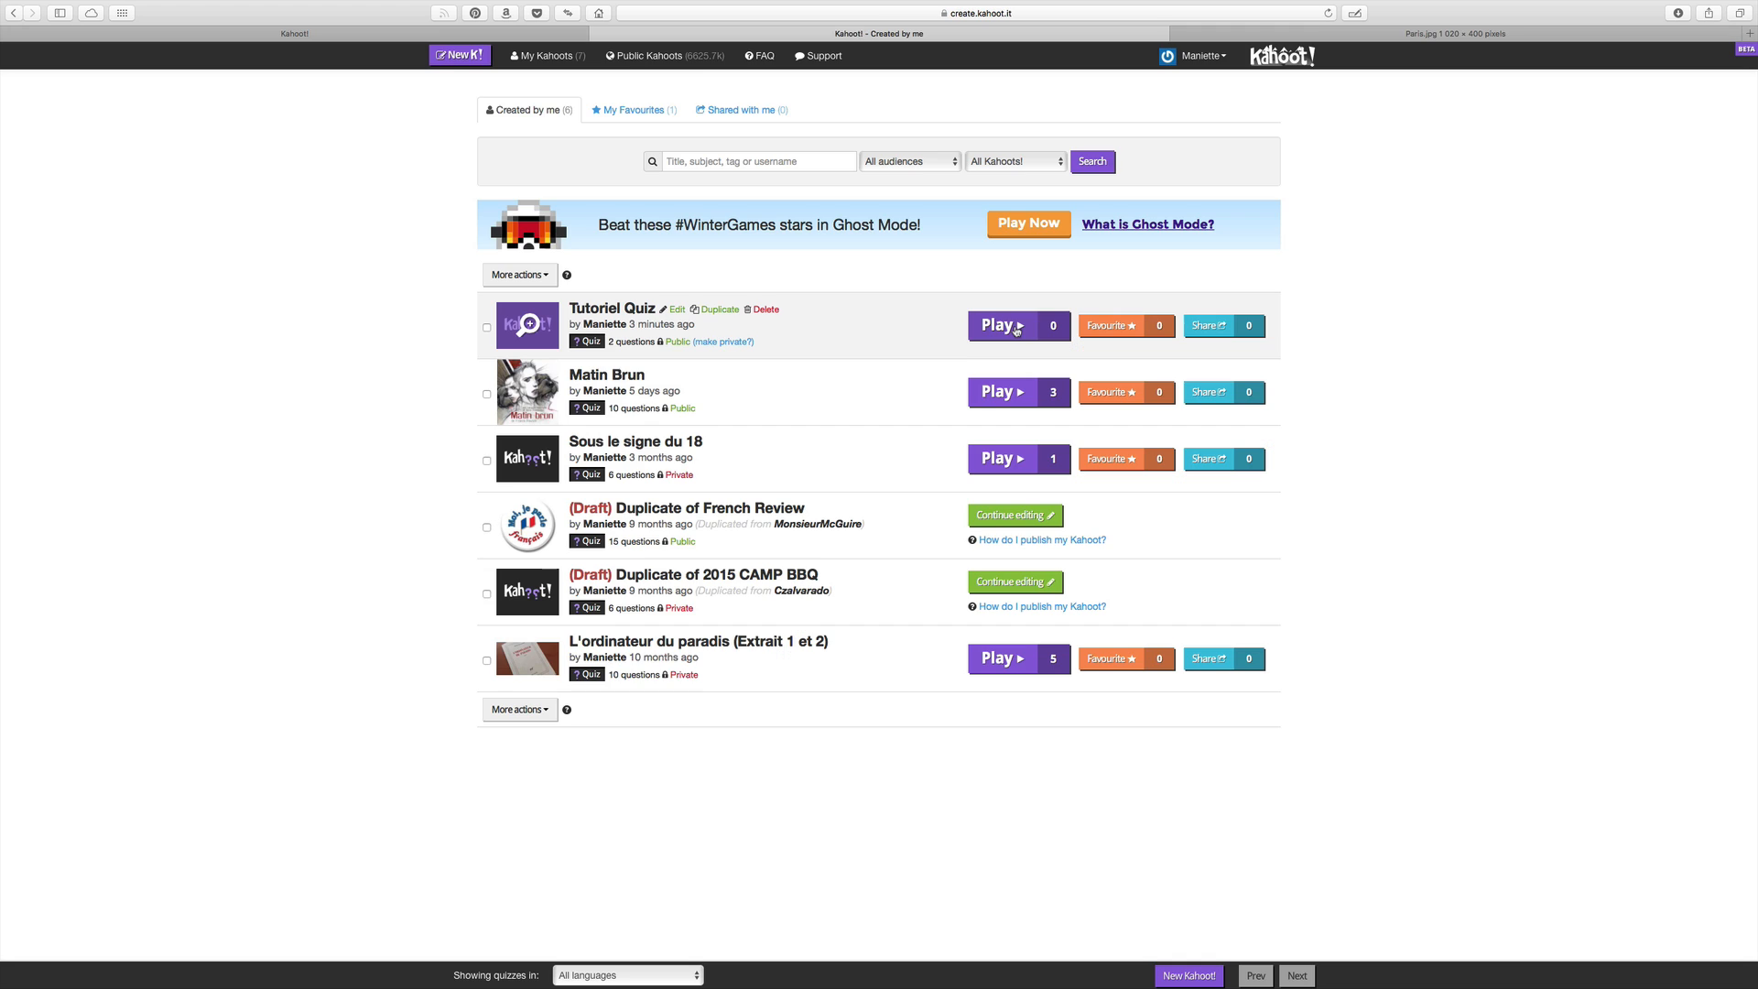
Launch Tutoriel Quiz with its default game options and start the game once a player has joined
click(1014, 328)
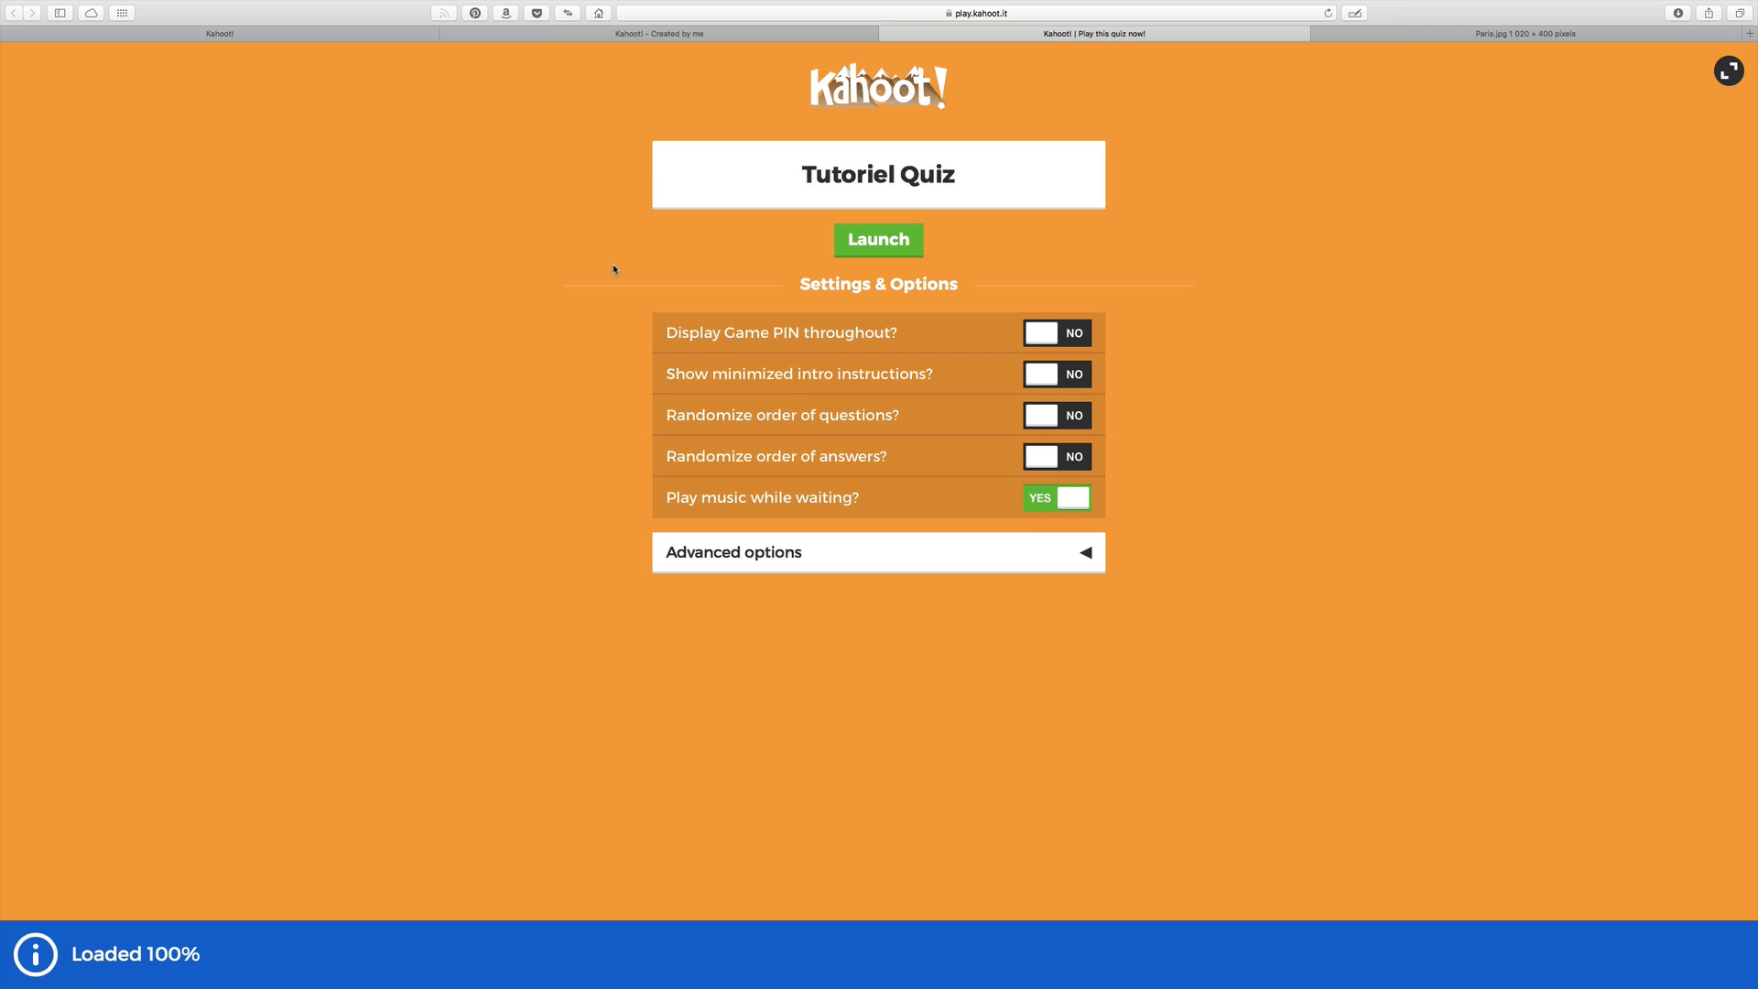
click(872, 251)
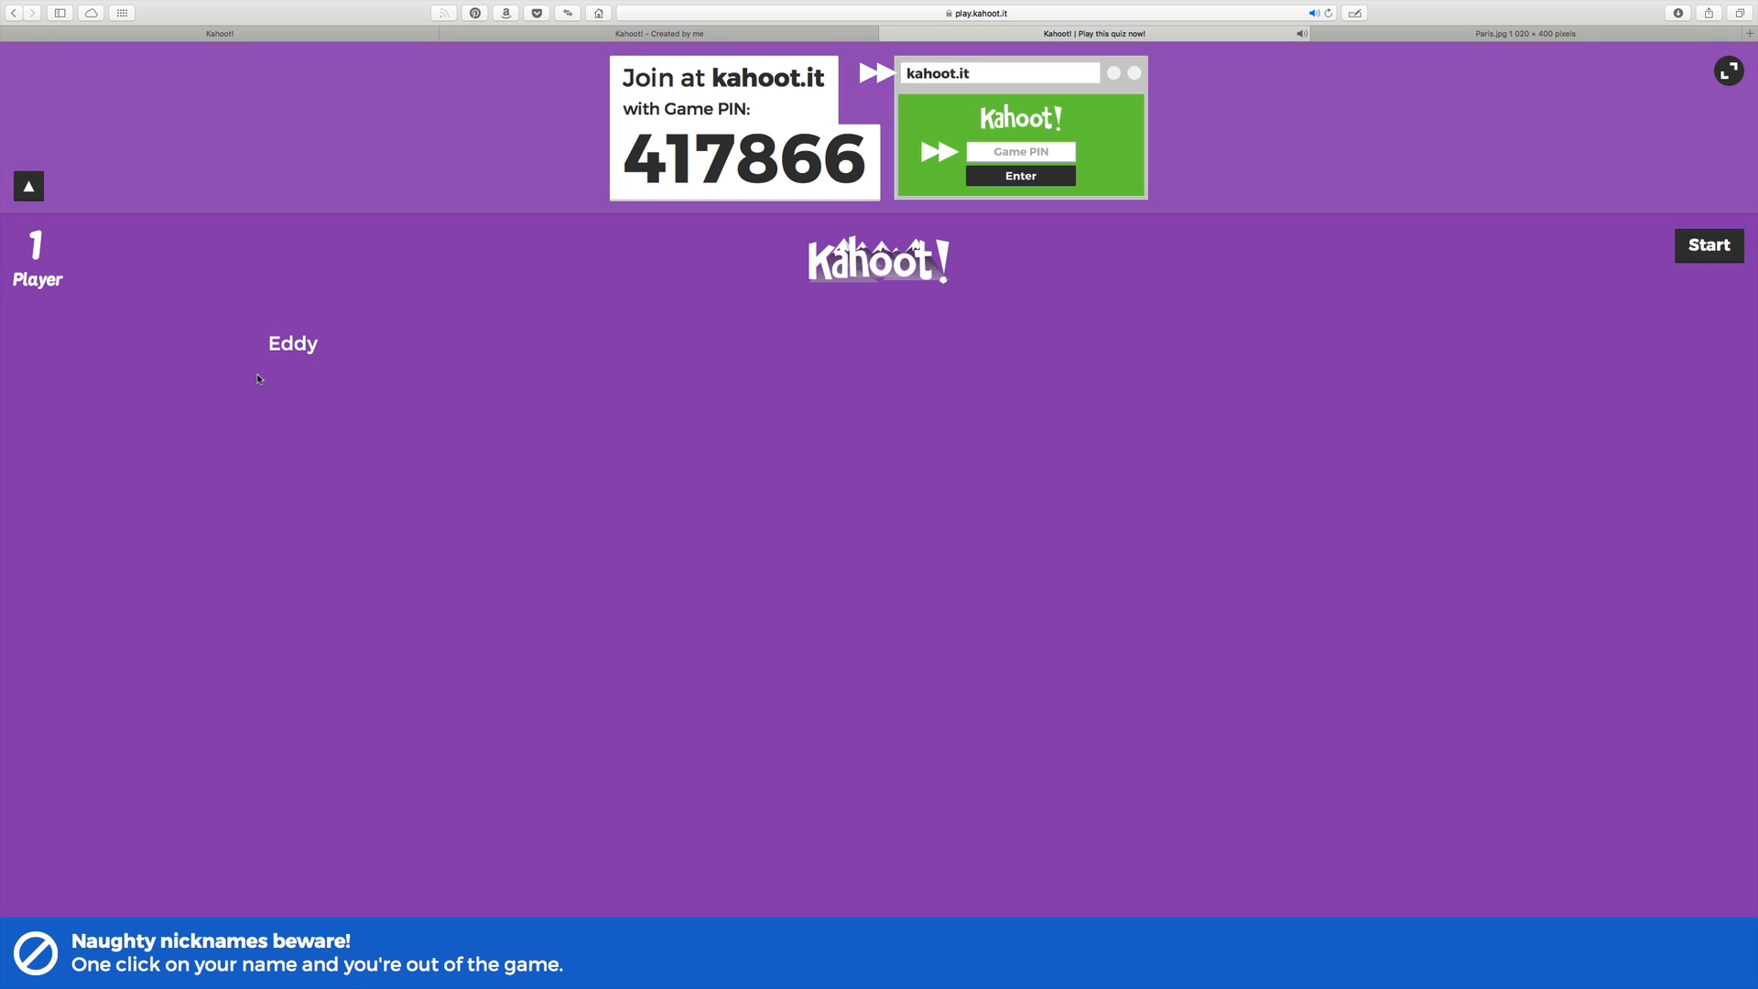
click(1695, 246)
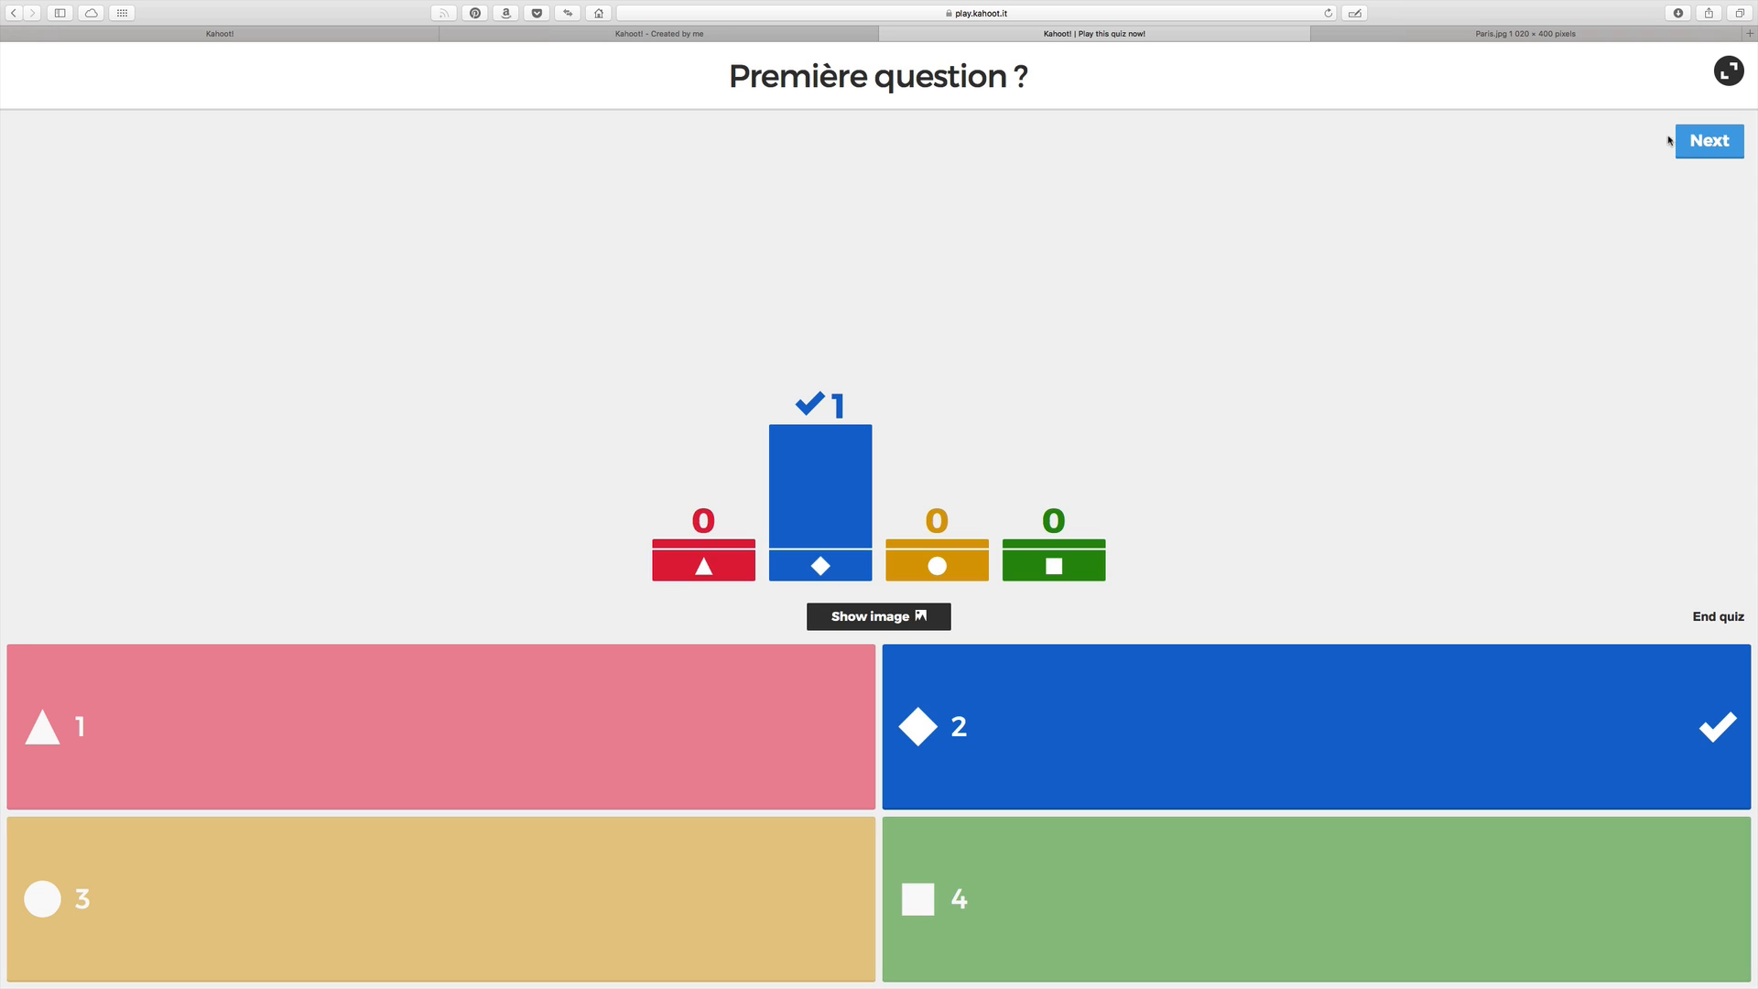
Advance the game through the scoreboard and second question to the top scorer, and open the feedback and results
click(1701, 146)
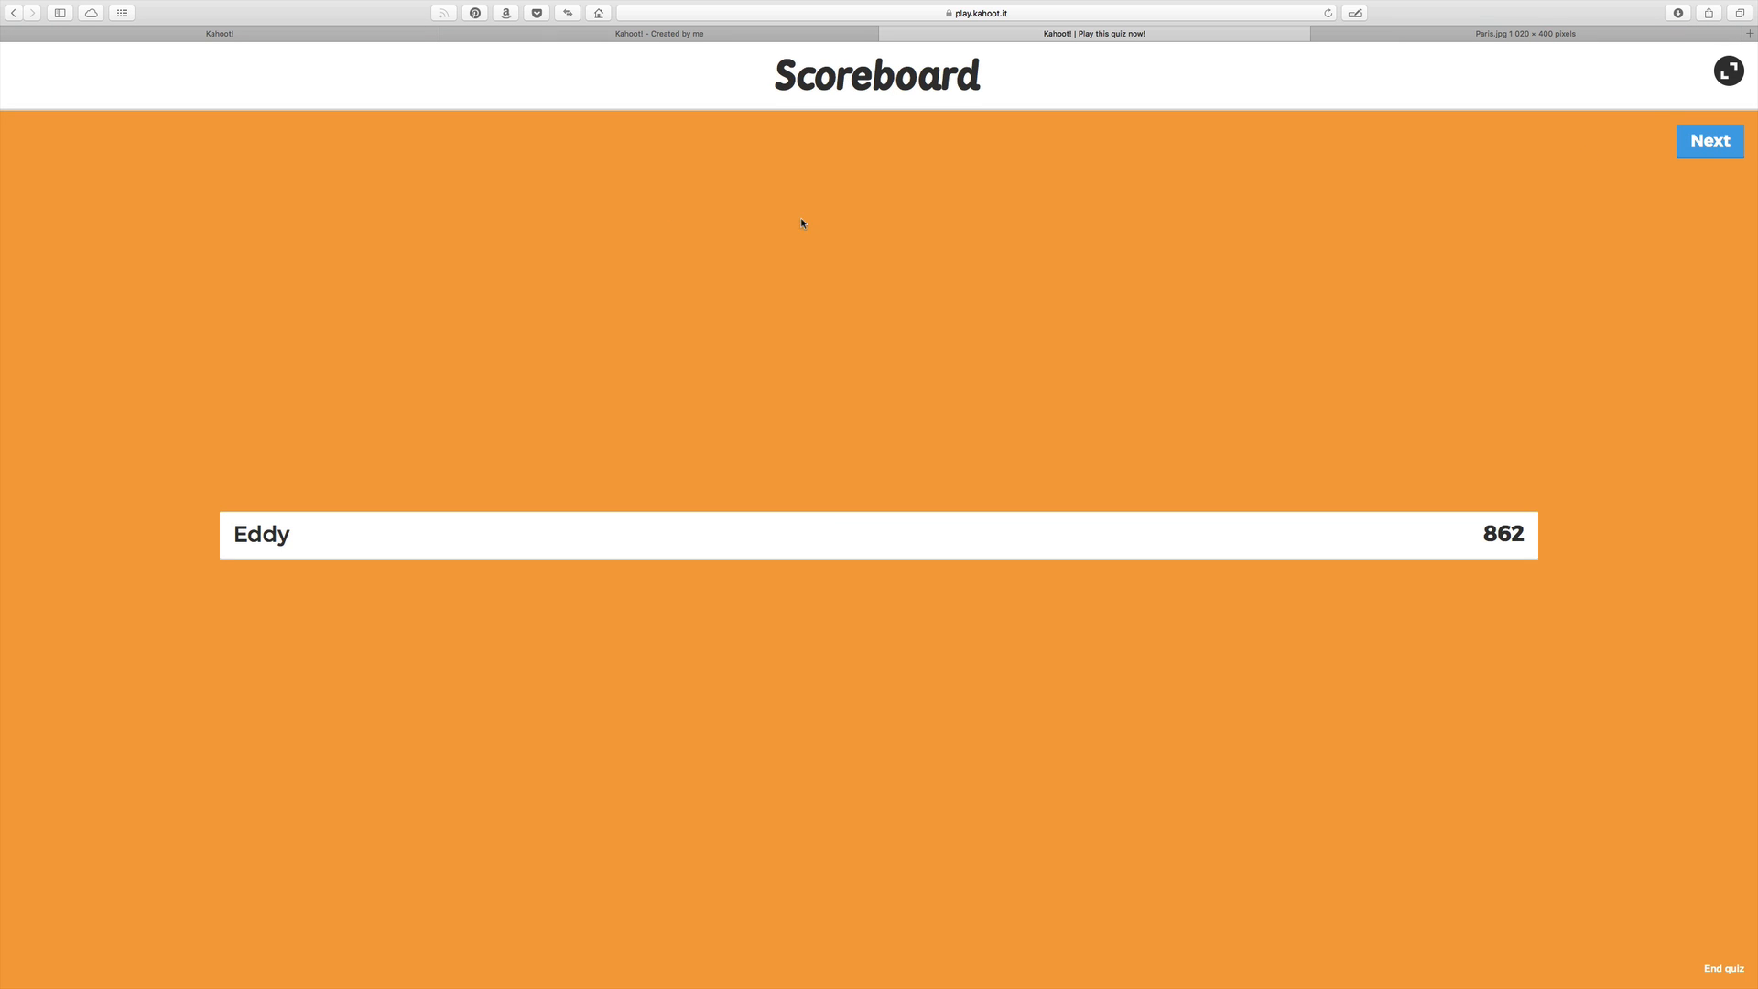
click(1709, 146)
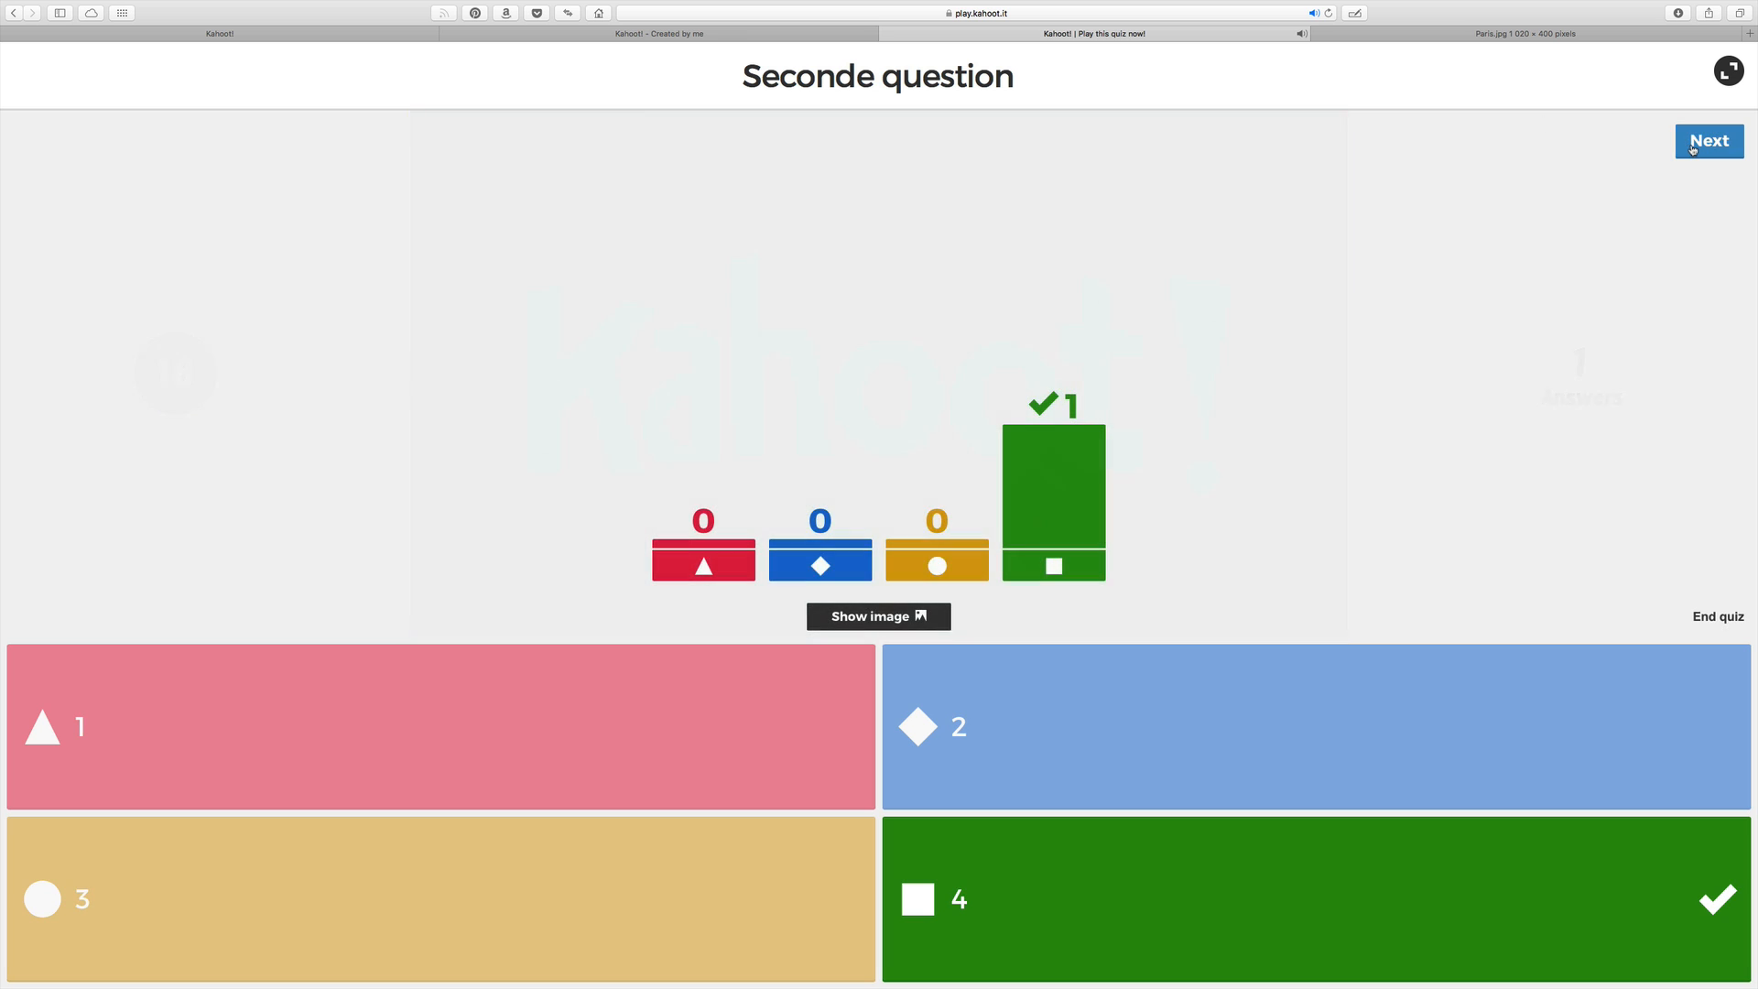
click(1696, 148)
click(1699, 143)
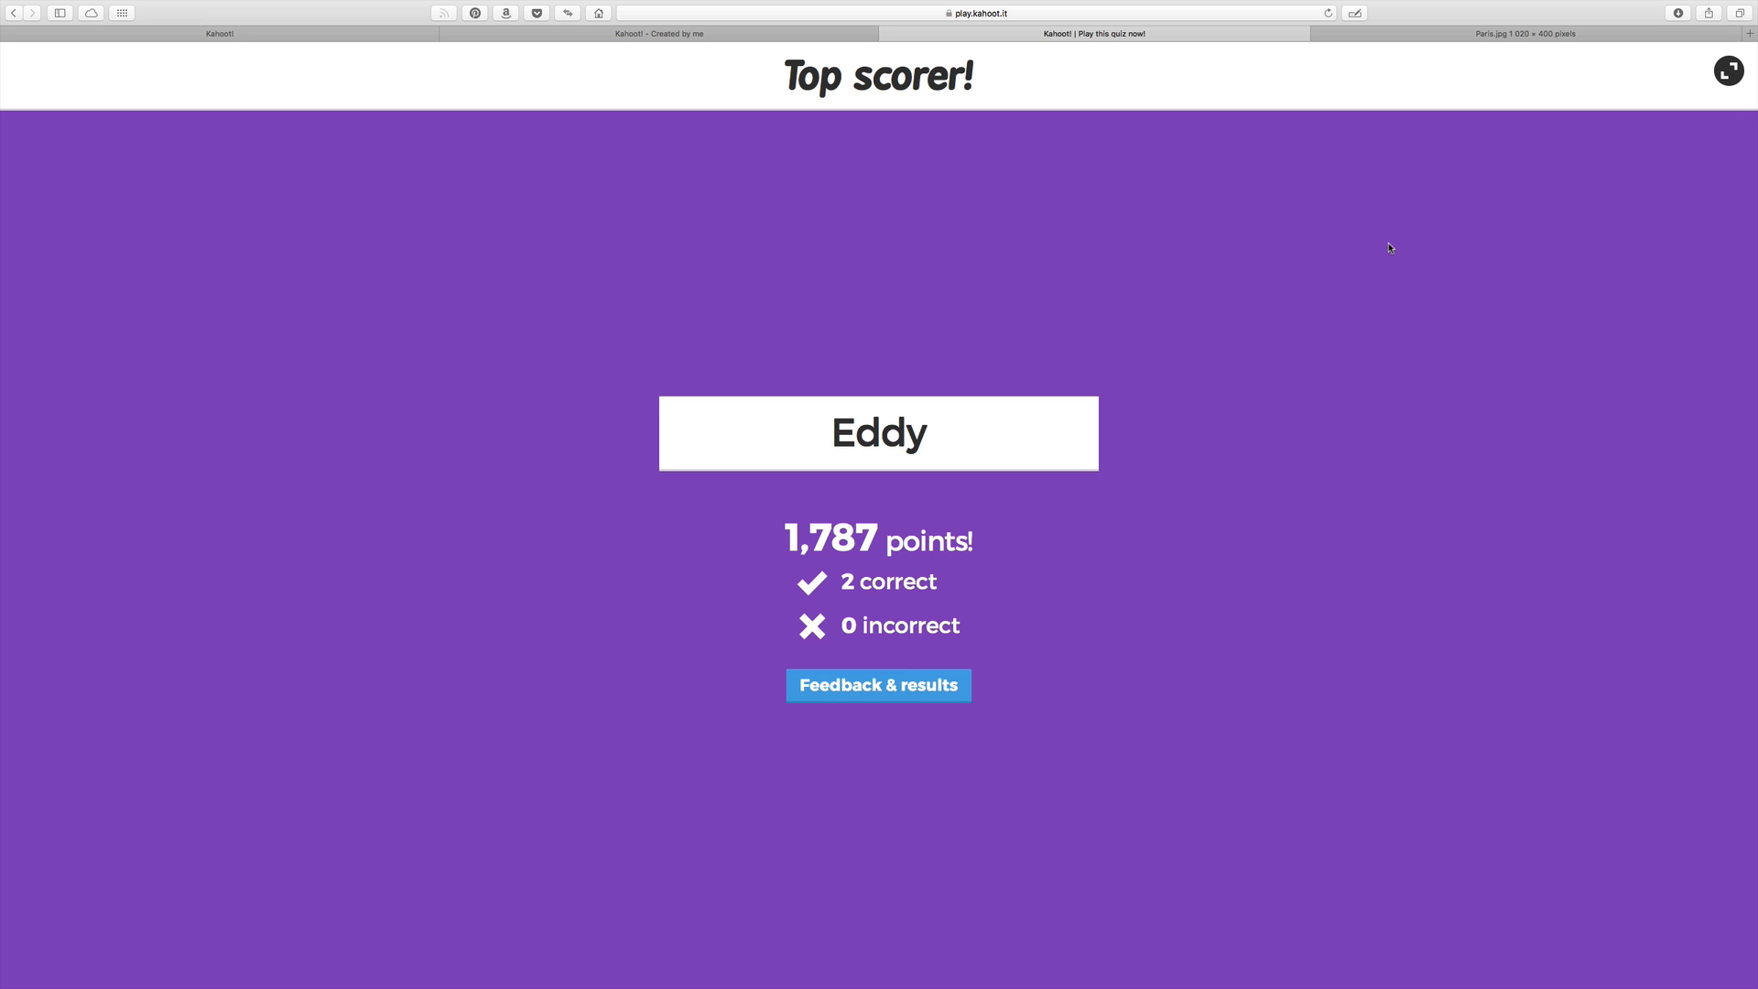
click(905, 678)
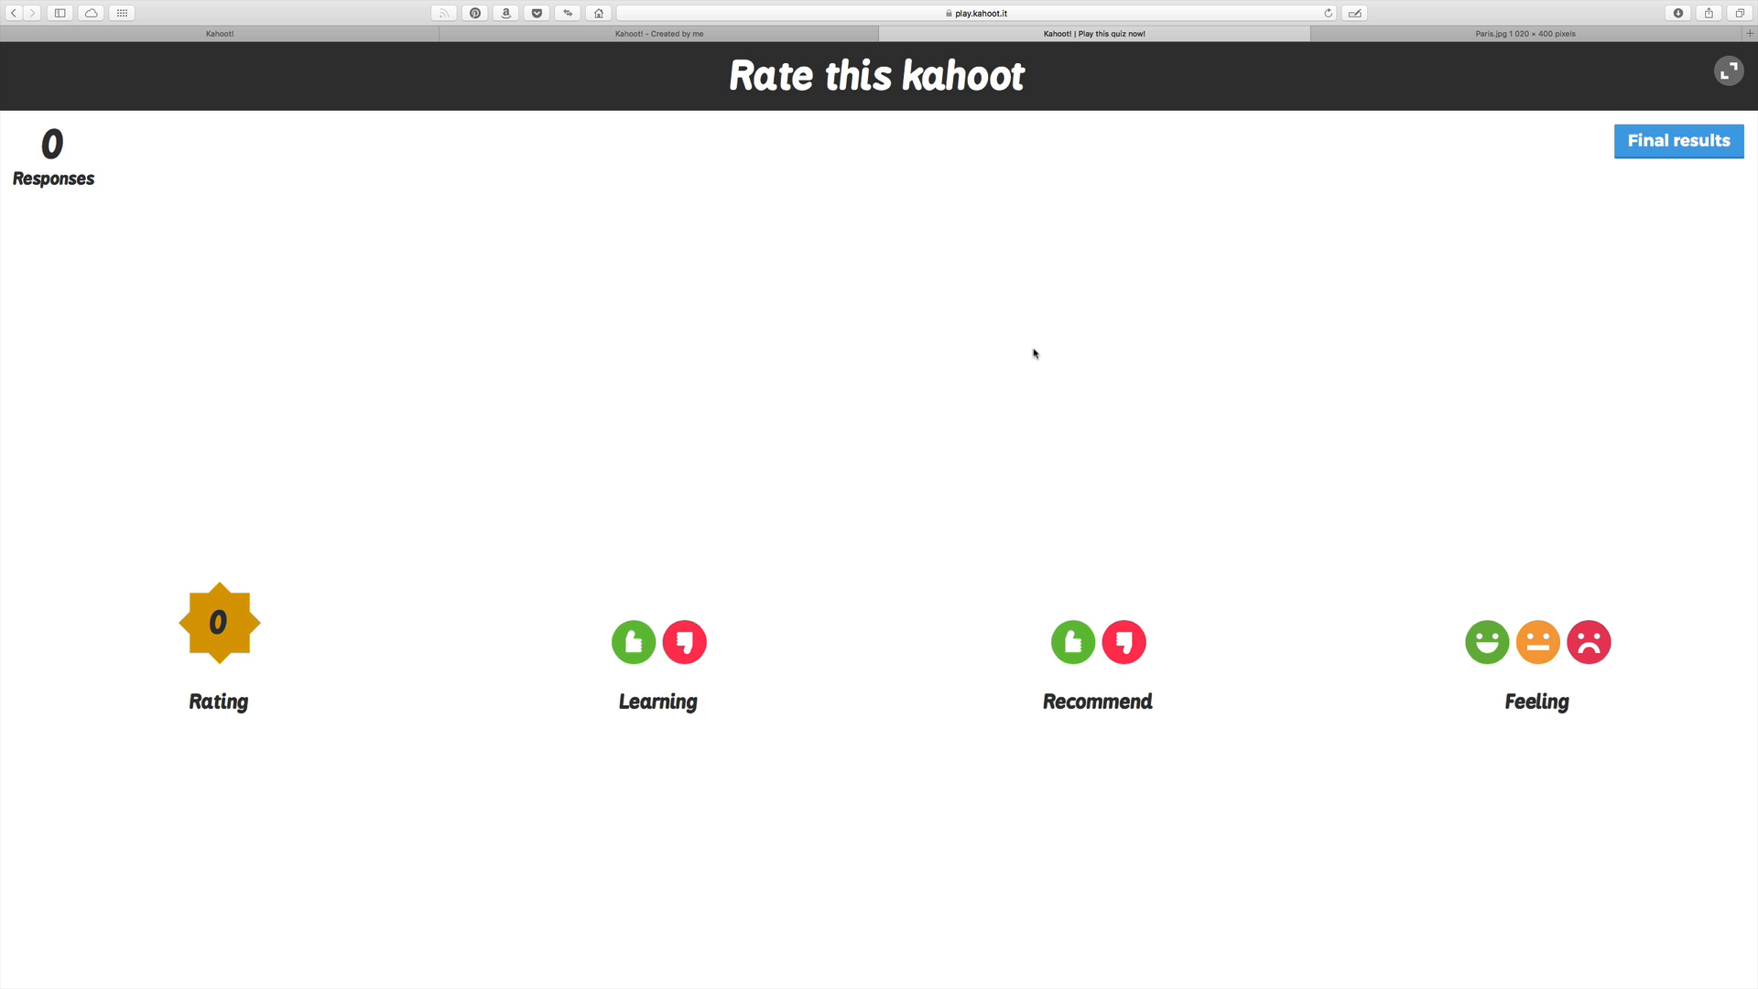